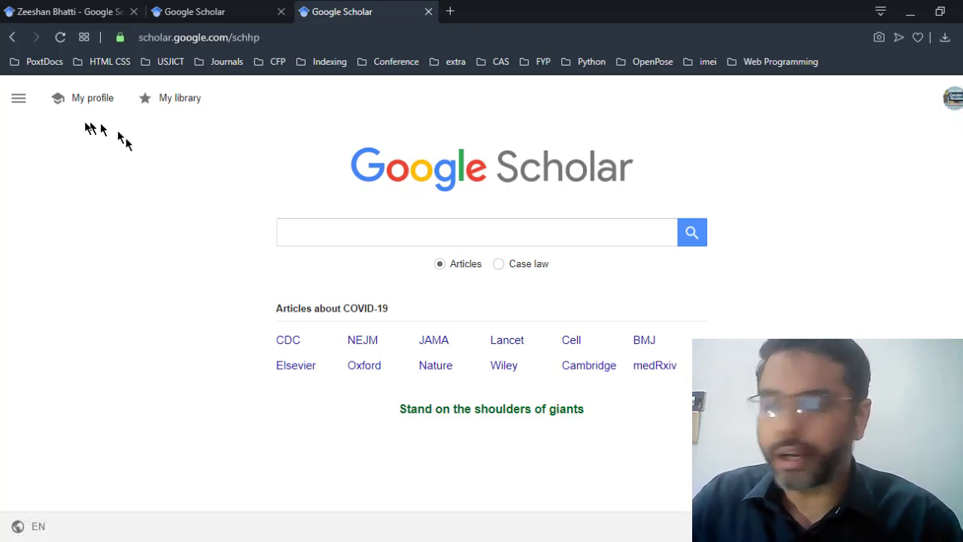
Step: Open the Scholar settings, switching searches to case law and back to articles
{"action": "left_click", "coordinate": [20, 100]}
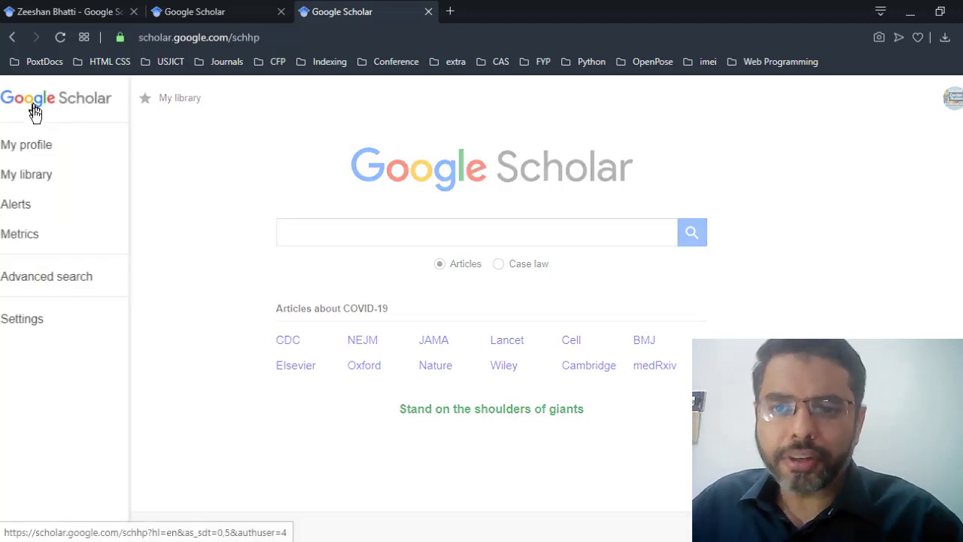
{"action": "left_click", "coordinate": [75, 316]}
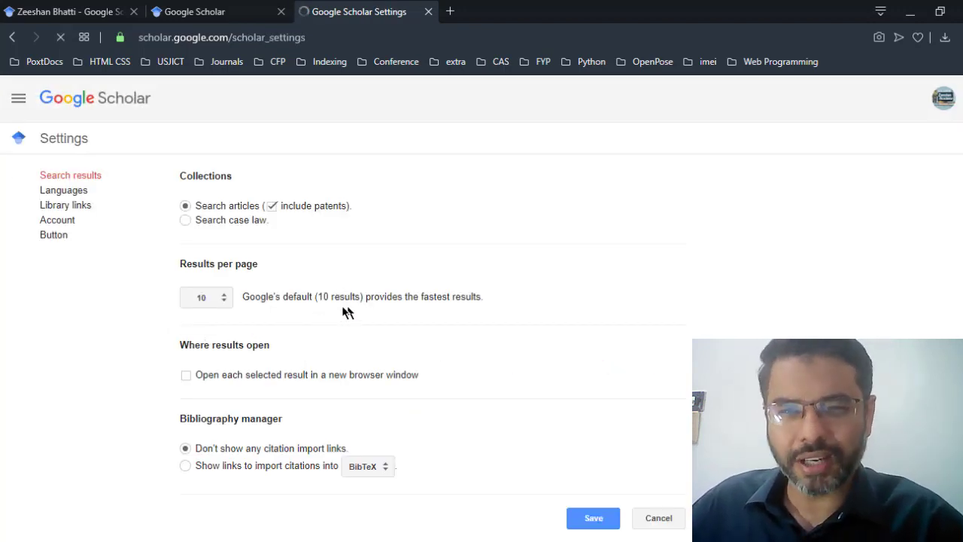
{"action": "left_click", "coordinate": [230, 221]}
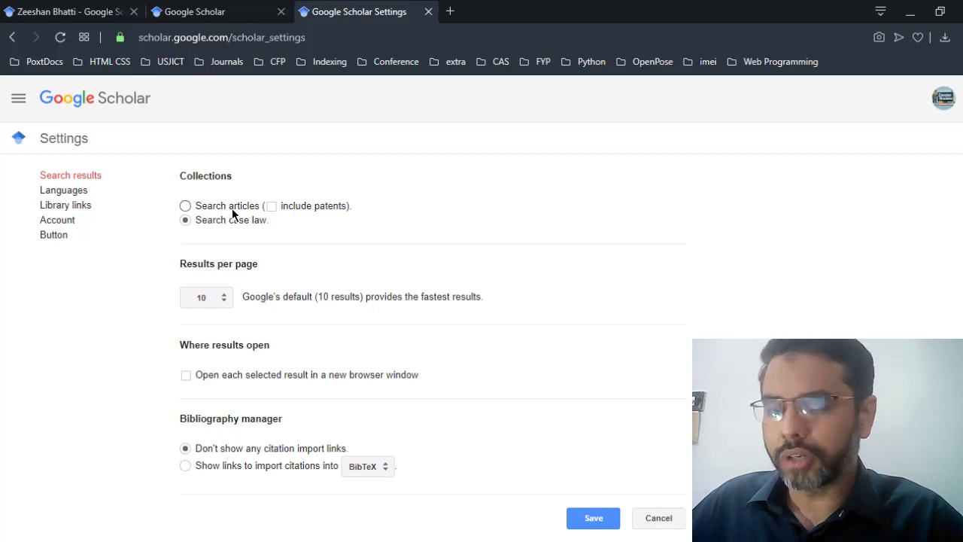
{"action": "left_click", "coordinate": [233, 210]}
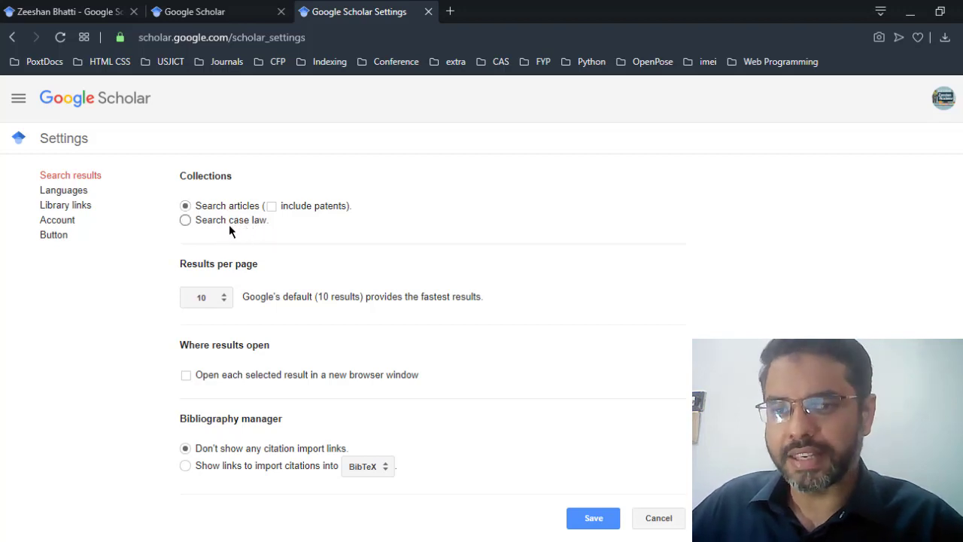
Step: Show 20 results per page and open each result in a new window
{"action": "left_click", "coordinate": [222, 301]}
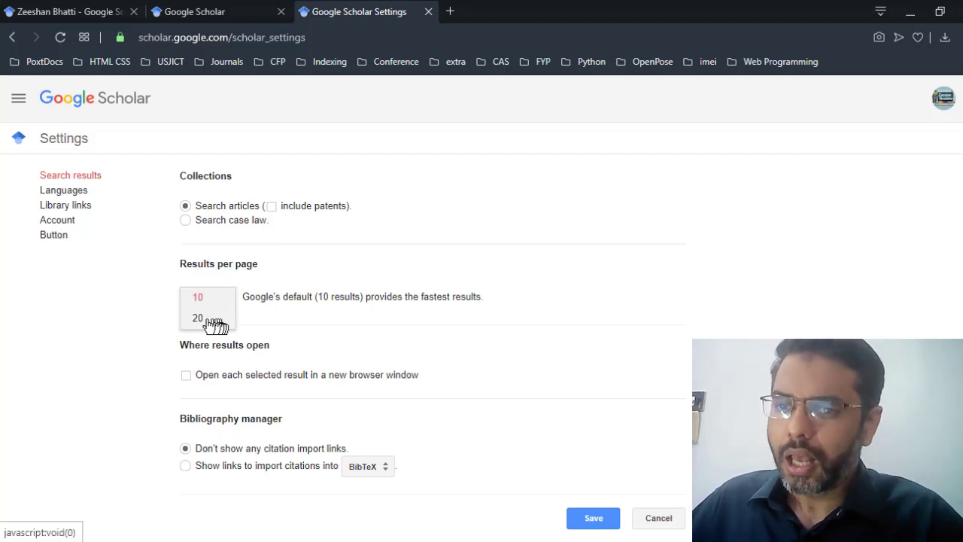
{"action": "left_click", "coordinate": [214, 319]}
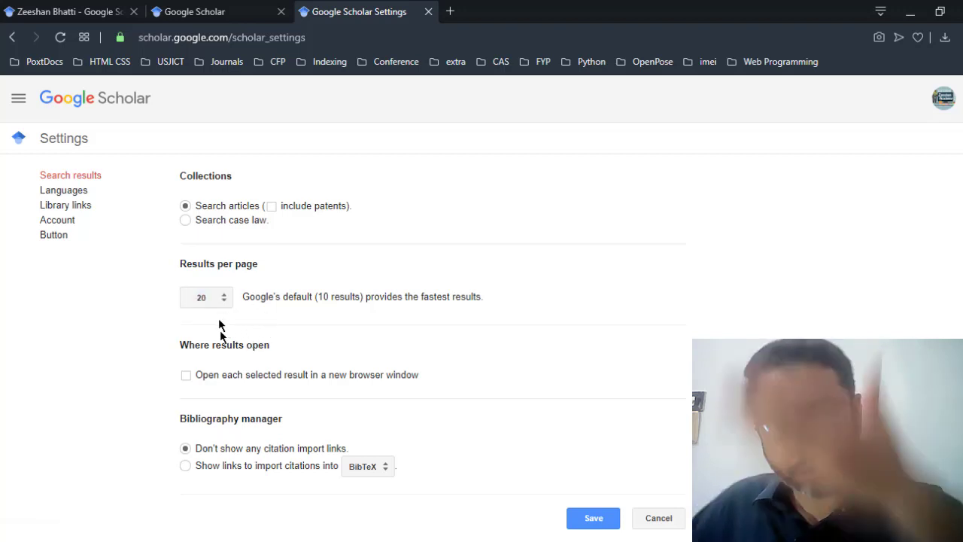
{"action": "scroll", "coordinate": [433, 333], "scroll_direction": "down", "scroll_amount": 1}
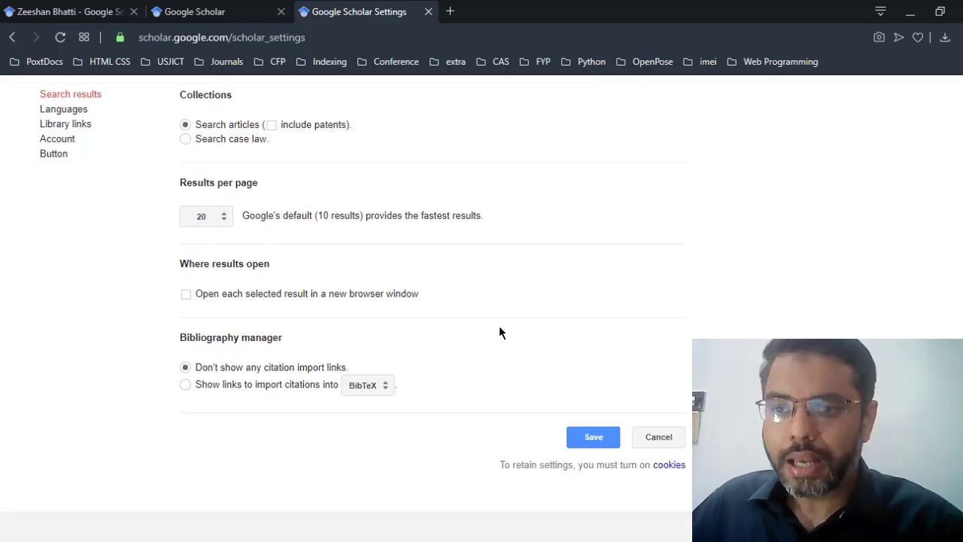
{"action": "left_click", "coordinate": [336, 301]}
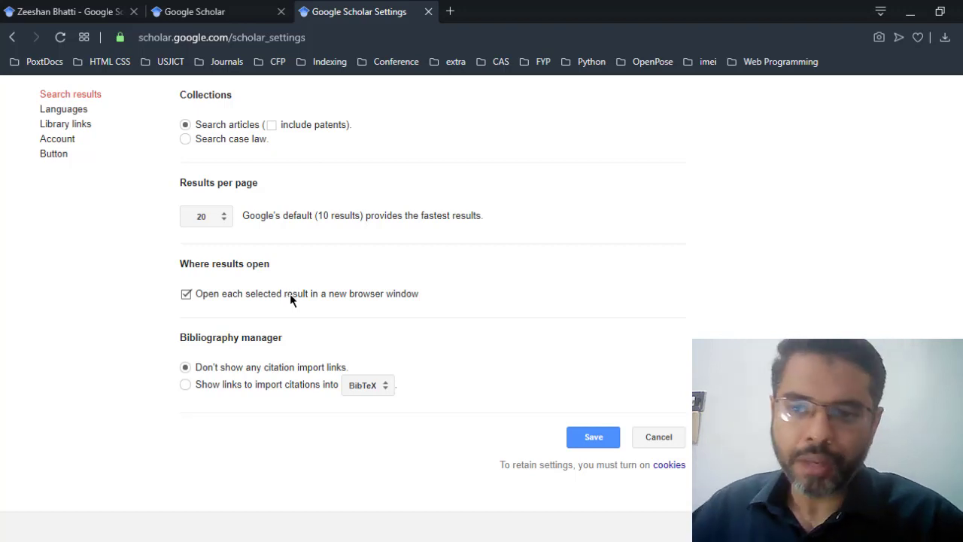
Step: Show links to import citations into BibTeX and save the settings
{"action": "left_click", "coordinate": [268, 386]}
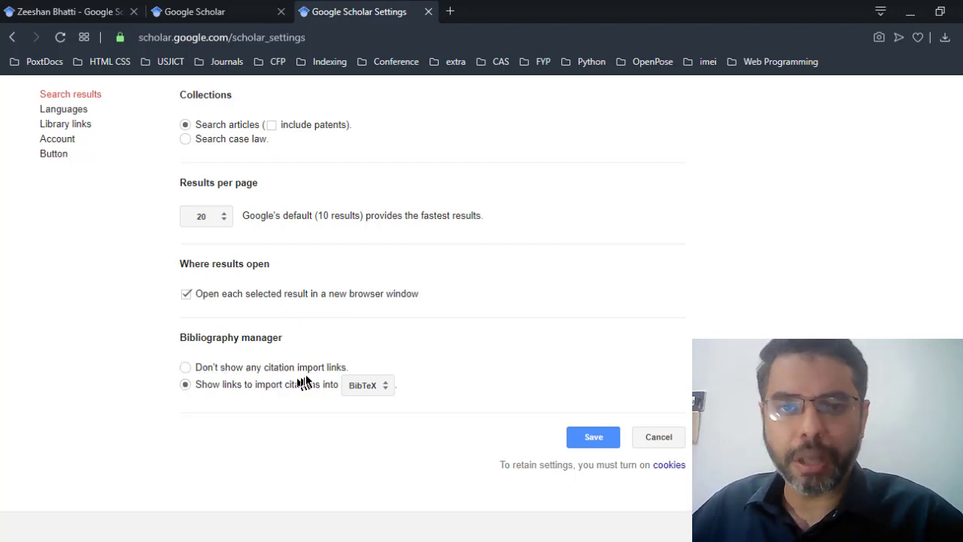
{"action": "left_click", "coordinate": [237, 369]}
{"action": "left_click", "coordinate": [249, 387]}
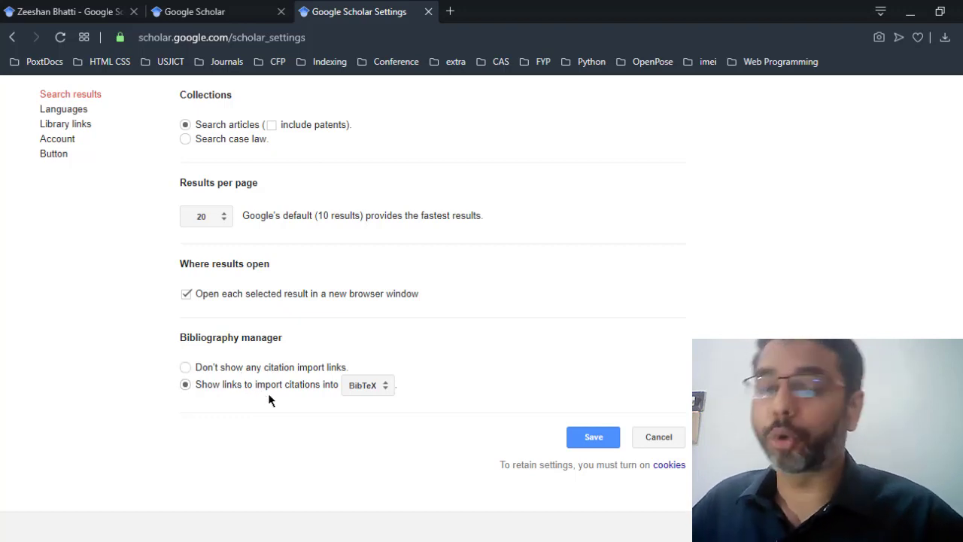
{"action": "left_click", "coordinate": [373, 393]}
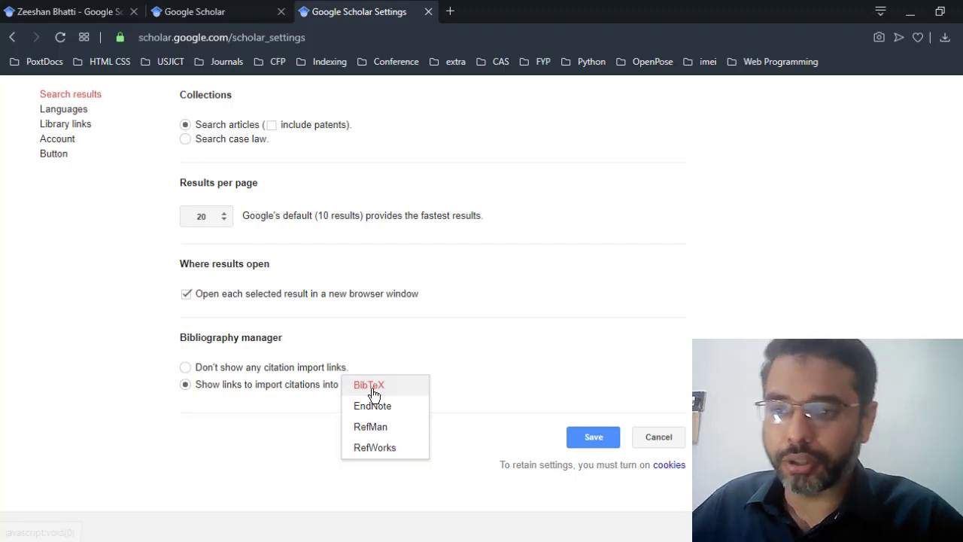
{"action": "left_click", "coordinate": [372, 393]}
{"action": "left_click", "coordinate": [370, 393]}
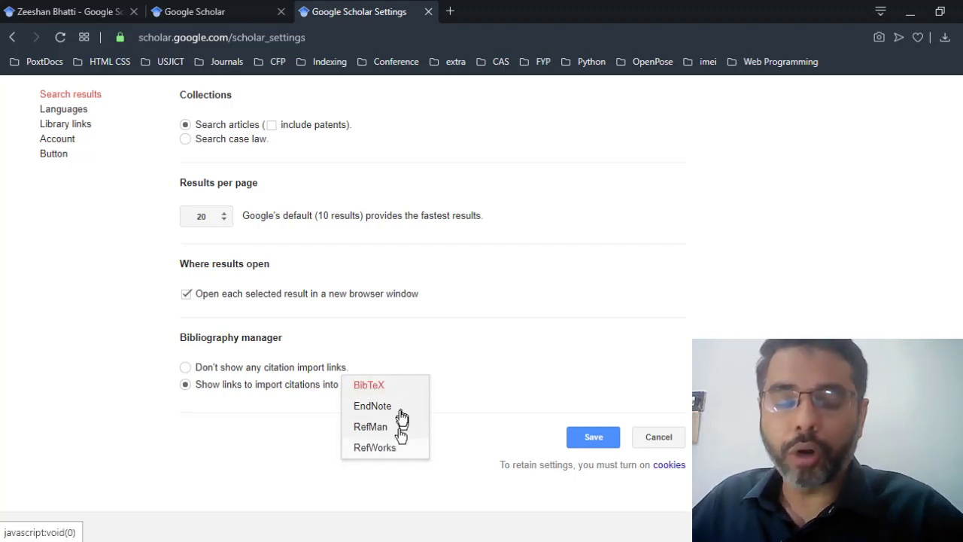
{"action": "left_click", "coordinate": [379, 369]}
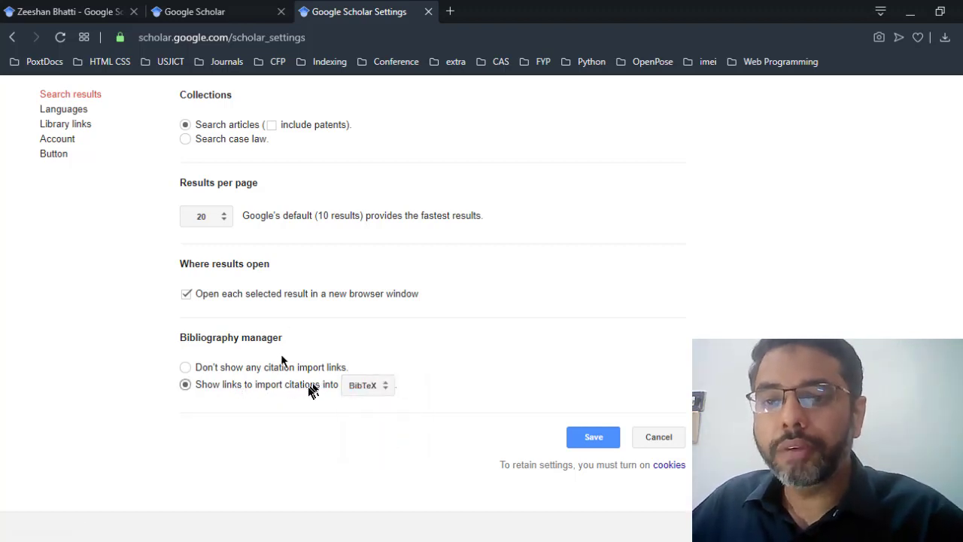
{"action": "left_click", "coordinate": [590, 442]}
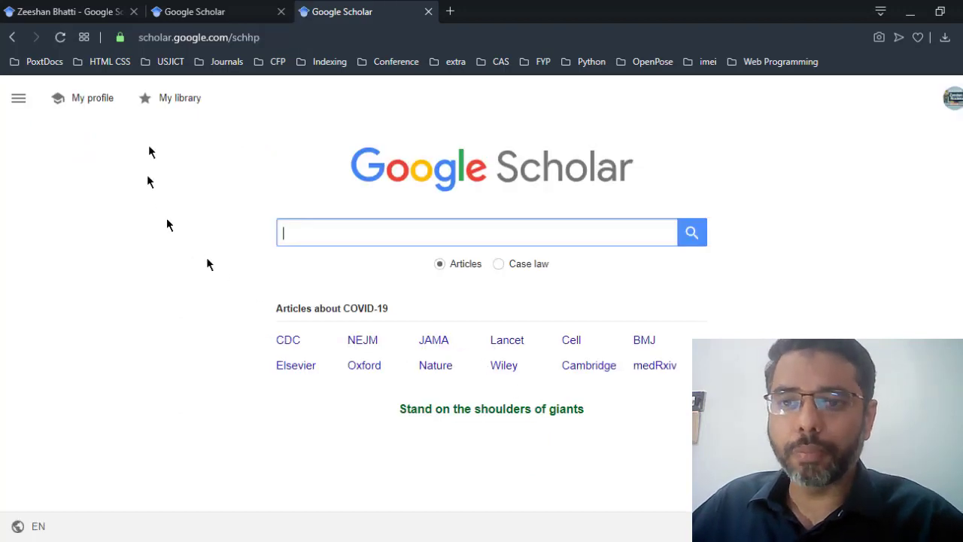
Step: In My profile, enter the author's name and affiliation 'University of Sindh, Jamshoro'
{"action": "left_click", "coordinate": [93, 100]}
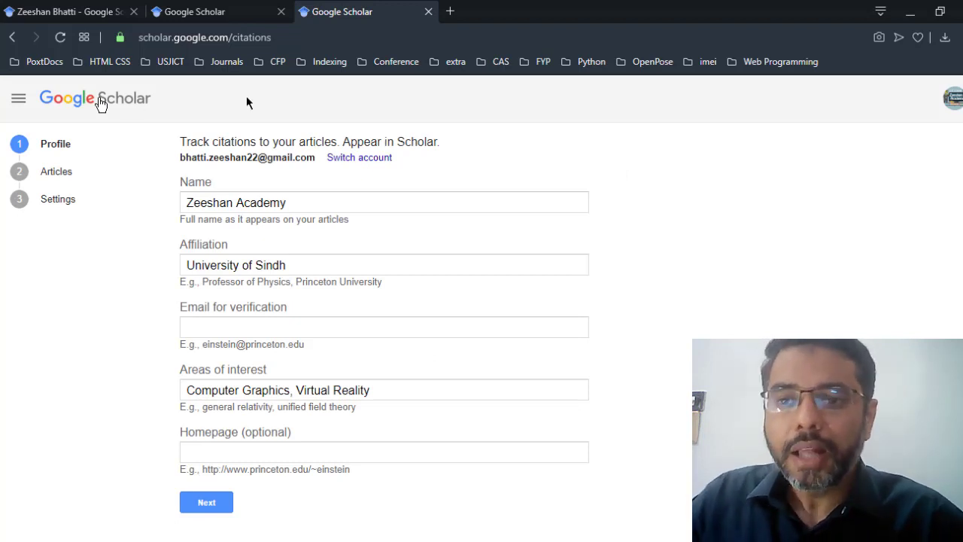
{"action": "left_click", "coordinate": [307, 210]}
{"action": "key", "text": "ctrl+a"}
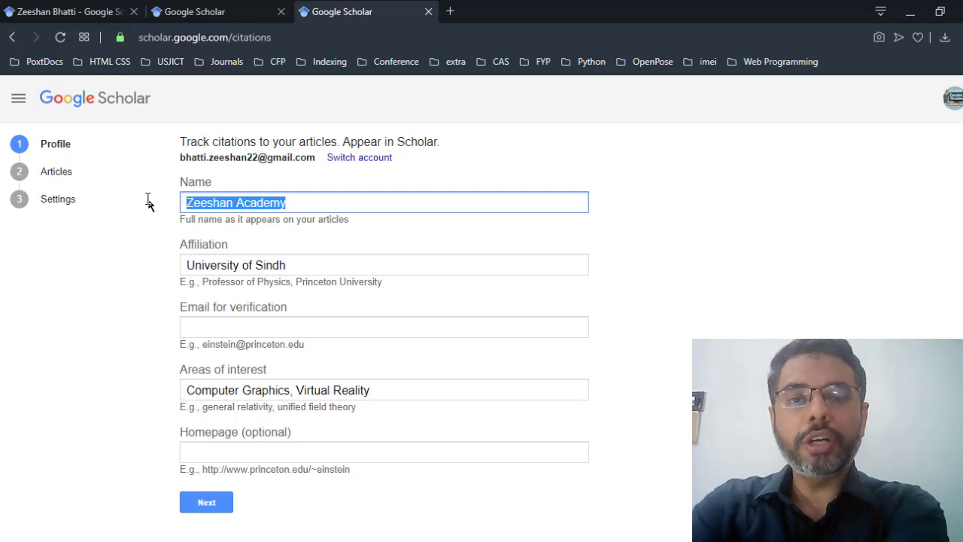
{"action": "key", "text": "Home"}
{"action": "type", "text": "dr. Z"}
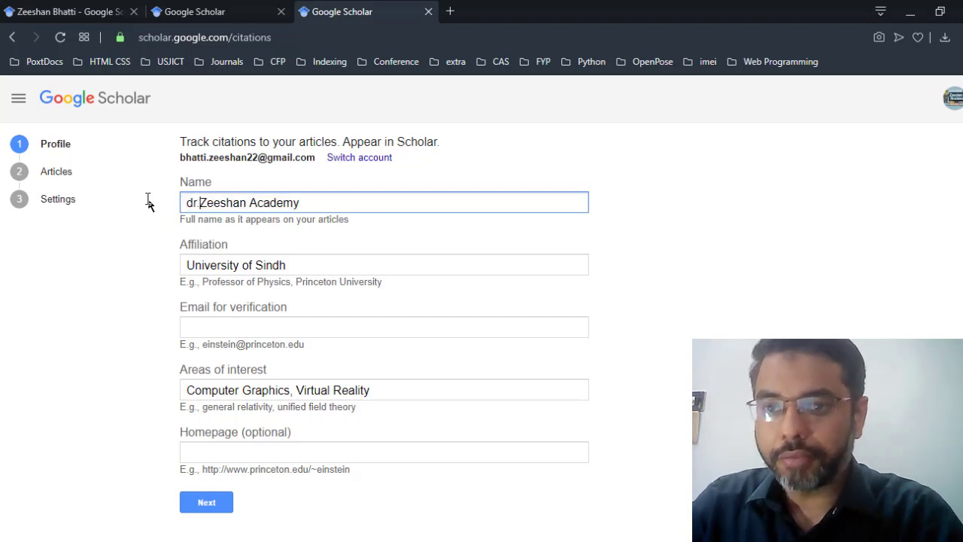
{"action": "key", "text": "BackSpace"}
{"action": "key", "text": "BackSpace"}
{"action": "key", "text": "BackSpace"}
{"action": "key", "text": "BackSpace"}
{"action": "key", "text": "BackSpace"}
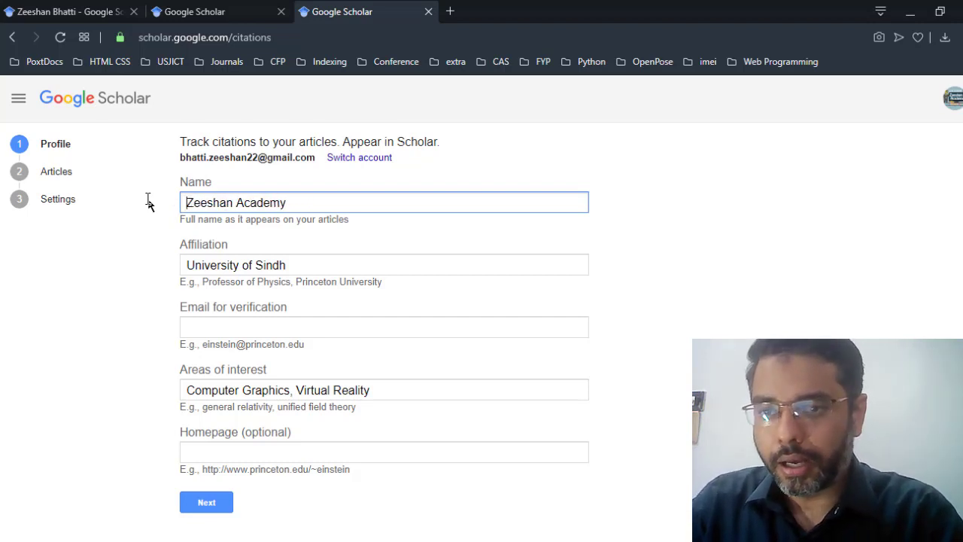
{"action": "key", "text": "shift+End"}
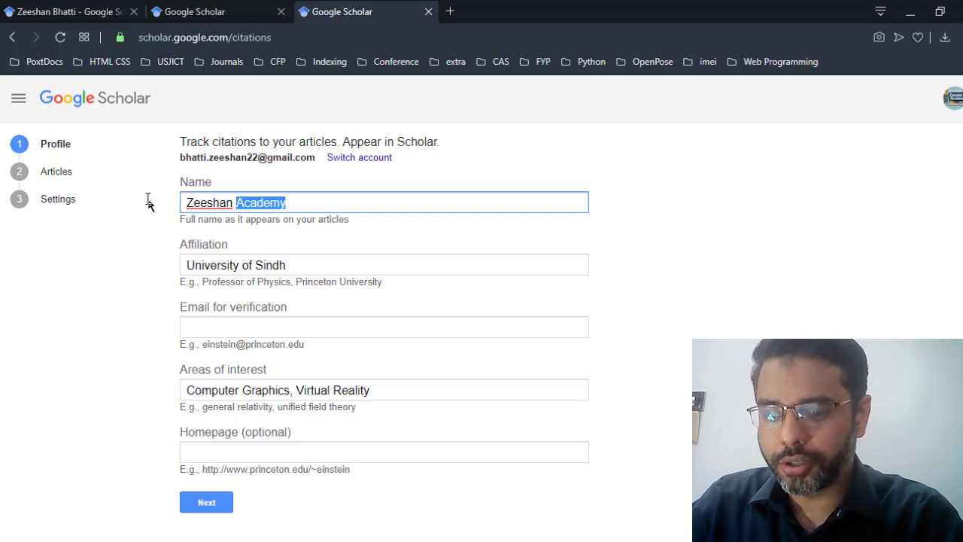
{"action": "type", "text": "Bhattu"}
{"action": "key", "text": "Tab"}
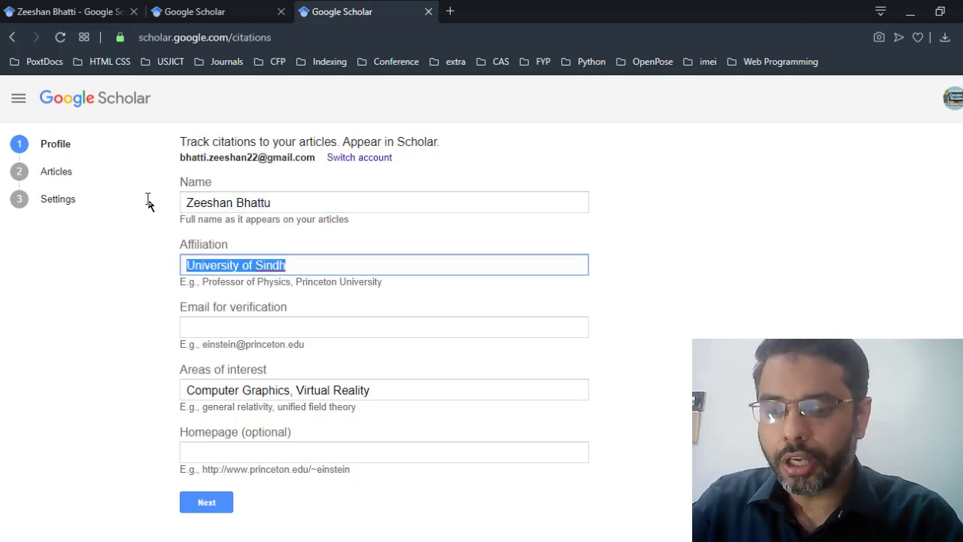
{"action": "type", "text": "University of "}
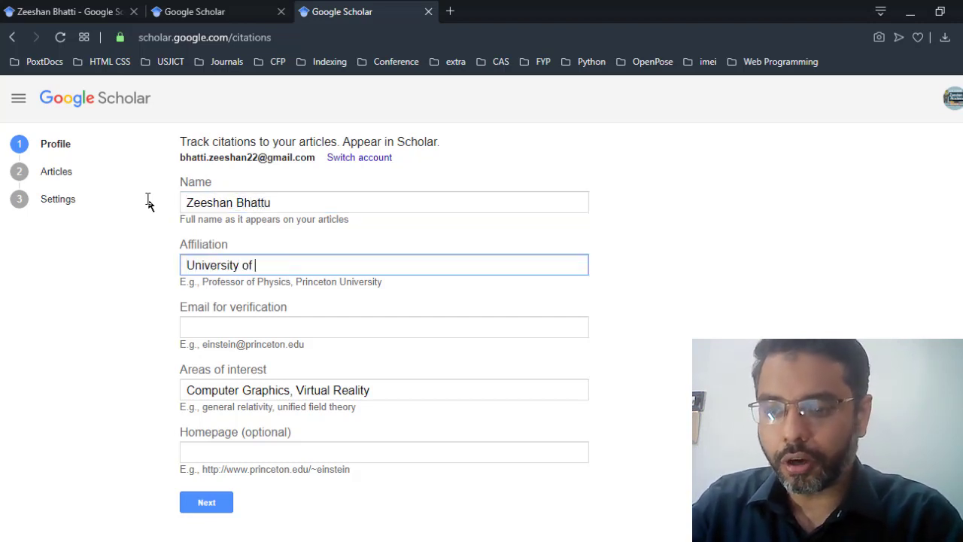
{"action": "type", "text": "Sindh, Jamshoro"}
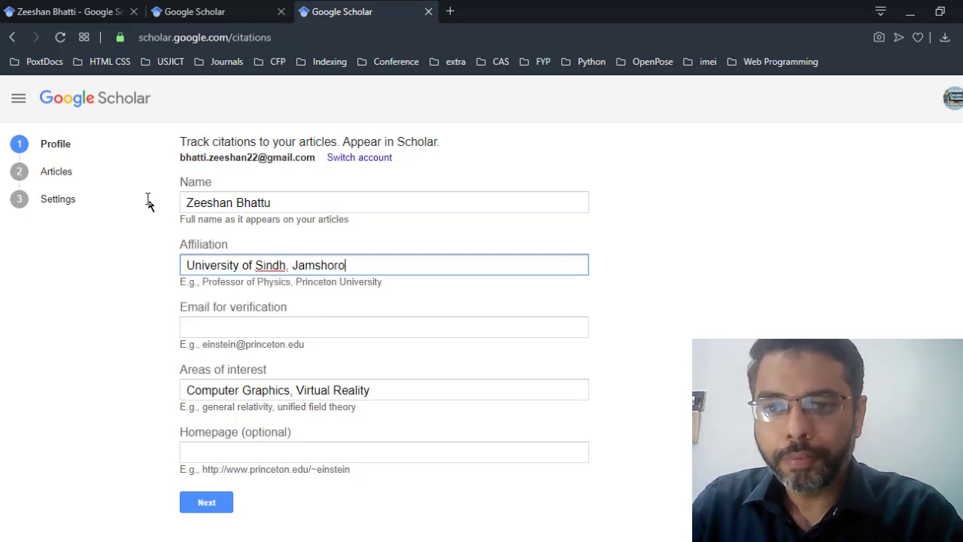
Step: Fill in the verification e-mail address, correcting typos along the way
{"action": "key", "text": "Tab"}
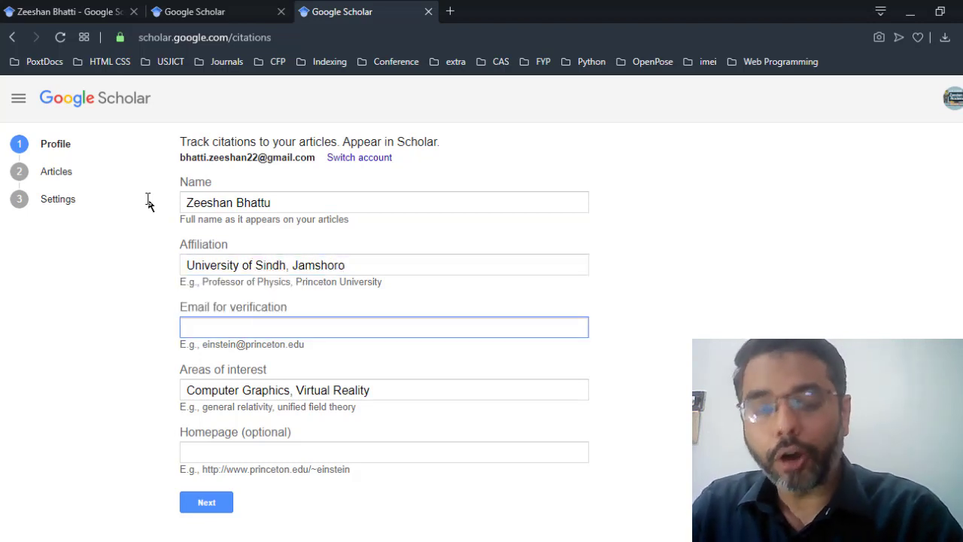
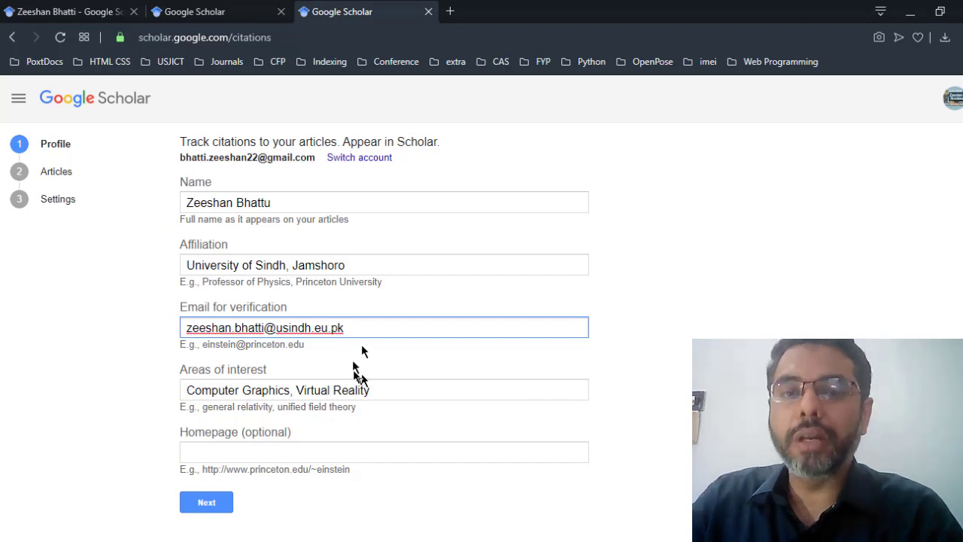
{"action": "key", "text": "ctrl+a"}
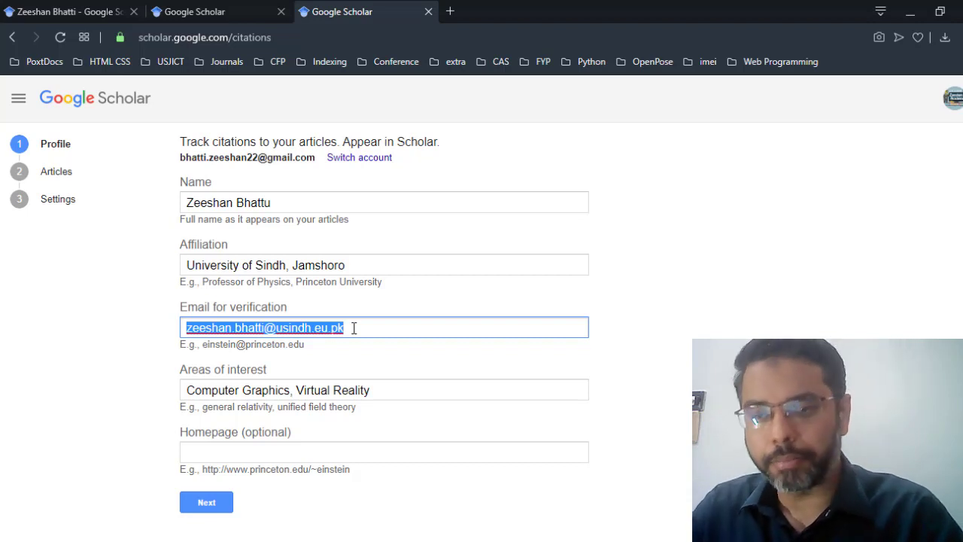
Step: Append 'Game Development, Augmented Reality' to the areas of interest, fixing typos
{"action": "key", "text": "Tab"}
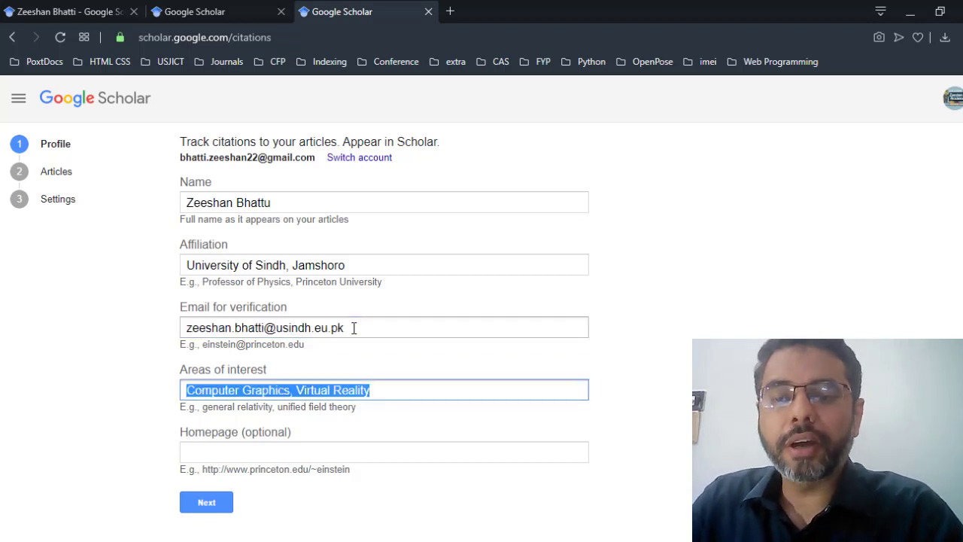
{"action": "left_click", "coordinate": [404, 389]}
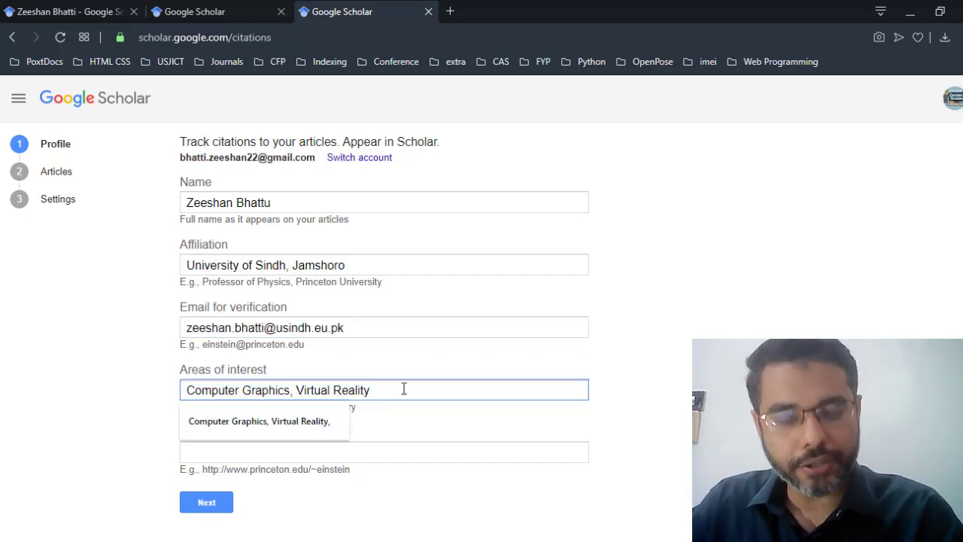
{"action": "type", "text": ", Game"}
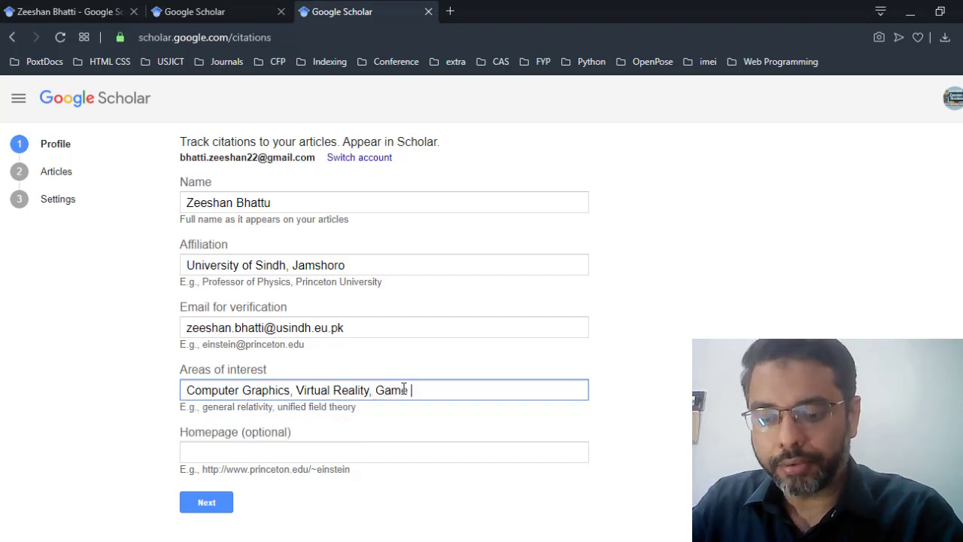
{"action": "type", "text": " Developemtn"}
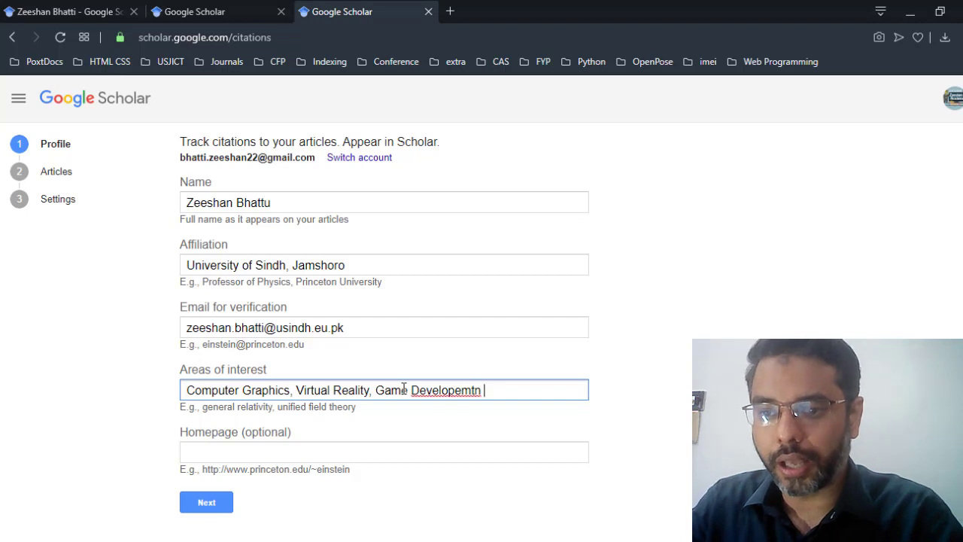
{"action": "key", "text": "BackSpace"}
{"action": "key", "text": "BackSpace"}
{"action": "type", "text": "ment,"}
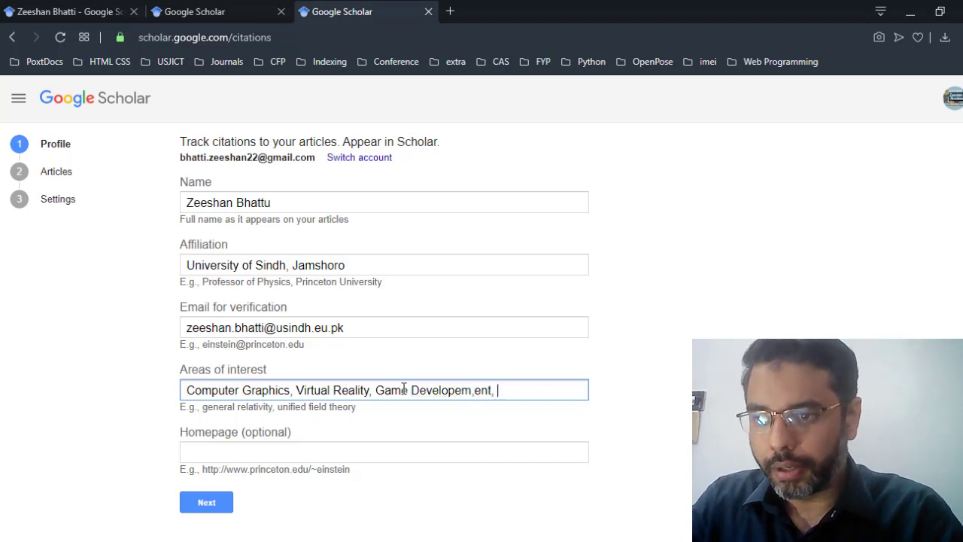
{"action": "key", "text": "BackSpace"}
{"action": "key", "text": "BackSpace"}
{"action": "key", "text": "BackSpace"}
{"action": "key", "text": "BackSpace"}
{"action": "key", "text": "BackSpace"}
{"action": "type", "text": "em"}
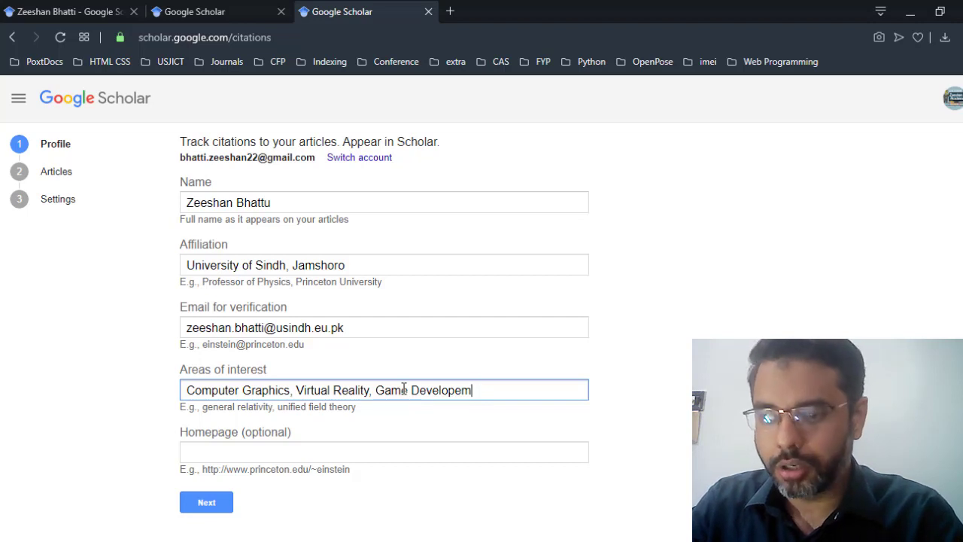
{"action": "key", "text": "BackSpace"}
{"action": "key", "text": "BackSpace"}
{"action": "type", "text": "ment"}
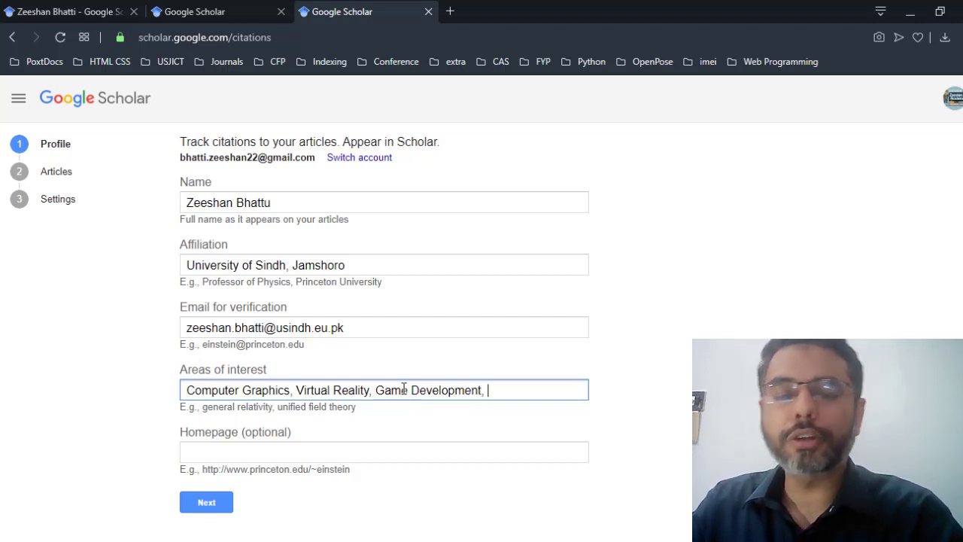
{"action": "type", "text": ","}
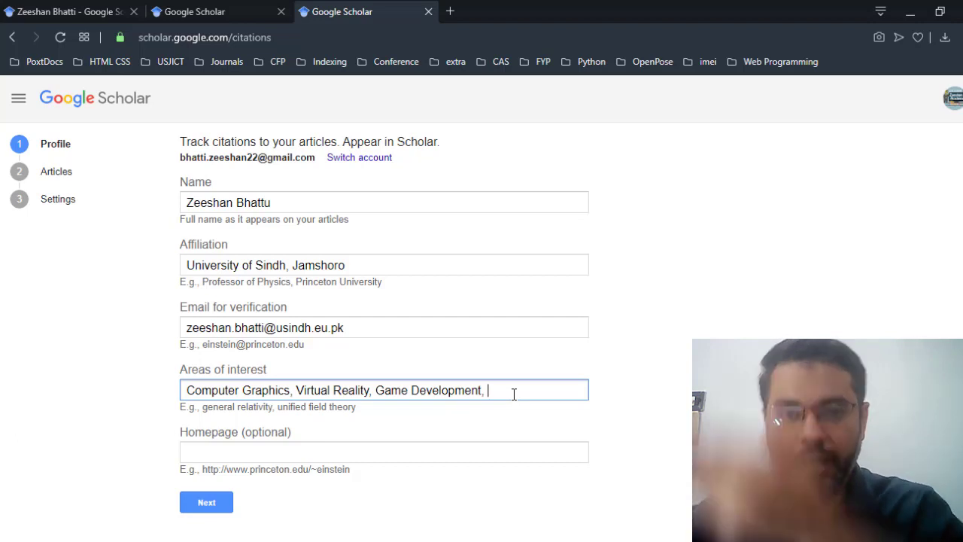
{"action": "type", "text": "A"}
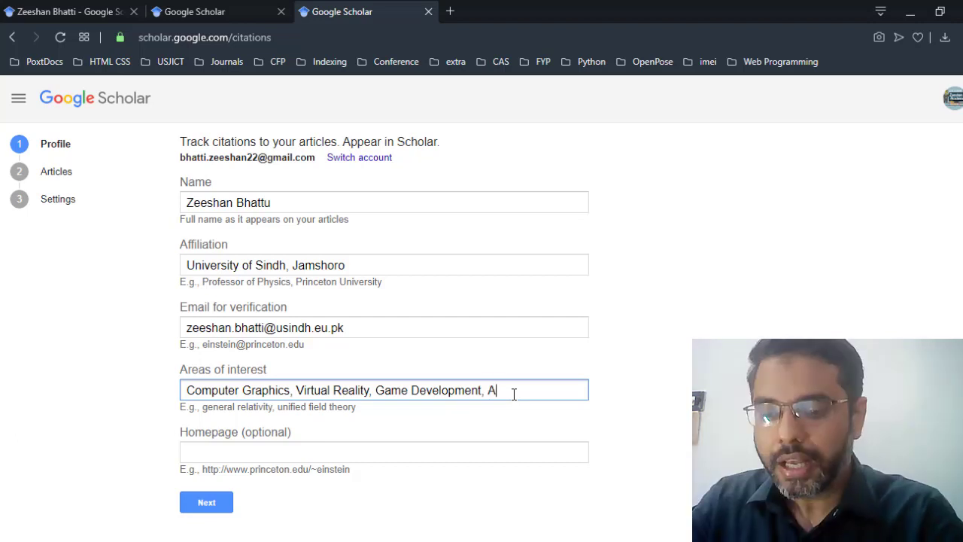
{"action": "type", "text": "ugmented Reality"}
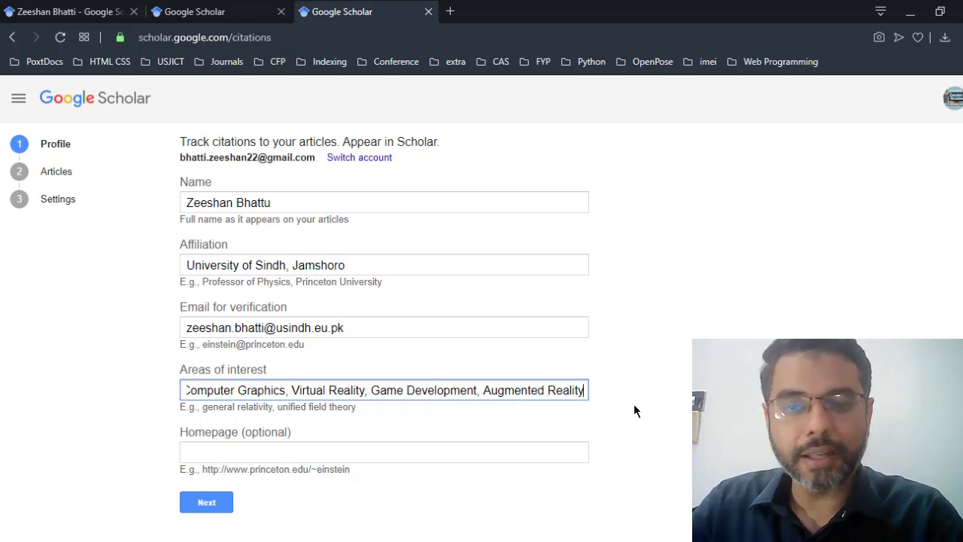
{"action": "left_click", "coordinate": [262, 453]}
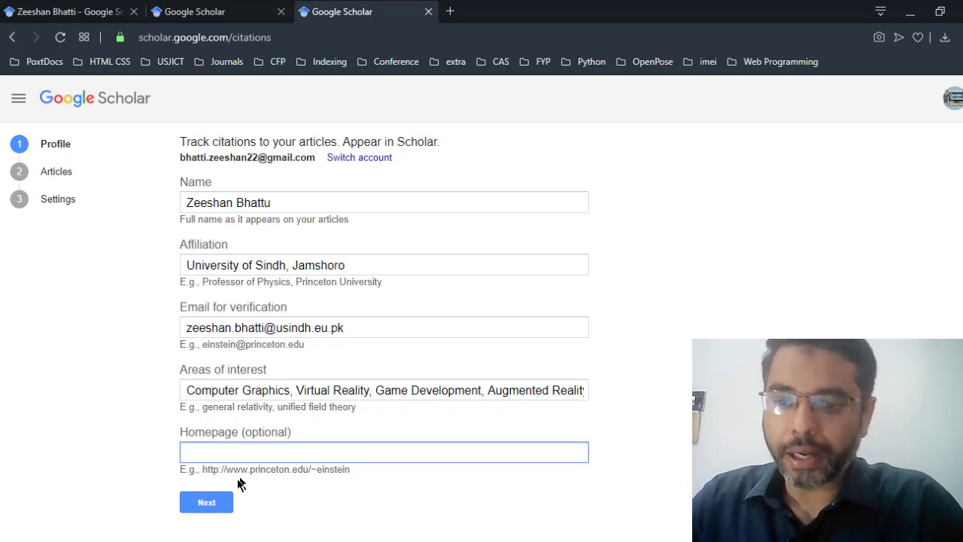
Step: Go back to the profile form, change the surname's final 'u' to 'i', and continue
{"action": "left_click", "coordinate": [215, 504]}
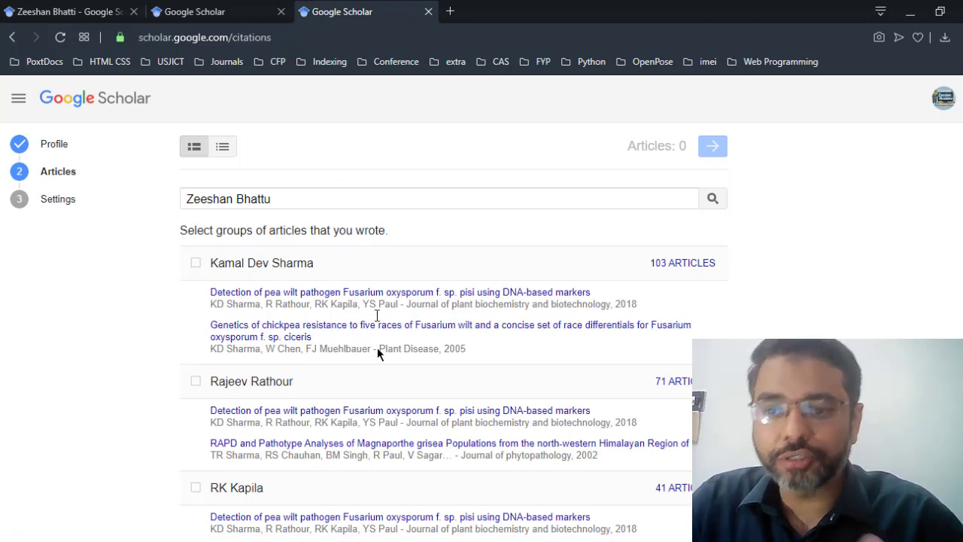
{"action": "scroll", "coordinate": [357, 438], "scroll_direction": "down", "scroll_amount": 4}
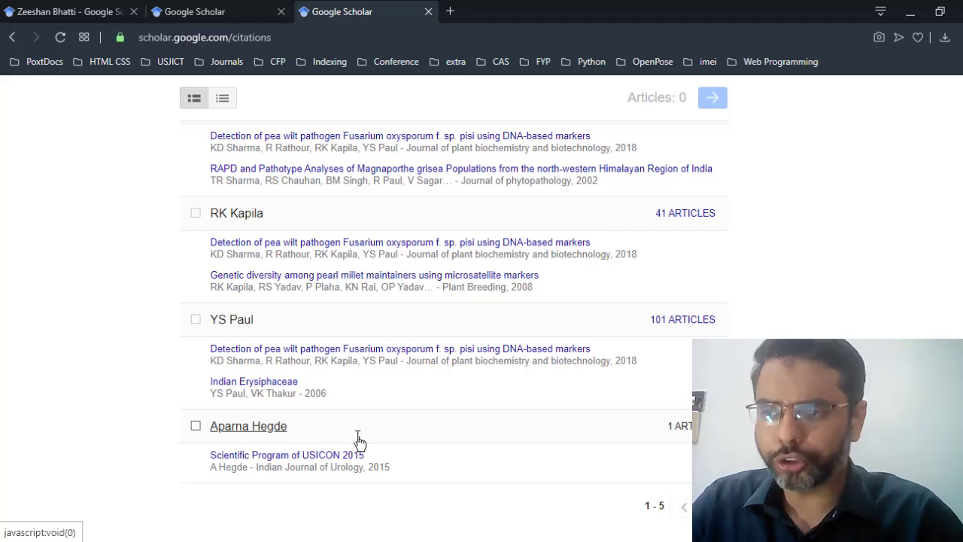
{"action": "scroll", "coordinate": [774, 311], "scroll_direction": "up", "scroll_amount": 4}
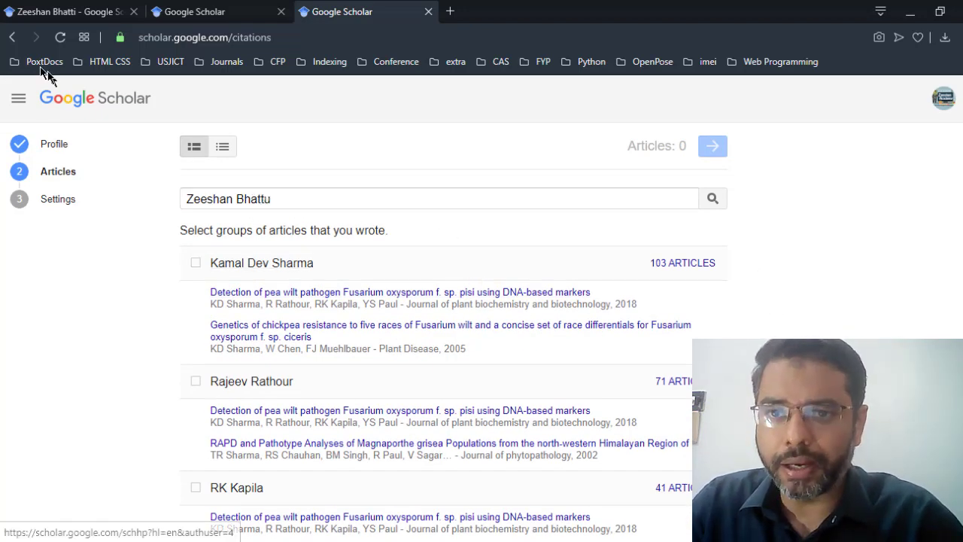
{"action": "key", "text": "alt+Left"}
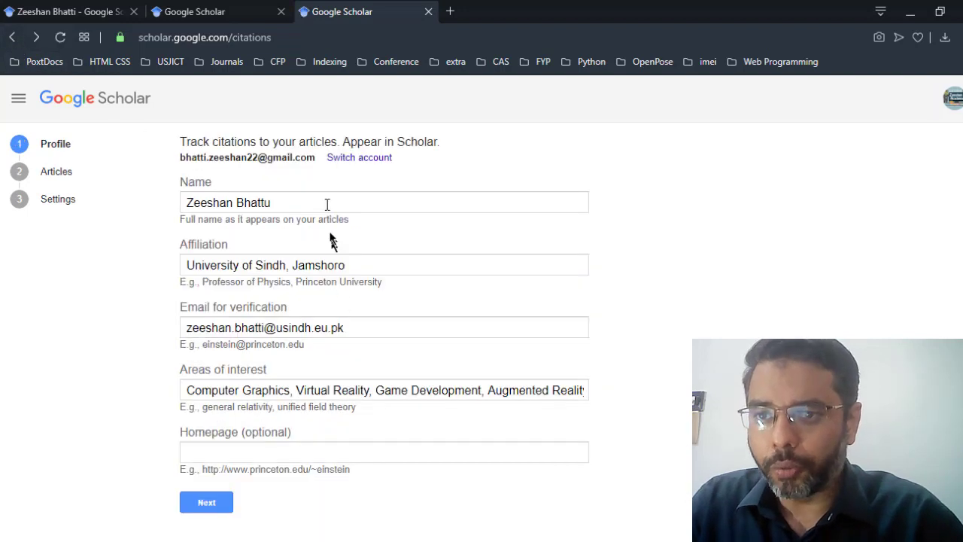
{"action": "left_click", "coordinate": [327, 204]}
{"action": "key", "text": "BackSpace"}
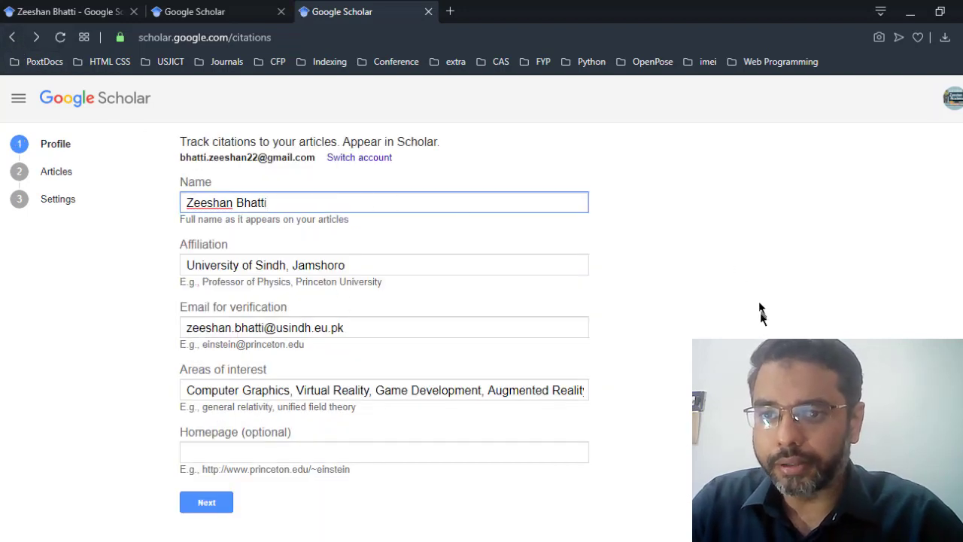
{"action": "left_click", "coordinate": [214, 513]}
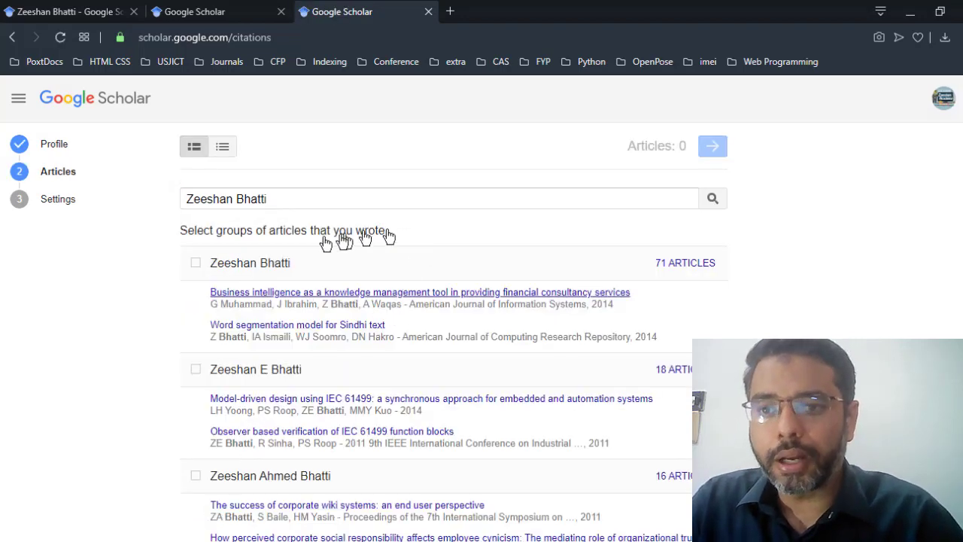
Step: Look through the article groups and tick the top group with 71 articles
{"action": "scroll", "coordinate": [358, 481], "scroll_direction": "down", "scroll_amount": 1}
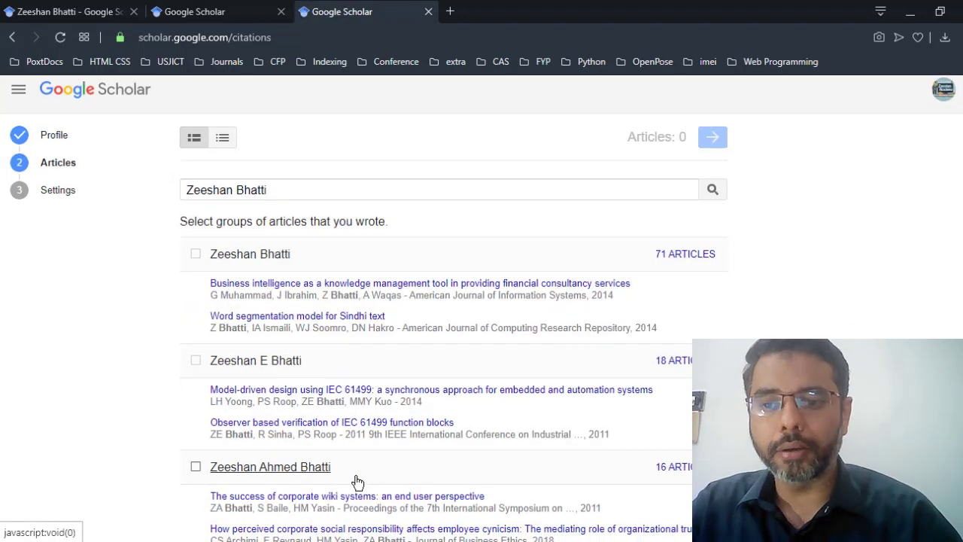
{"action": "scroll", "coordinate": [357, 481], "scroll_direction": "down", "scroll_amount": 3}
{"action": "scroll", "coordinate": [358, 478], "scroll_direction": "up", "scroll_amount": 4}
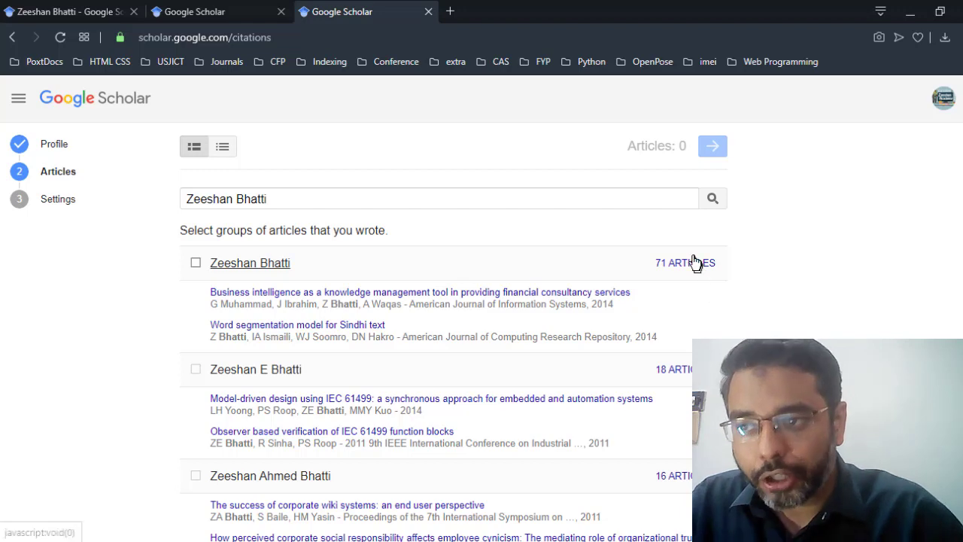
{"action": "scroll", "coordinate": [571, 415], "scroll_direction": "down", "scroll_amount": 1}
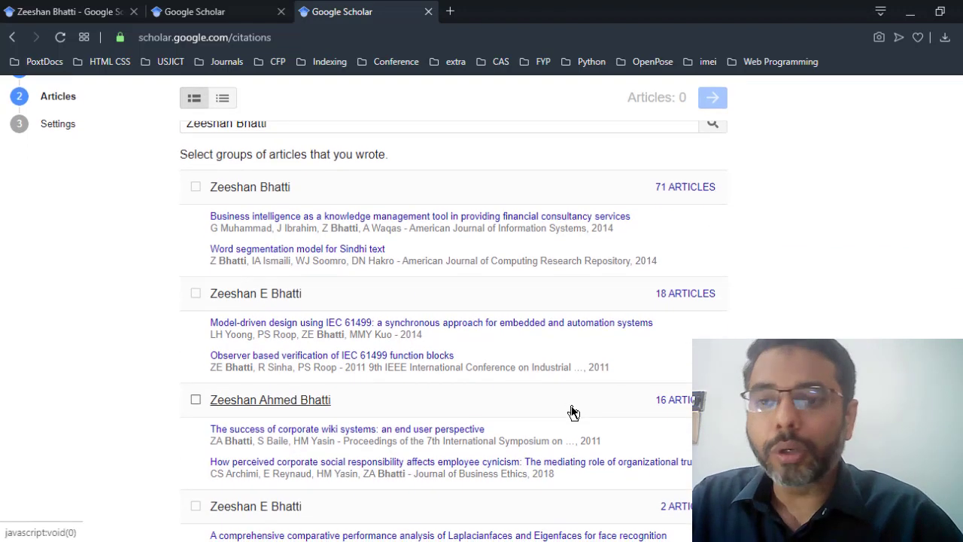
{"action": "scroll", "coordinate": [380, 413], "scroll_direction": "down", "scroll_amount": 2}
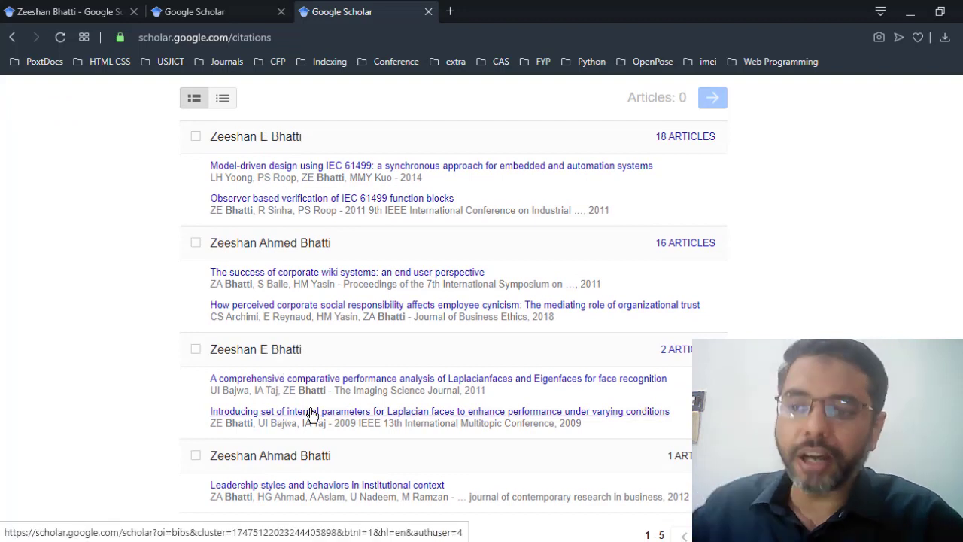
{"action": "scroll", "coordinate": [601, 466], "scroll_direction": "up", "scroll_amount": 1}
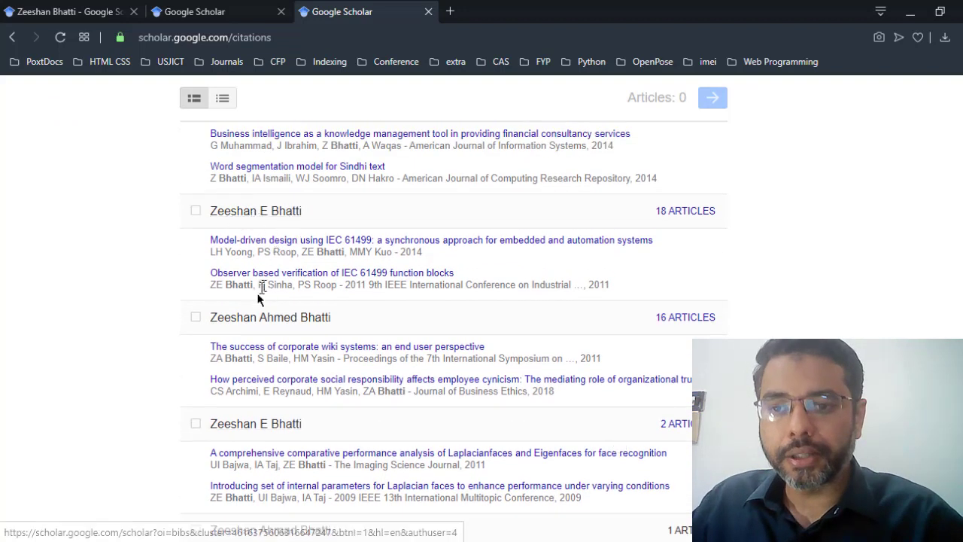
{"action": "scroll", "coordinate": [215, 326], "scroll_direction": "up", "scroll_amount": 2}
{"action": "left_click", "coordinate": [193, 264]}
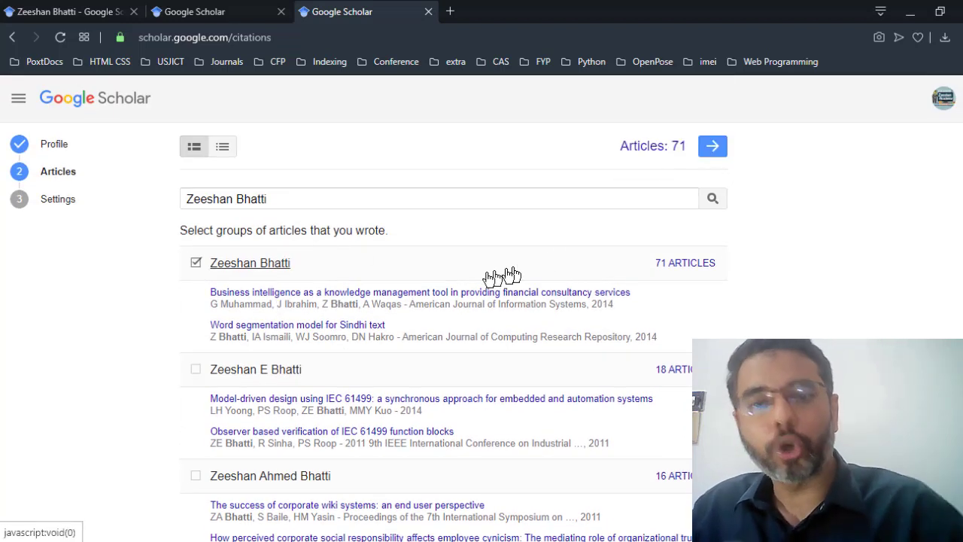
Step: Untick and retick the 71-article group, then switch to the existing profile tab
{"action": "left_click", "coordinate": [196, 264]}
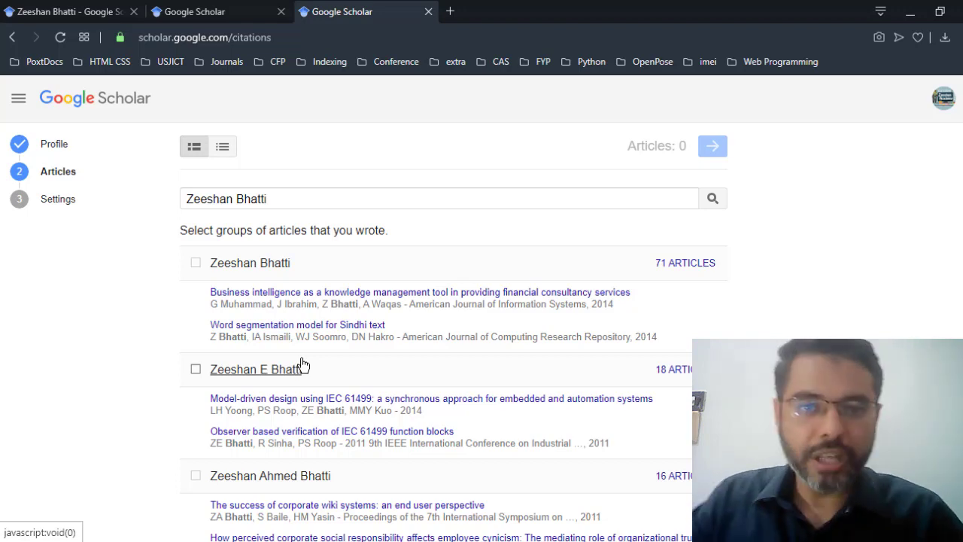
{"action": "scroll", "coordinate": [369, 354], "scroll_direction": "down", "scroll_amount": 1}
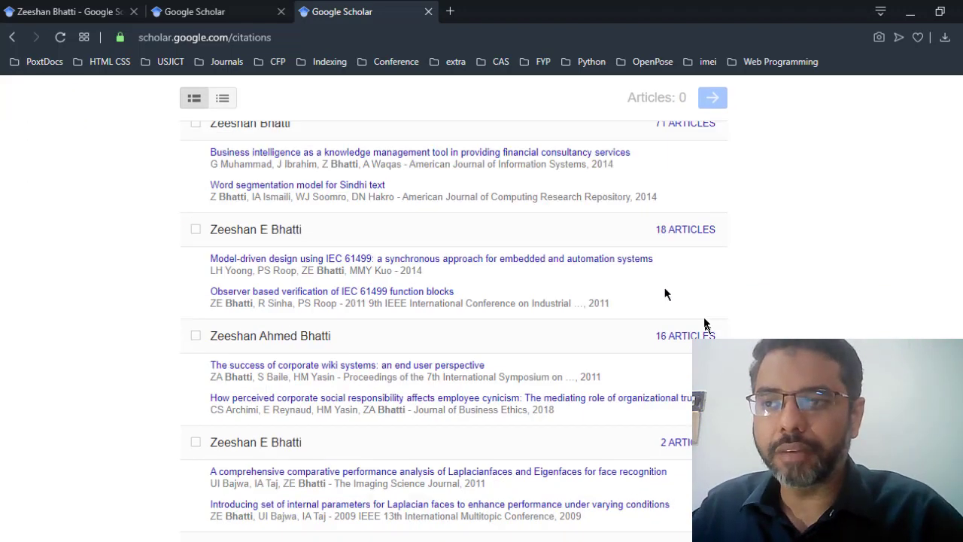
{"action": "left_click", "coordinate": [195, 187]}
{"action": "scroll", "coordinate": [752, 168], "scroll_direction": "up", "scroll_amount": 1}
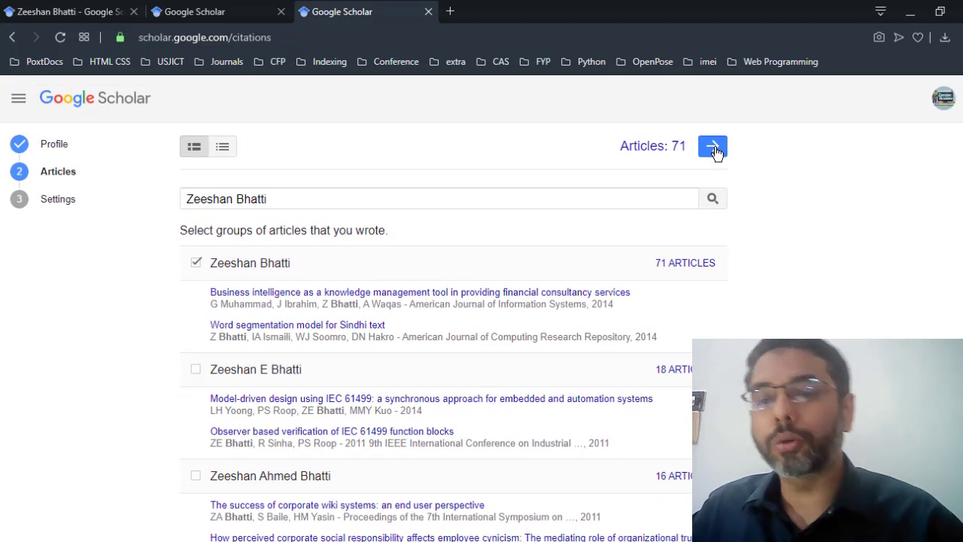
{"action": "left_click", "coordinate": [64, 11]}
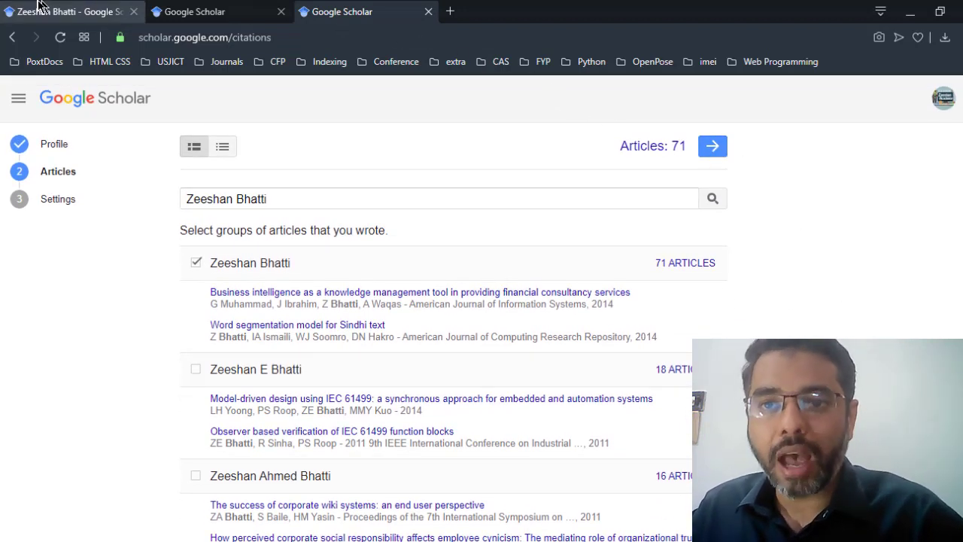
Step: Load more of the profile's publications with SHOW MORE, then move to the Scholar home tab
{"action": "scroll", "coordinate": [503, 340], "scroll_direction": "down", "scroll_amount": 2}
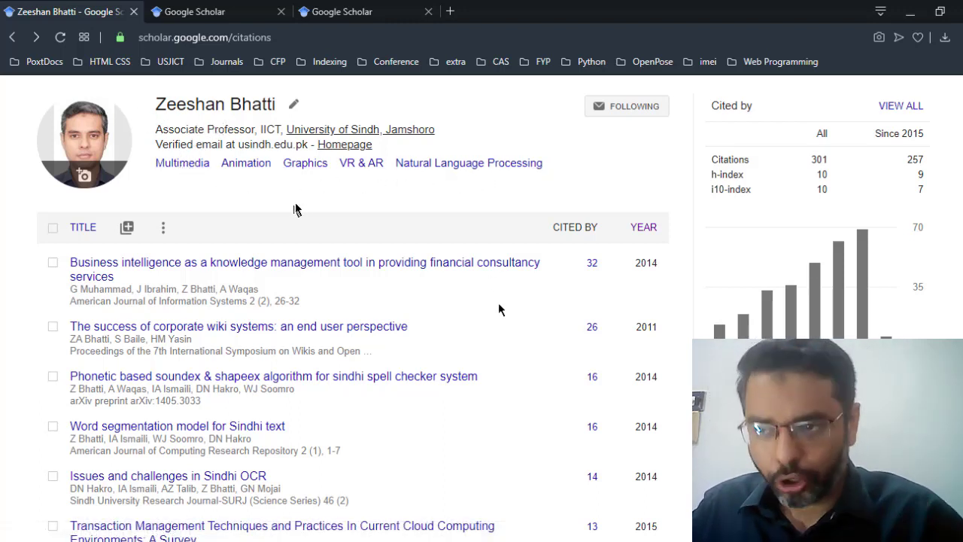
{"action": "scroll", "coordinate": [499, 308], "scroll_direction": "down", "scroll_amount": 10}
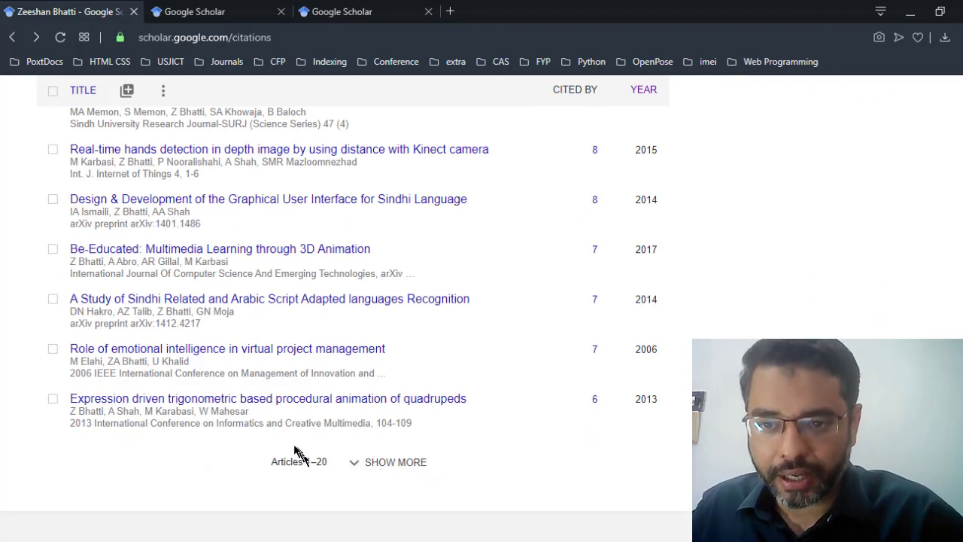
{"action": "scroll", "coordinate": [338, 415], "scroll_direction": "up", "scroll_amount": 1}
{"action": "scroll", "coordinate": [374, 358], "scroll_direction": "down", "scroll_amount": 9}
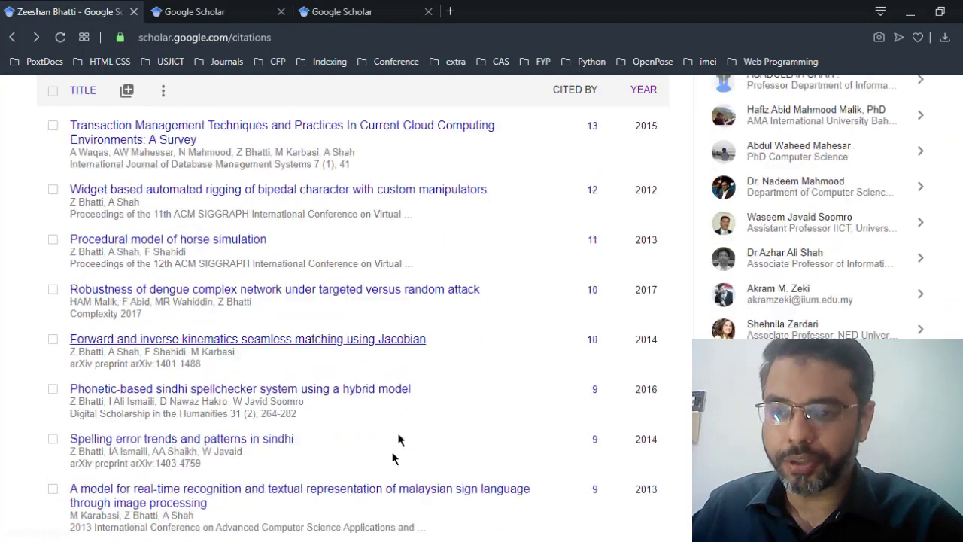
{"action": "left_click", "coordinate": [389, 463]}
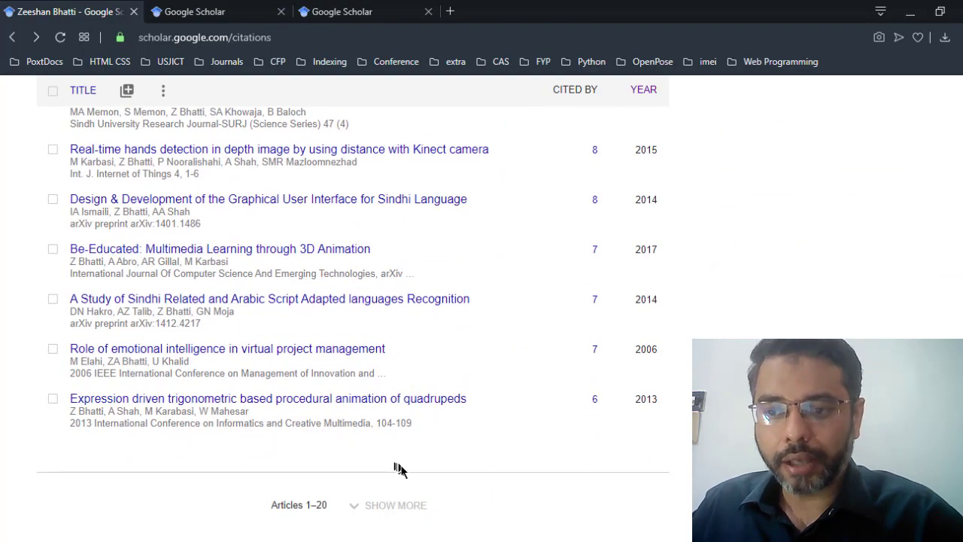
{"action": "scroll", "coordinate": [428, 472], "scroll_direction": "down", "scroll_amount": 1}
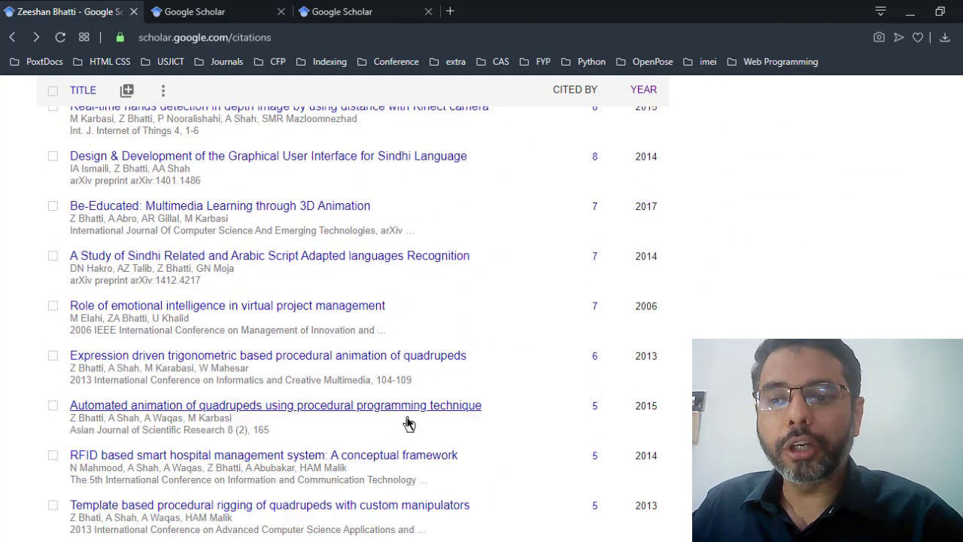
{"action": "scroll", "coordinate": [443, 321], "scroll_direction": "down", "scroll_amount": 12}
{"action": "scroll", "coordinate": [438, 352], "scroll_direction": "down", "scroll_amount": 14}
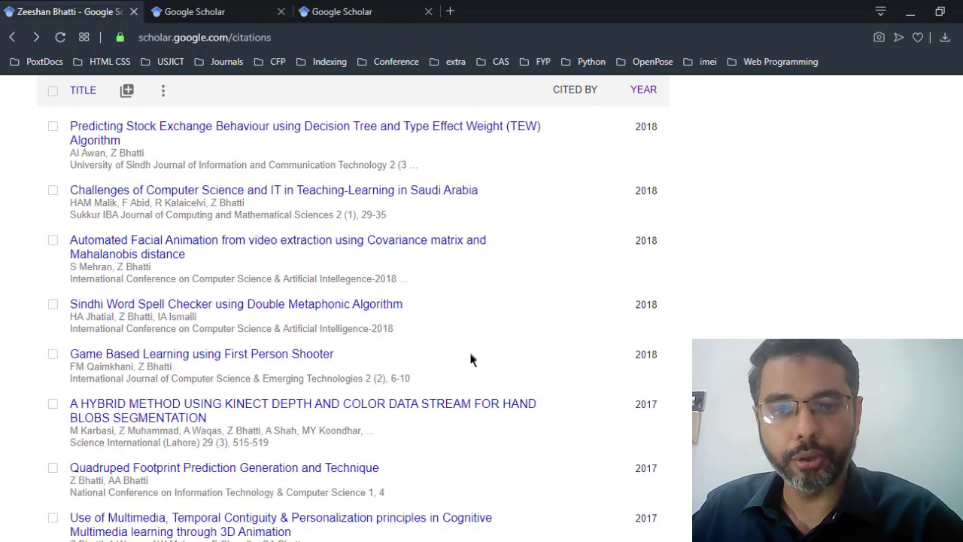
{"action": "scroll", "coordinate": [471, 359], "scroll_direction": "up", "scroll_amount": 20}
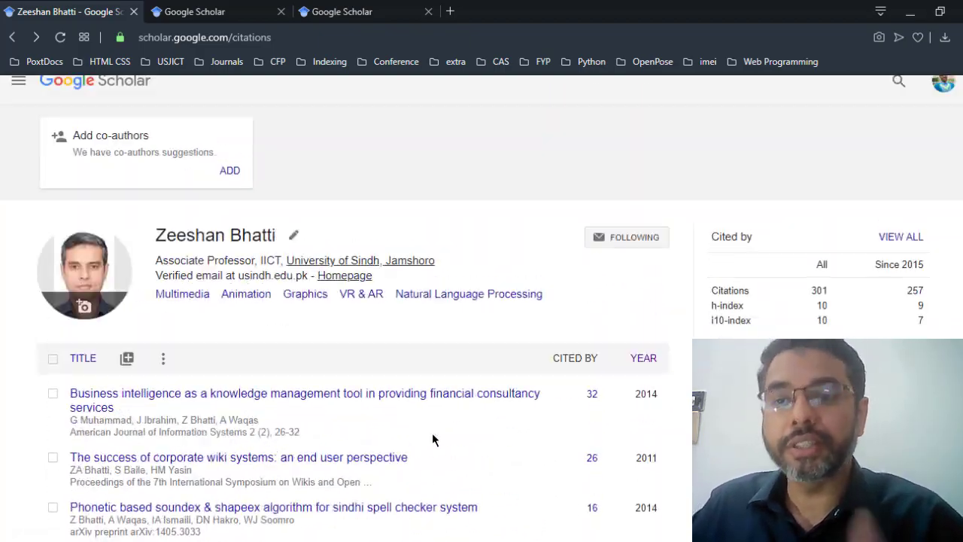
{"action": "scroll", "coordinate": [435, 432], "scroll_direction": "down", "scroll_amount": 4}
{"action": "scroll", "coordinate": [425, 426], "scroll_direction": "up", "scroll_amount": 2}
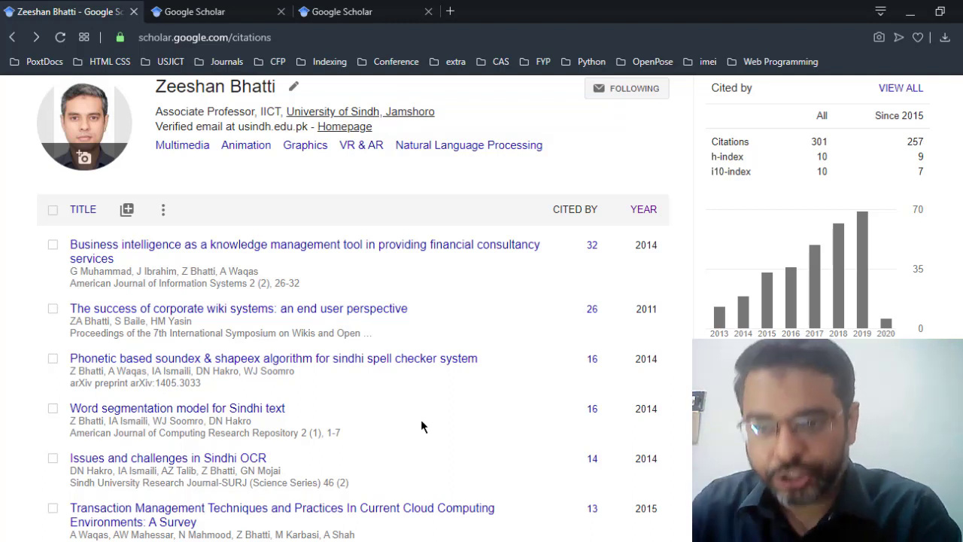
{"action": "left_click", "coordinate": [226, 11]}
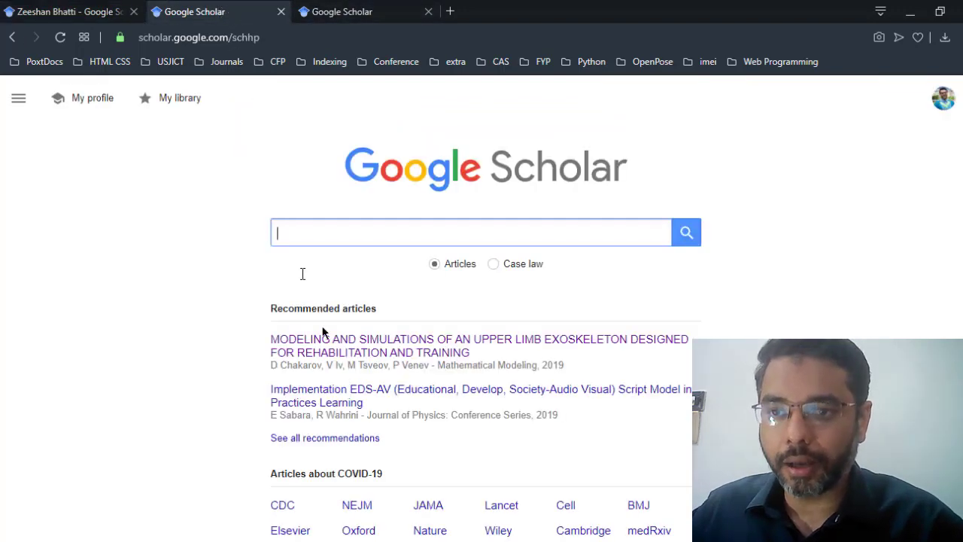
Step: Advance the profile setup to its Settings step, then go back to the Articles step
{"action": "left_click", "coordinate": [340, 11]}
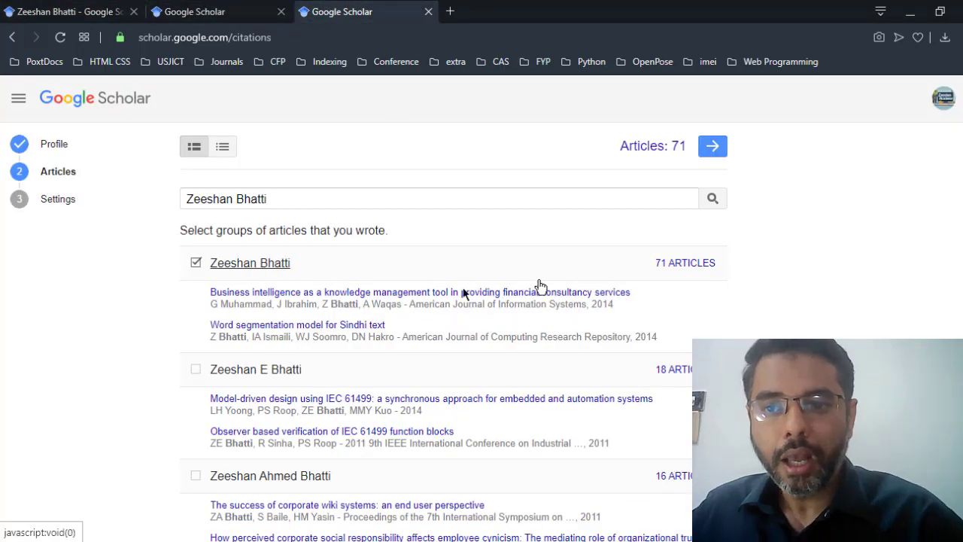
{"action": "left_click", "coordinate": [714, 148]}
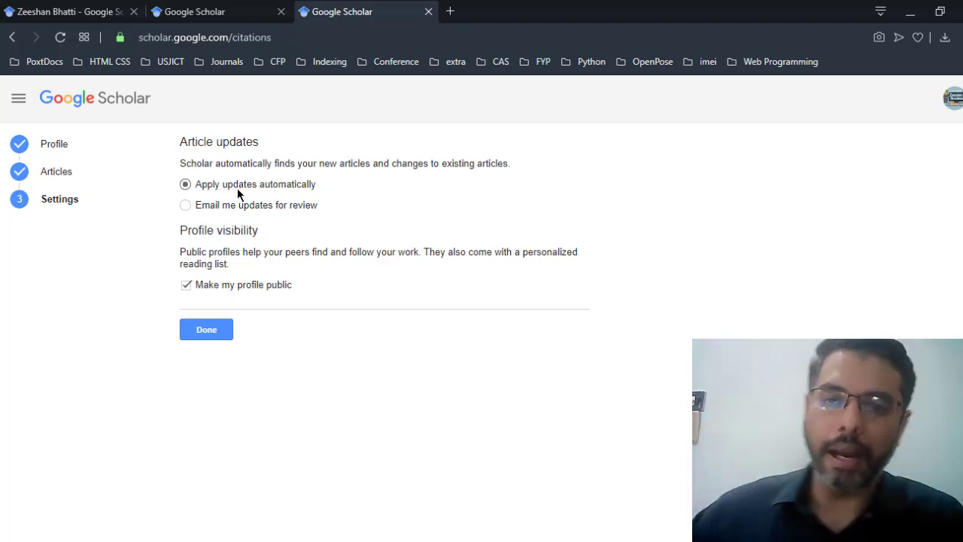
{"action": "left_click", "coordinate": [11, 41]}
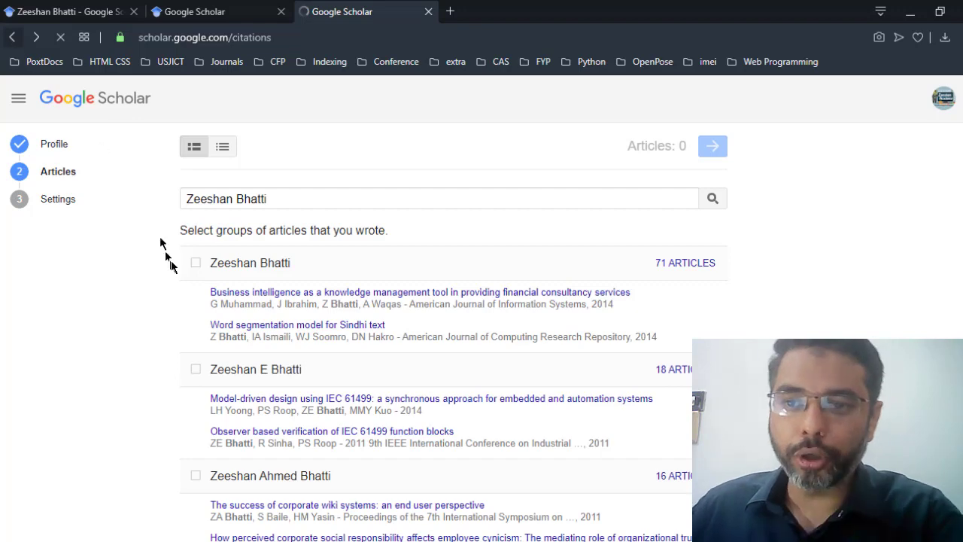
Step: On the profile tab, sort publications by YEAR so the 2019 papers come first
{"action": "left_click", "coordinate": [193, 12]}
{"action": "left_click", "coordinate": [102, 11]}
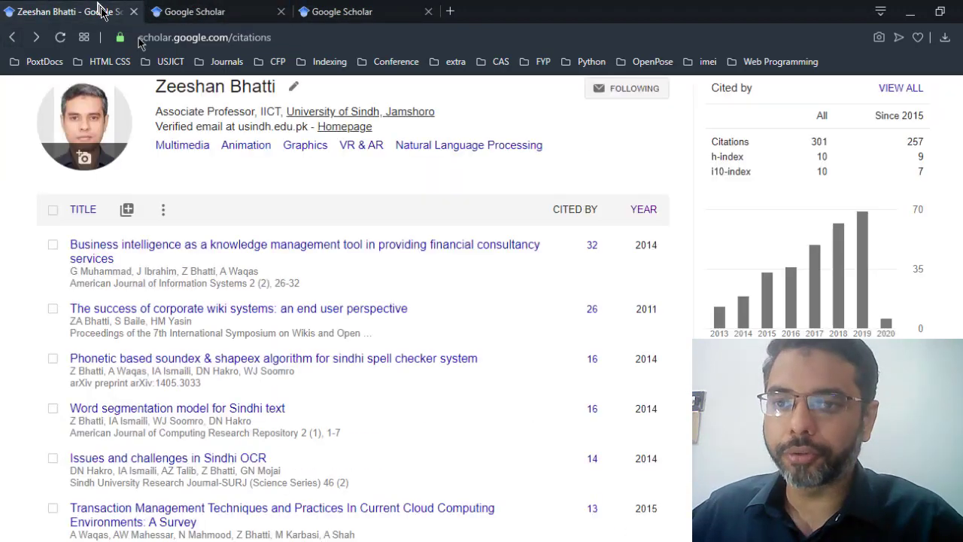
{"action": "scroll", "coordinate": [571, 376], "scroll_direction": "down", "scroll_amount": 1}
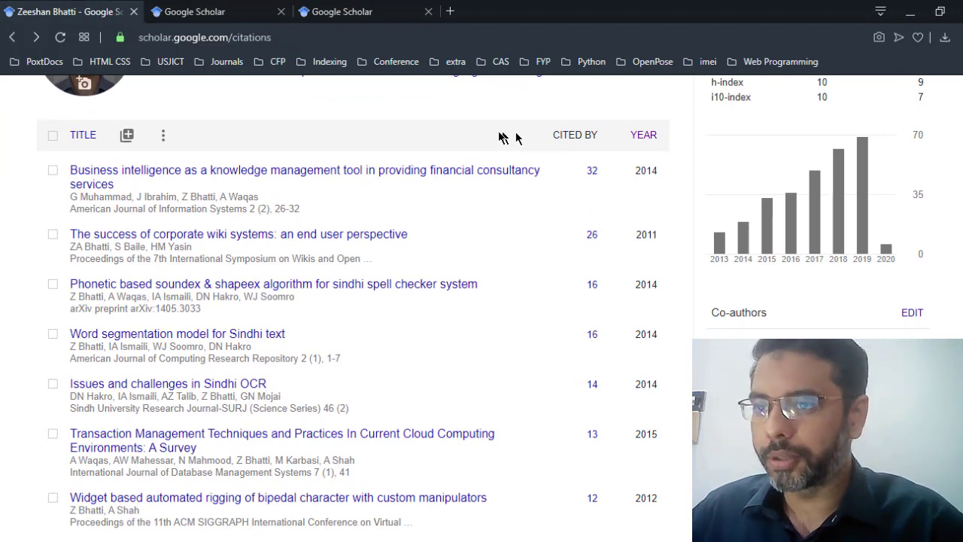
{"action": "scroll", "coordinate": [449, 277], "scroll_direction": "up", "scroll_amount": 2}
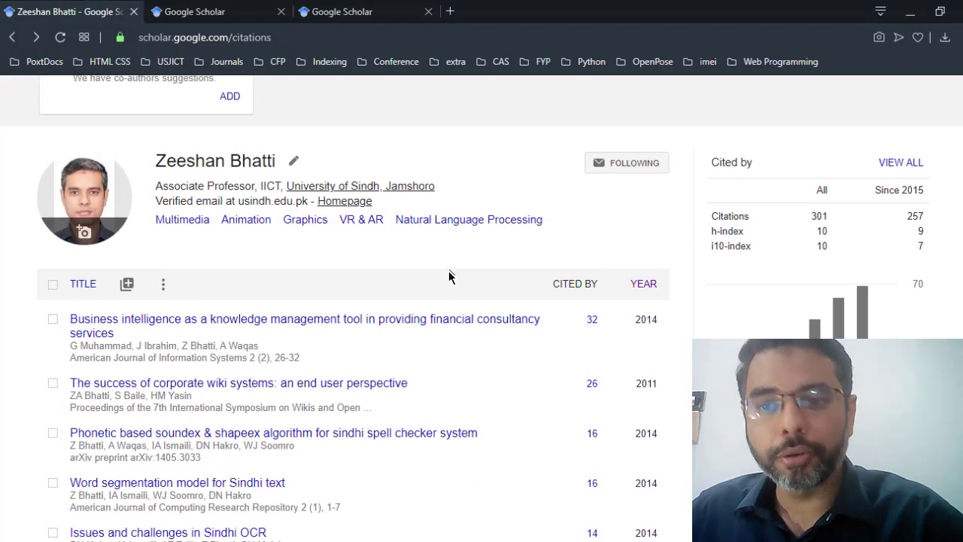
{"action": "scroll", "coordinate": [414, 327], "scroll_direction": "down", "scroll_amount": 2}
{"action": "scroll", "coordinate": [565, 221], "scroll_direction": "up", "scroll_amount": 1}
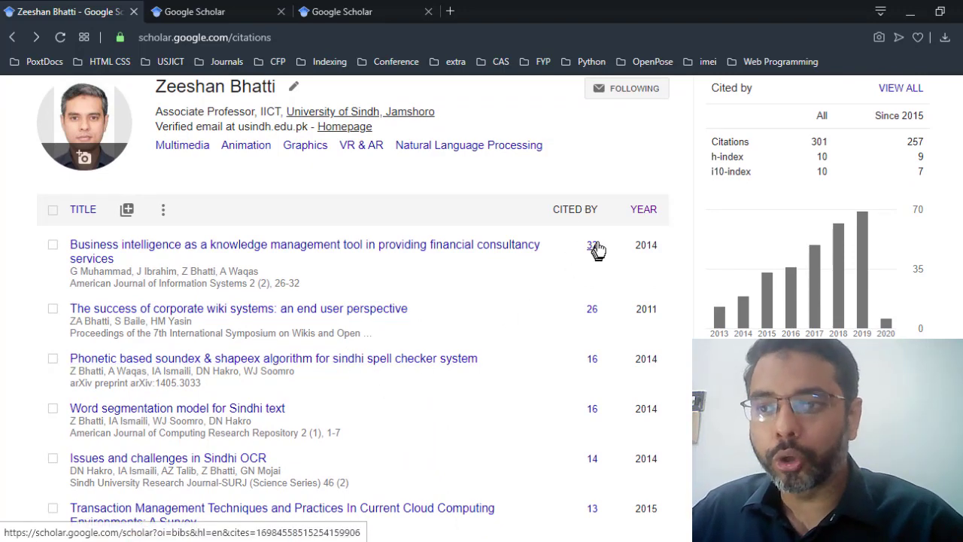
{"action": "scroll", "coordinate": [592, 334], "scroll_direction": "down", "scroll_amount": 1}
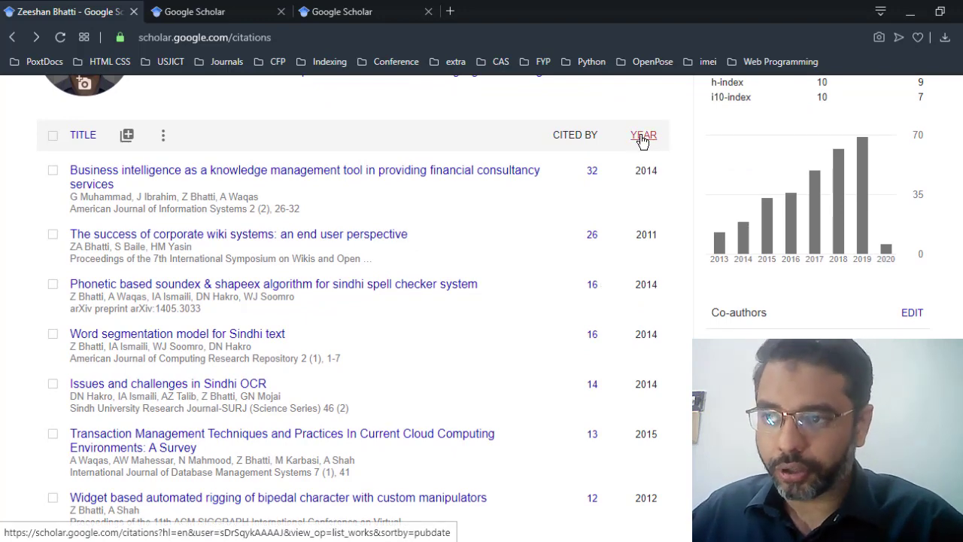
{"action": "left_click", "coordinate": [641, 140]}
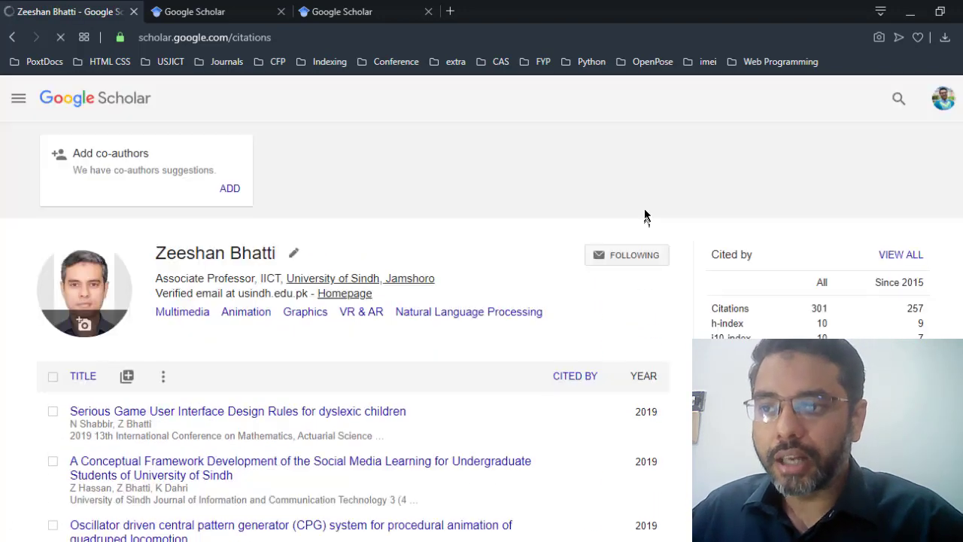
{"action": "scroll", "coordinate": [640, 325], "scroll_direction": "down", "scroll_amount": 1}
{"action": "scroll", "coordinate": [635, 332], "scroll_direction": "down", "scroll_amount": 3}
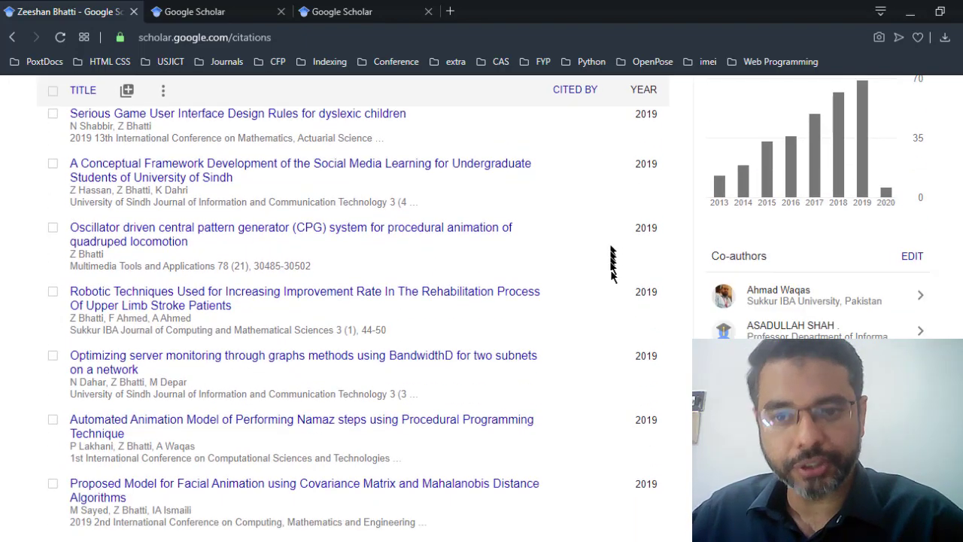
{"action": "scroll", "coordinate": [613, 319], "scroll_direction": "down", "scroll_amount": 5}
{"action": "scroll", "coordinate": [618, 253], "scroll_direction": "down", "scroll_amount": 5}
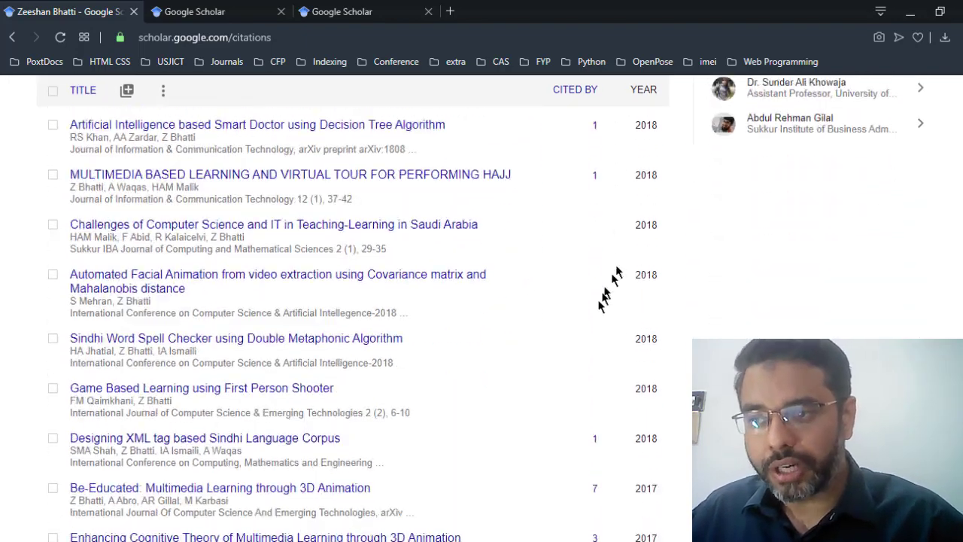
{"action": "scroll", "coordinate": [576, 361], "scroll_direction": "up", "scroll_amount": 14}
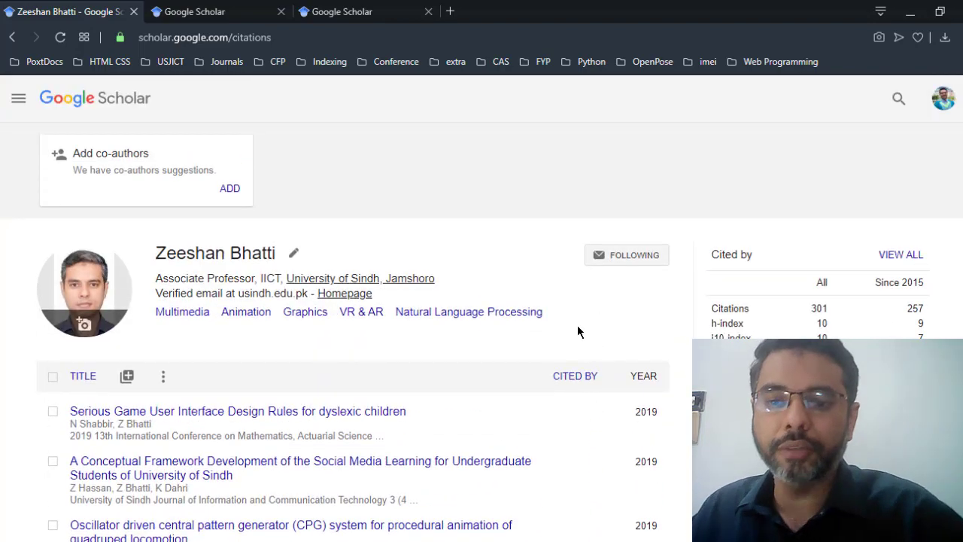
{"action": "scroll", "coordinate": [577, 332], "scroll_direction": "down", "scroll_amount": 1}
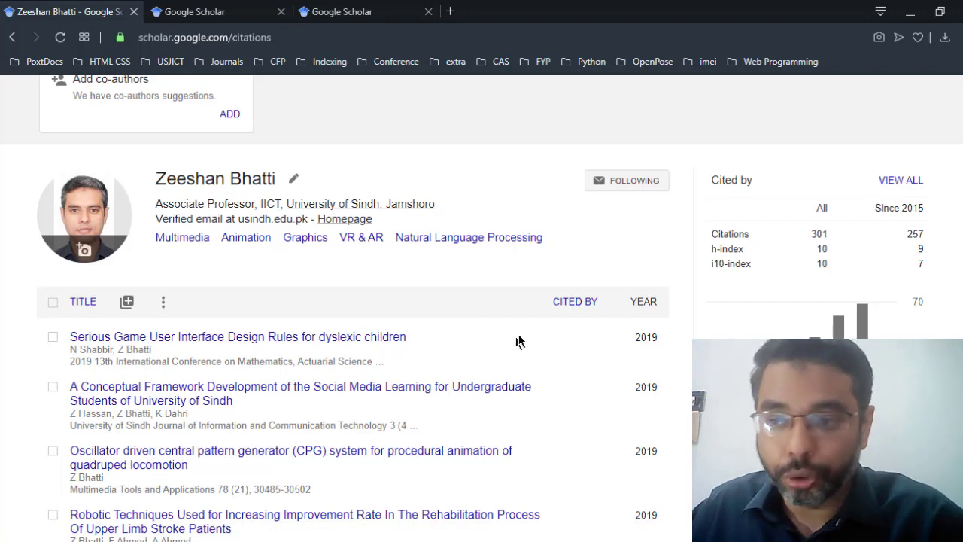
Step: Sort publications by CITED BY and highlight the Citations, h-index and i10-index (both 10) figures
{"action": "left_click", "coordinate": [576, 304]}
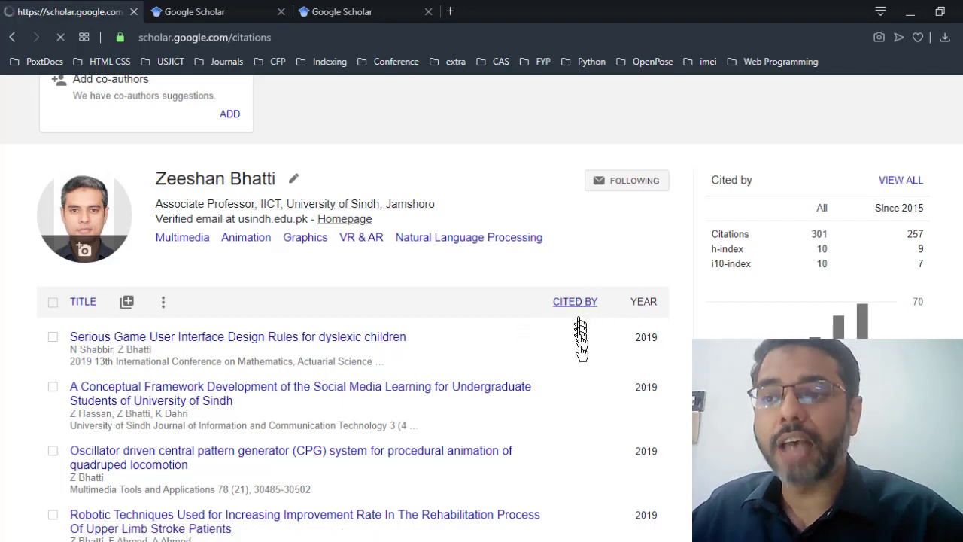
{"action": "scroll", "coordinate": [493, 324], "scroll_direction": "down", "scroll_amount": 1}
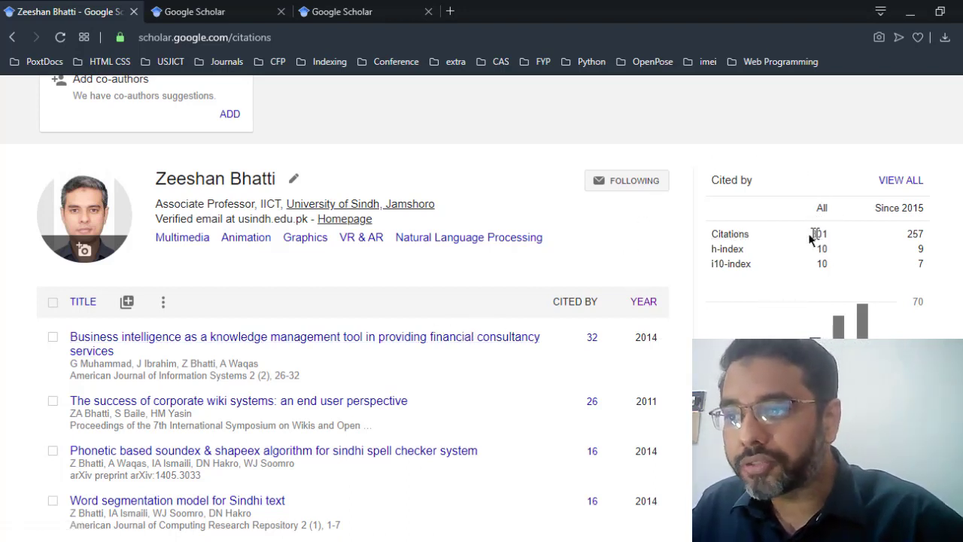
{"action": "left_click_drag", "start_coordinate": [811, 234], "coordinate": [811, 281]}
{"action": "left_click", "coordinate": [827, 258]}
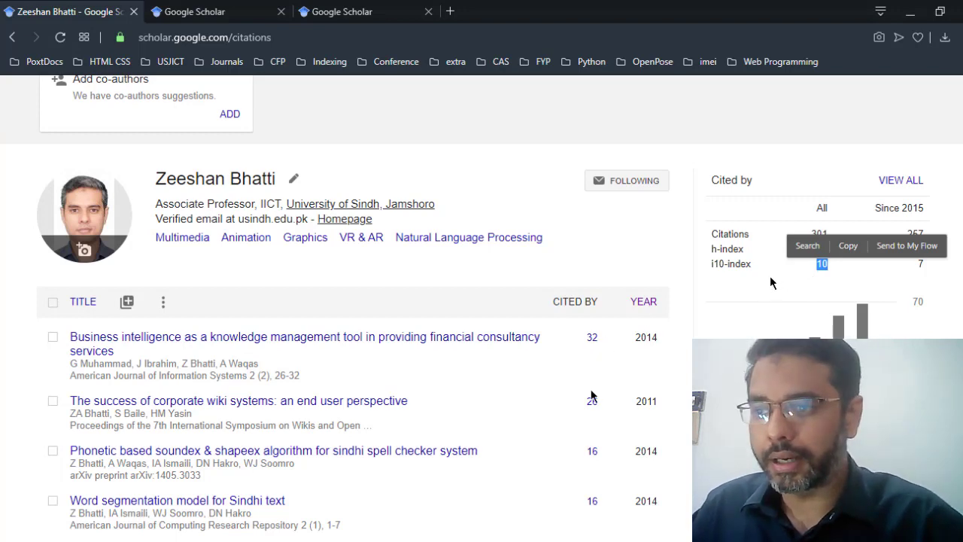
{"action": "scroll", "coordinate": [591, 395], "scroll_direction": "down", "scroll_amount": 4}
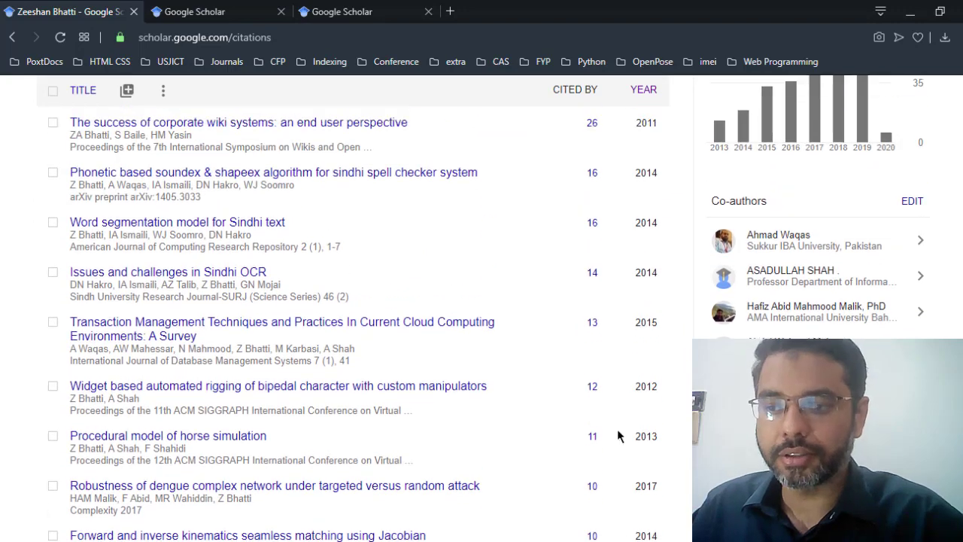
{"action": "scroll", "coordinate": [617, 435], "scroll_direction": "up", "scroll_amount": 3}
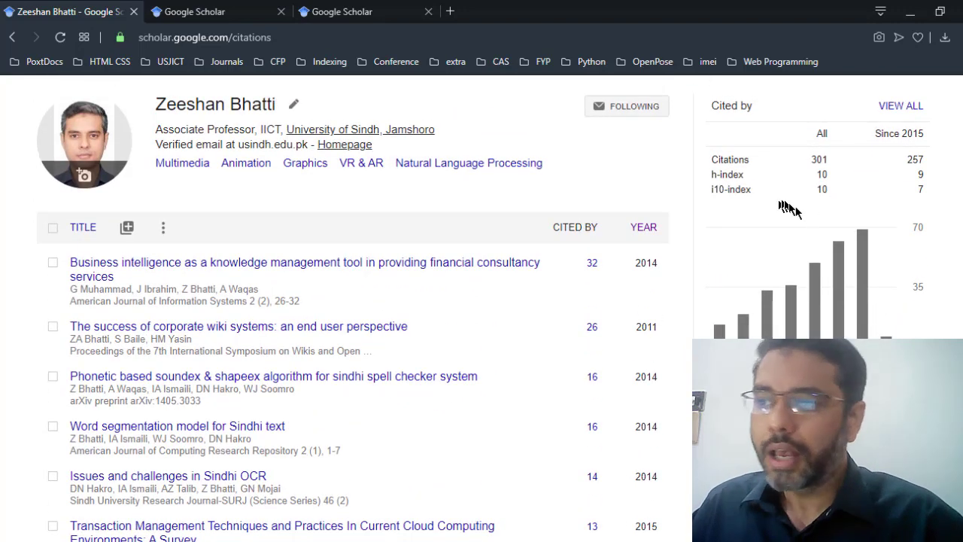
{"action": "left_click_drag", "start_coordinate": [813, 175], "coordinate": [947, 177]}
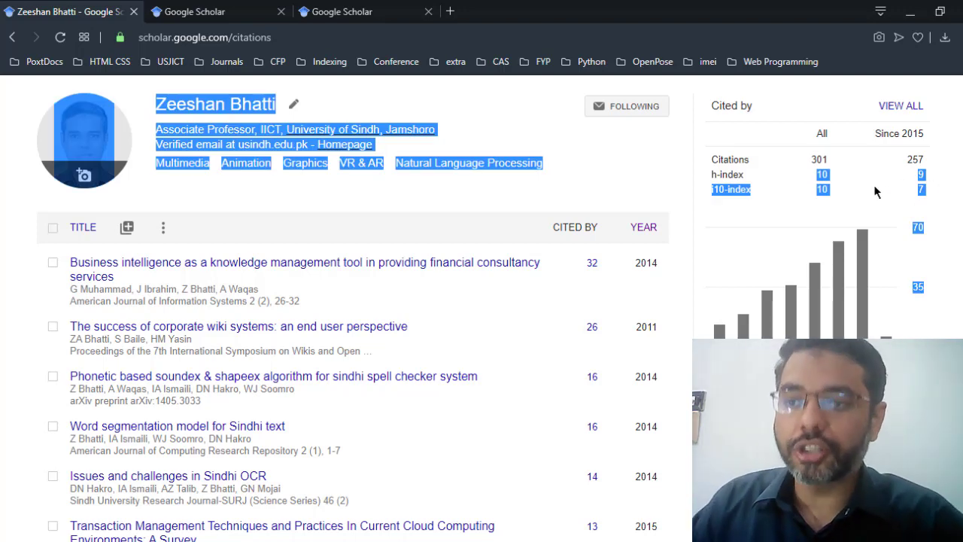
{"action": "left_click", "coordinate": [406, 226]}
{"action": "scroll", "coordinate": [477, 329], "scroll_direction": "down", "scroll_amount": 10}
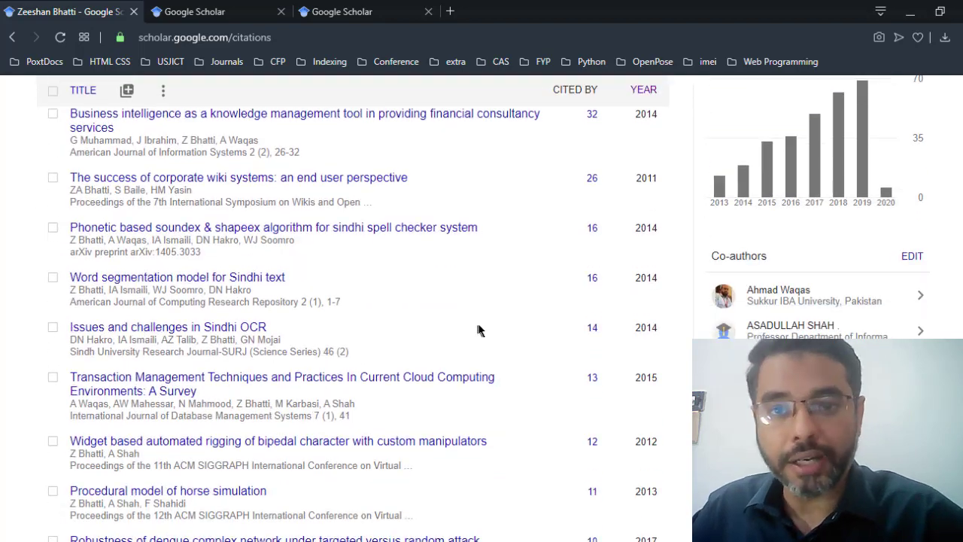
{"action": "scroll", "coordinate": [482, 358], "scroll_direction": "down", "scroll_amount": 2}
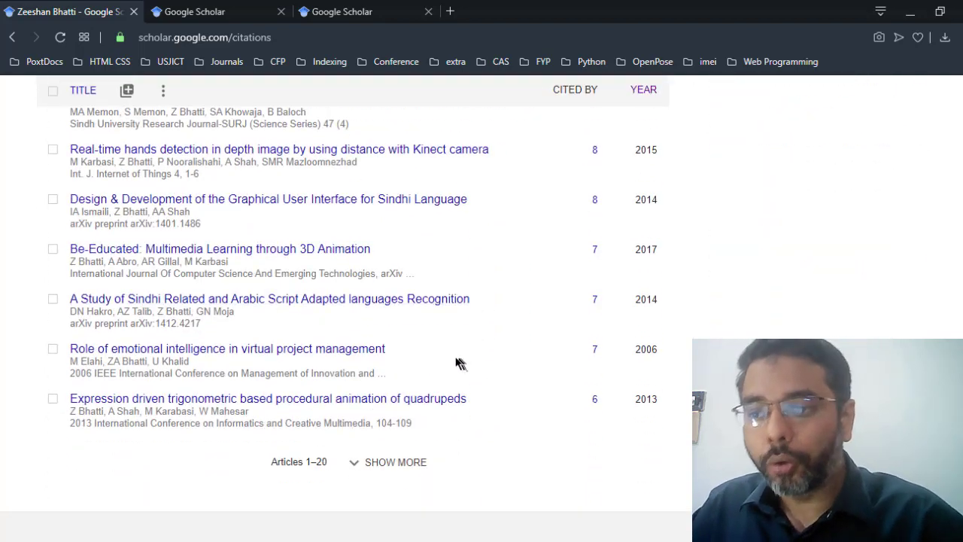
{"action": "left_click", "coordinate": [392, 459]}
{"action": "scroll", "coordinate": [461, 446], "scroll_direction": "down", "scroll_amount": 1}
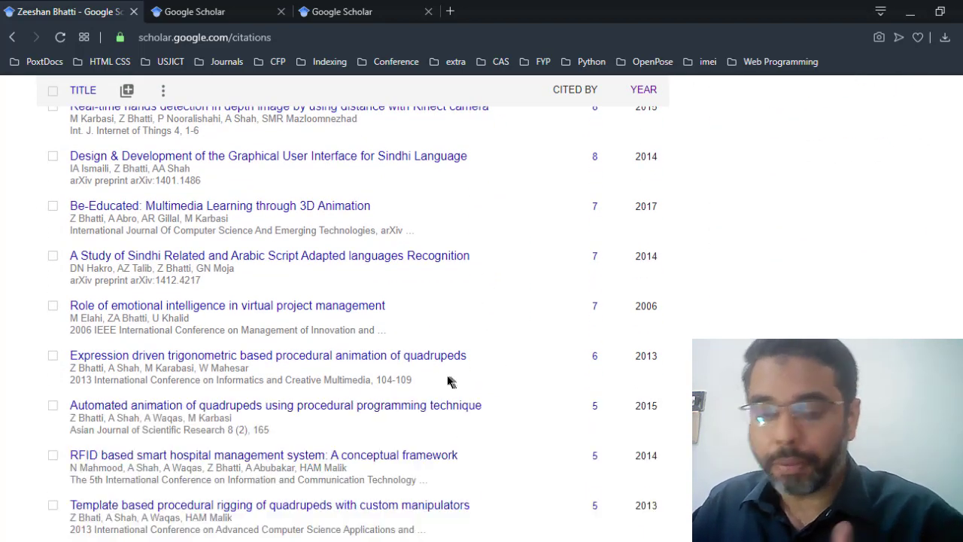
{"action": "scroll", "coordinate": [446, 380], "scroll_direction": "down", "scroll_amount": 15}
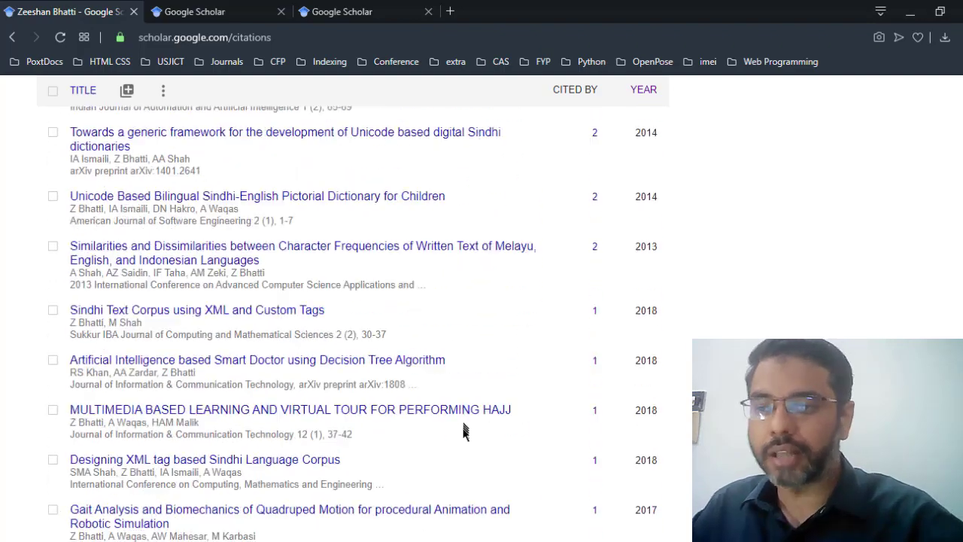
{"action": "scroll", "coordinate": [538, 470], "scroll_direction": "down", "scroll_amount": 3}
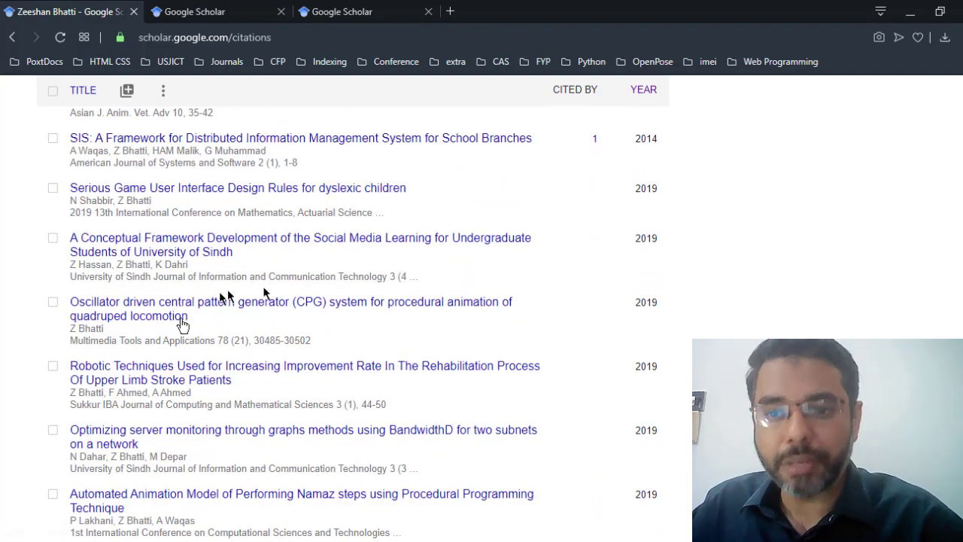
{"action": "scroll", "coordinate": [587, 361], "scroll_direction": "down", "scroll_amount": 3}
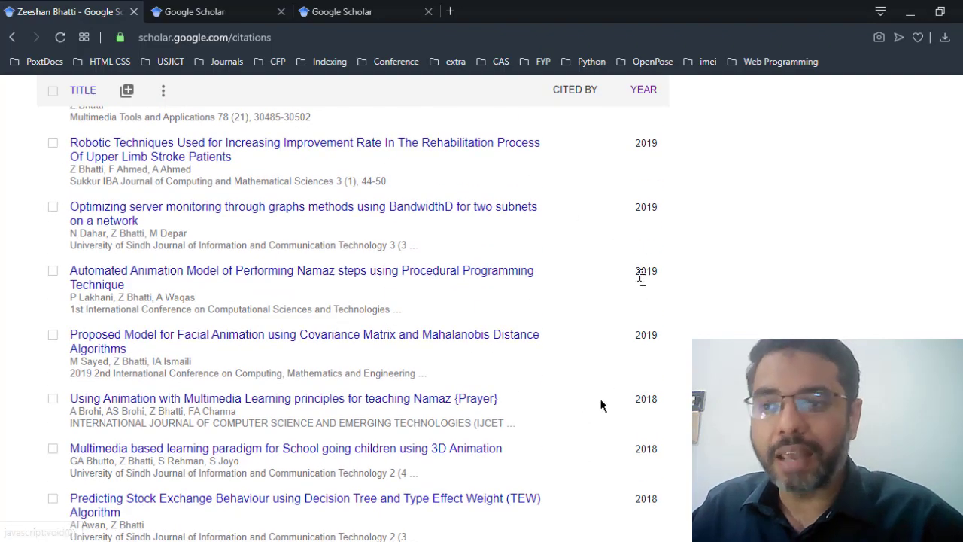
{"action": "scroll", "coordinate": [609, 395], "scroll_direction": "down", "scroll_amount": 1}
{"action": "scroll", "coordinate": [615, 390], "scroll_direction": "down", "scroll_amount": 1}
{"action": "scroll", "coordinate": [615, 319], "scroll_direction": "up", "scroll_amount": 3}
{"action": "scroll", "coordinate": [639, 339], "scroll_direction": "down", "scroll_amount": 3}
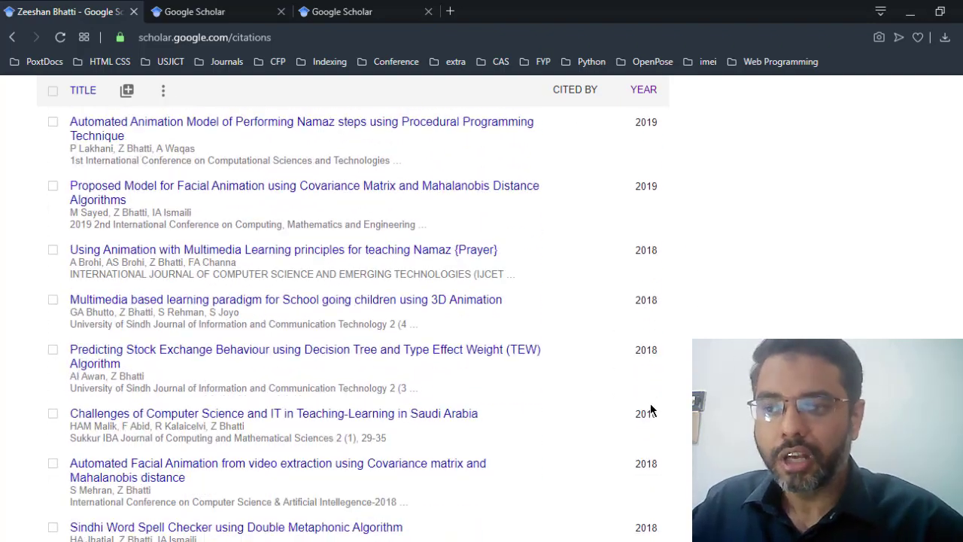
{"action": "scroll", "coordinate": [572, 444], "scroll_direction": "down", "scroll_amount": 15}
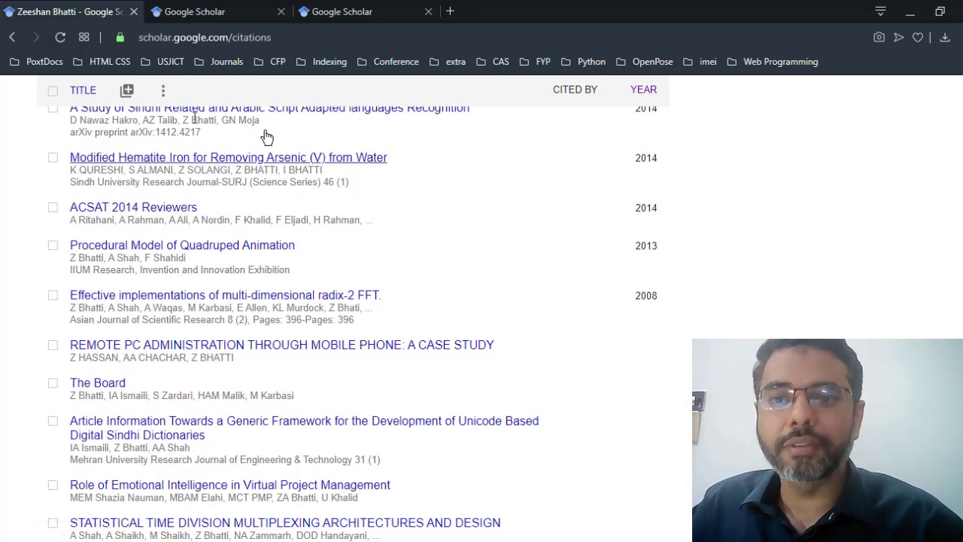
{"action": "scroll", "coordinate": [354, 316], "scroll_direction": "up", "scroll_amount": 1}
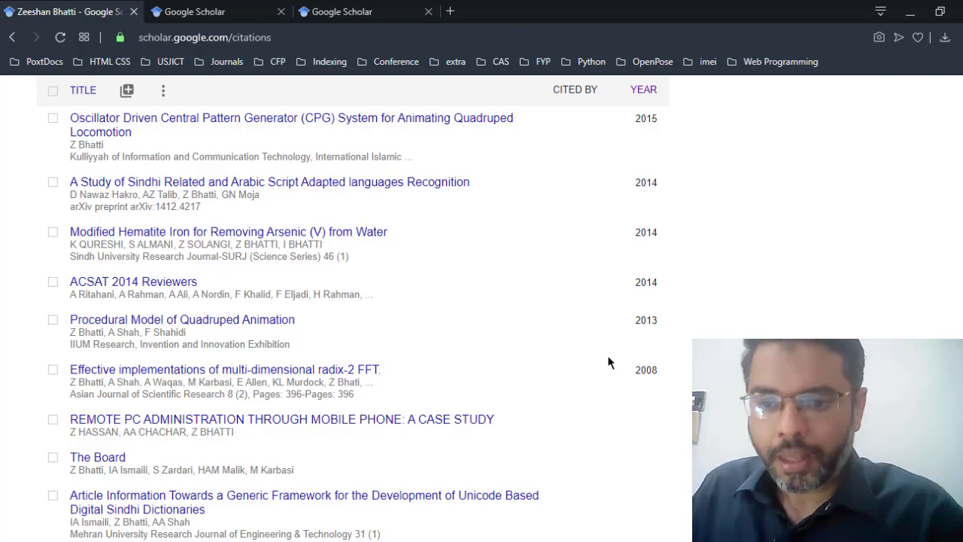
{"action": "scroll", "coordinate": [608, 355], "scroll_direction": "up", "scroll_amount": 10}
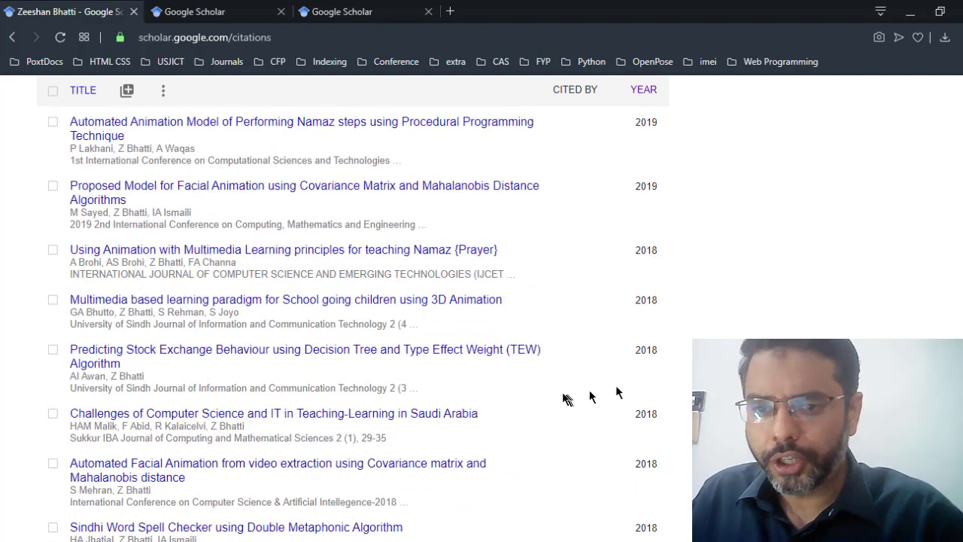
{"action": "scroll", "coordinate": [590, 391], "scroll_direction": "up", "scroll_amount": 10}
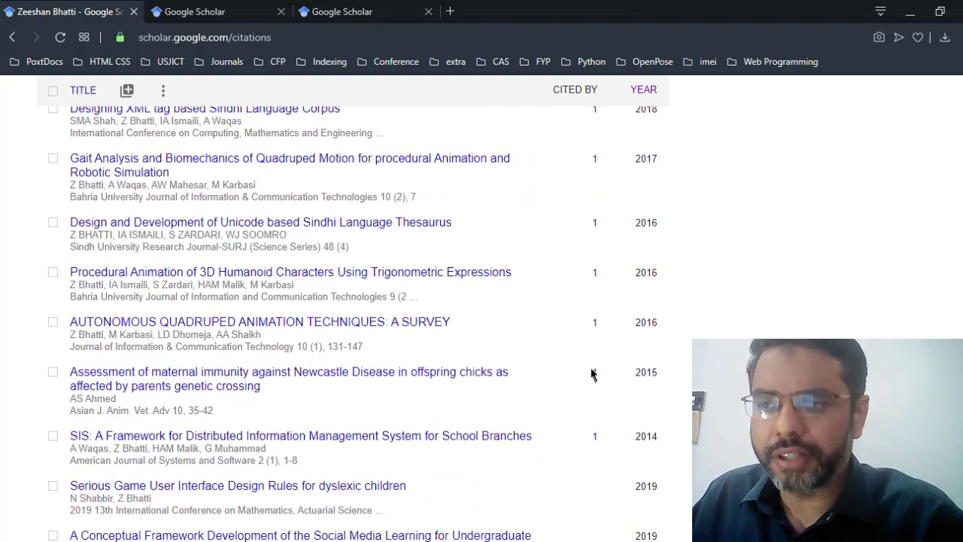
{"action": "scroll", "coordinate": [590, 374], "scroll_direction": "up", "scroll_amount": 1}
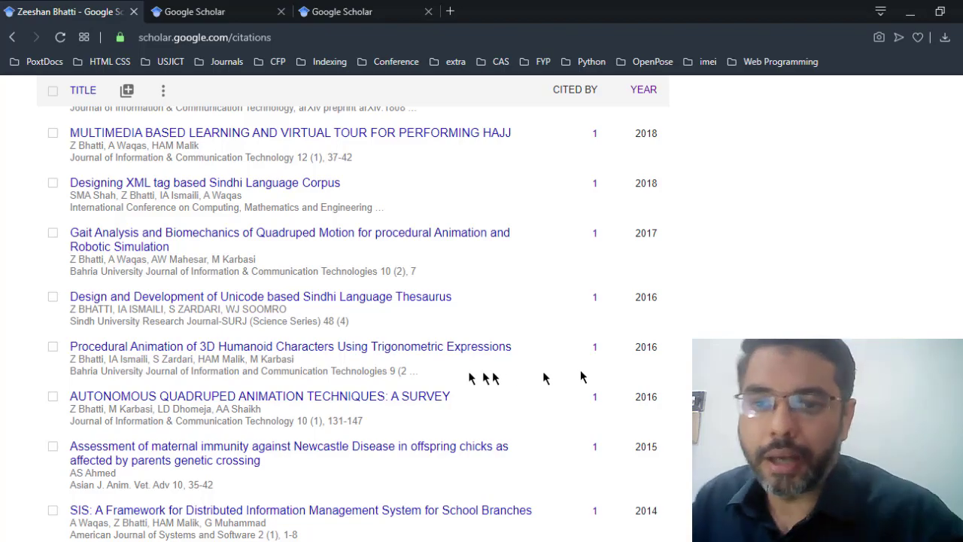
{"action": "scroll", "coordinate": [544, 378], "scroll_direction": "up", "scroll_amount": 13}
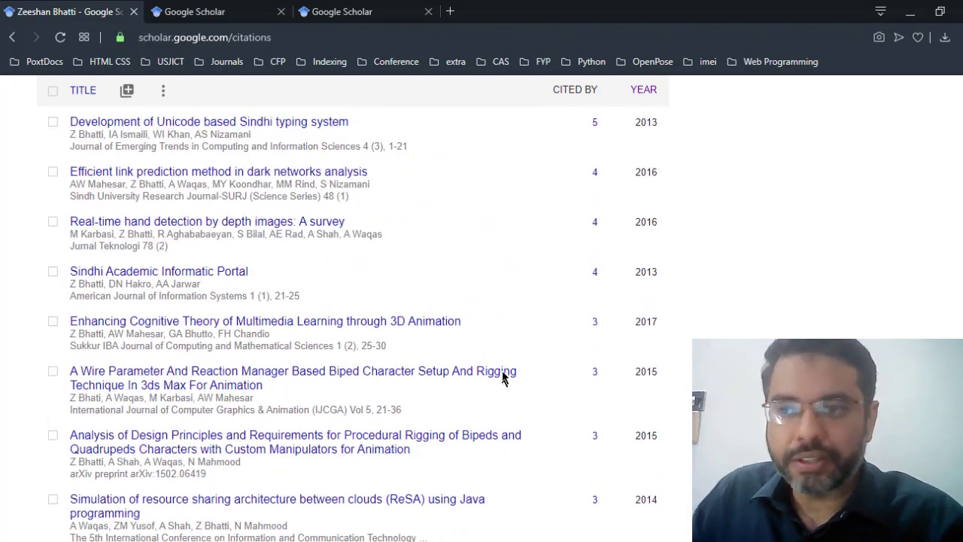
{"action": "scroll", "coordinate": [504, 377], "scroll_direction": "up", "scroll_amount": 10}
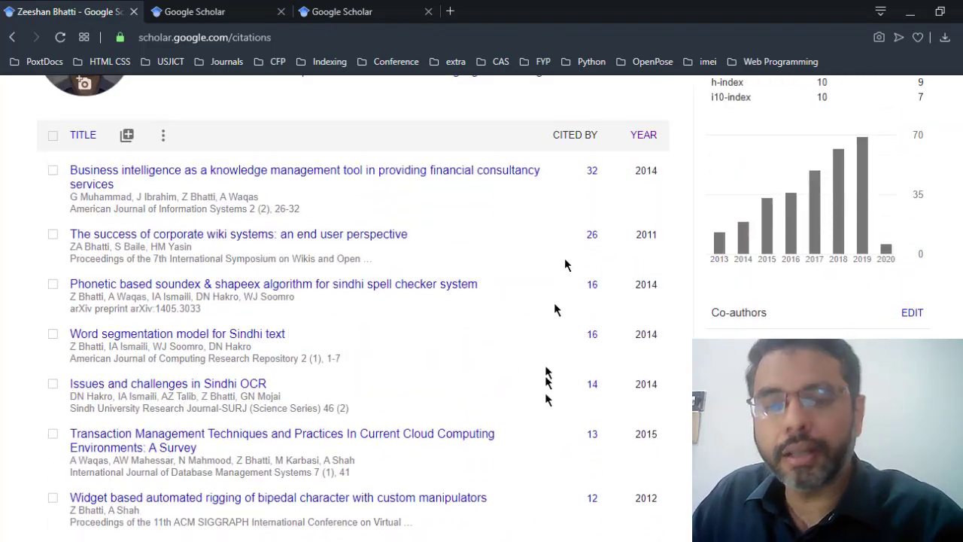
{"action": "scroll", "coordinate": [544, 408], "scroll_direction": "up", "scroll_amount": 3}
{"action": "scroll", "coordinate": [481, 308], "scroll_direction": "down", "scroll_amount": 4}
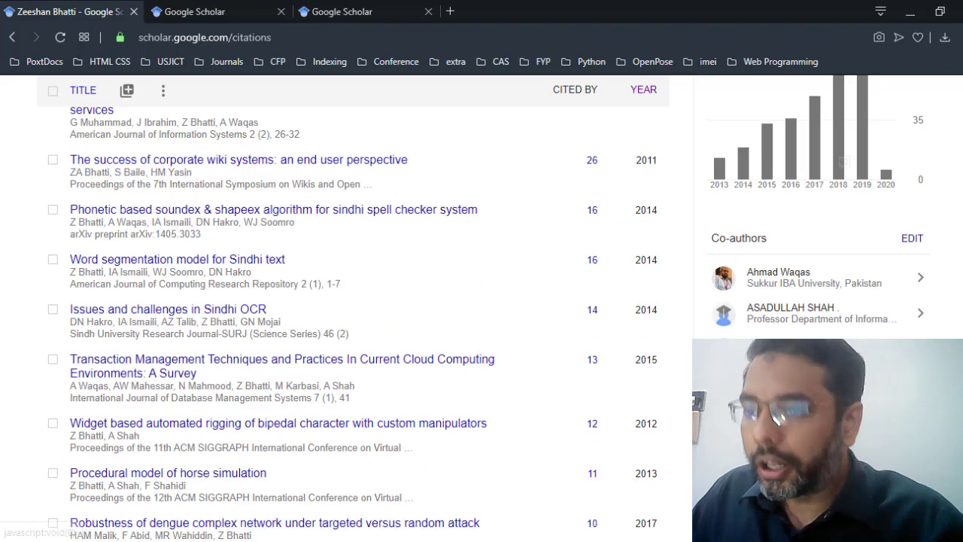
{"action": "scroll", "coordinate": [602, 343], "scroll_direction": "up", "scroll_amount": 2}
{"action": "scroll", "coordinate": [589, 351], "scroll_direction": "down", "scroll_amount": 3}
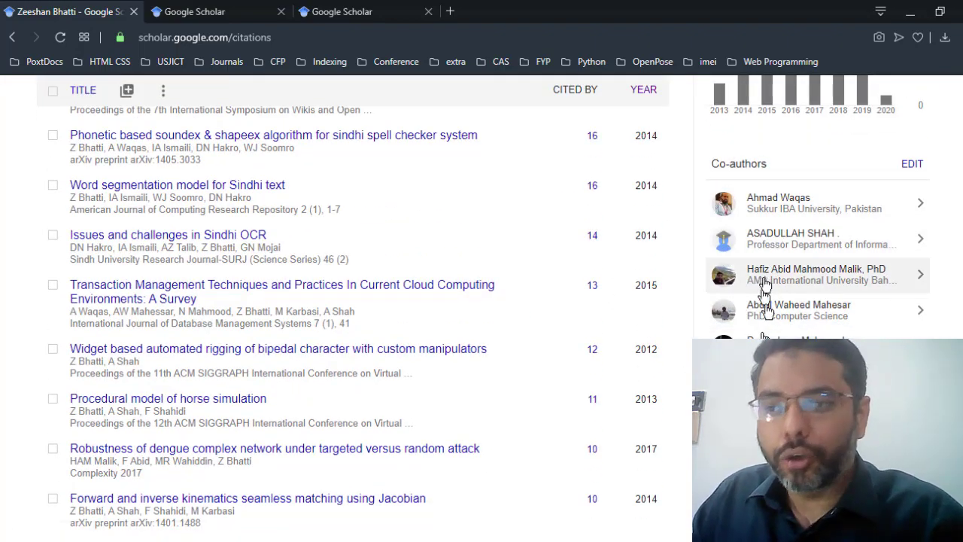
{"action": "scroll", "coordinate": [767, 301], "scroll_direction": "down", "scroll_amount": 5}
{"action": "scroll", "coordinate": [769, 309], "scroll_direction": "up", "scroll_amount": 10}
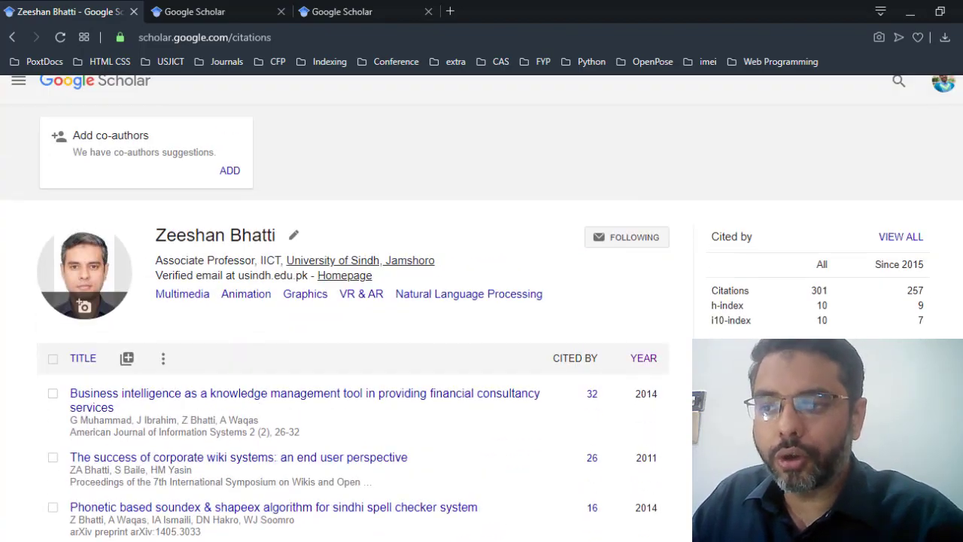
{"action": "scroll", "coordinate": [788, 301], "scroll_direction": "down", "scroll_amount": 4}
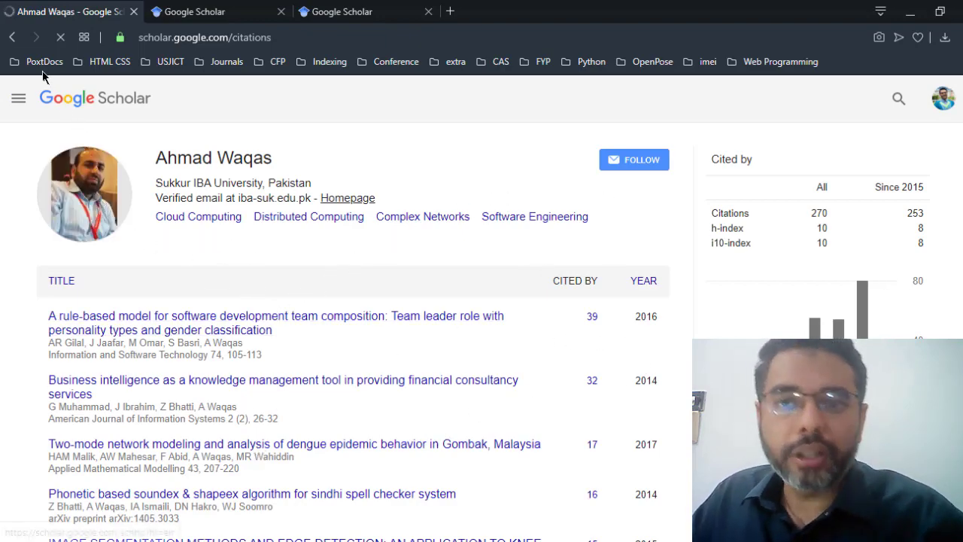
{"action": "key", "text": "alt+Left"}
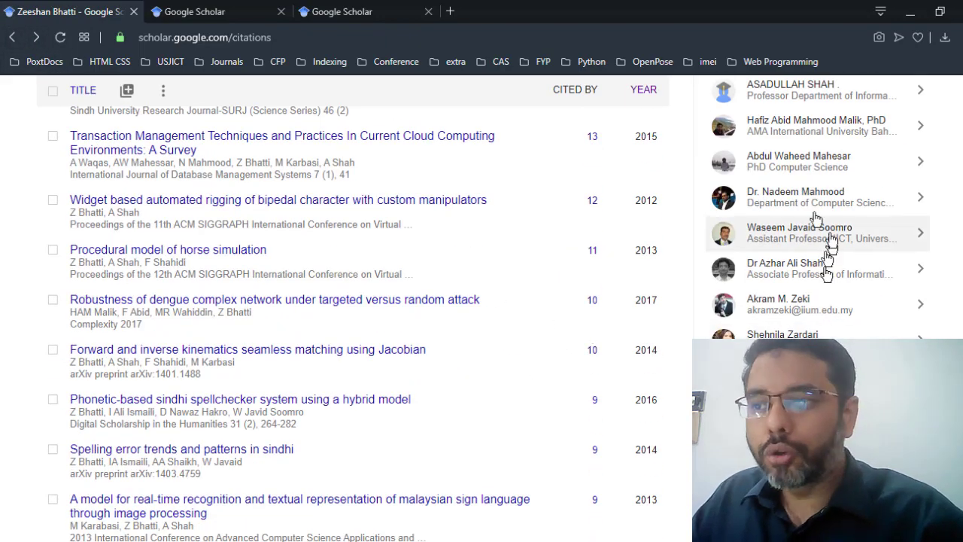
{"action": "scroll", "coordinate": [812, 258], "scroll_direction": "down", "scroll_amount": 2}
{"action": "scroll", "coordinate": [622, 347], "scroll_direction": "up", "scroll_amount": 10}
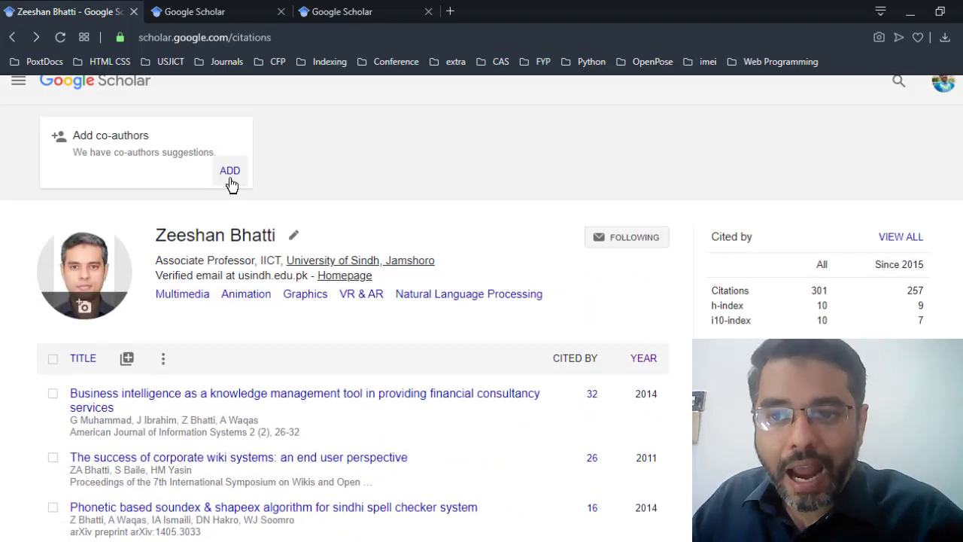
{"action": "left_click", "coordinate": [230, 172]}
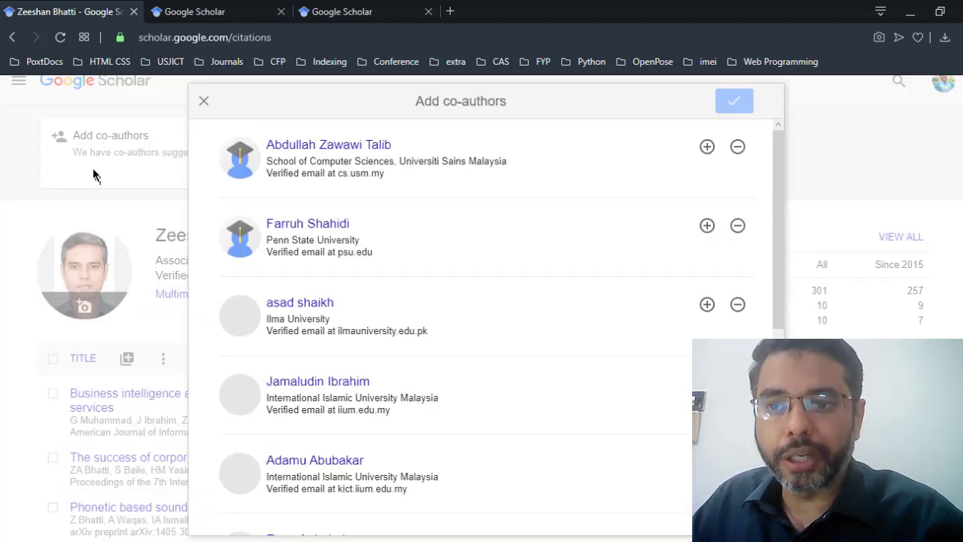
{"action": "scroll", "coordinate": [586, 350], "scroll_direction": "down", "scroll_amount": 3}
{"action": "scroll", "coordinate": [586, 354], "scroll_direction": "down", "scroll_amount": 1}
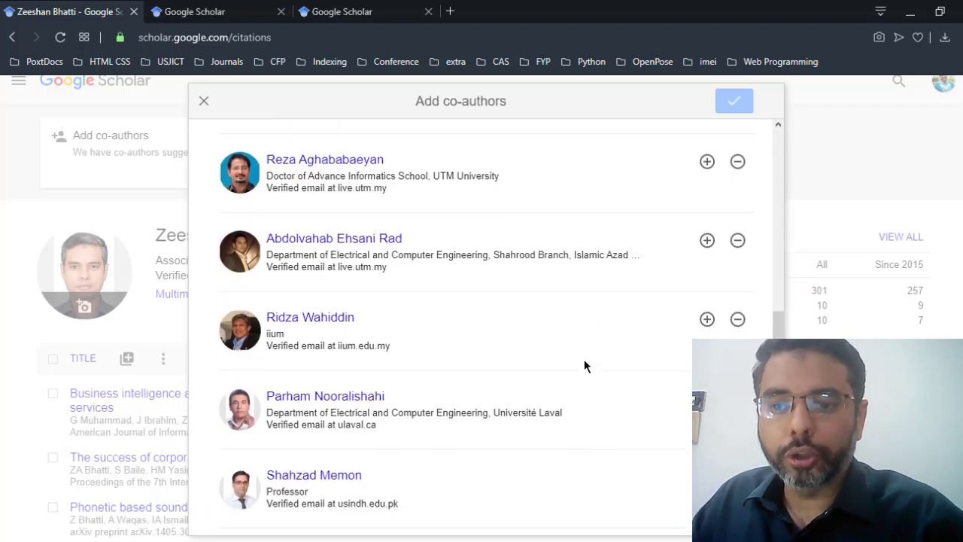
{"action": "scroll", "coordinate": [587, 376], "scroll_direction": "up", "scroll_amount": 1}
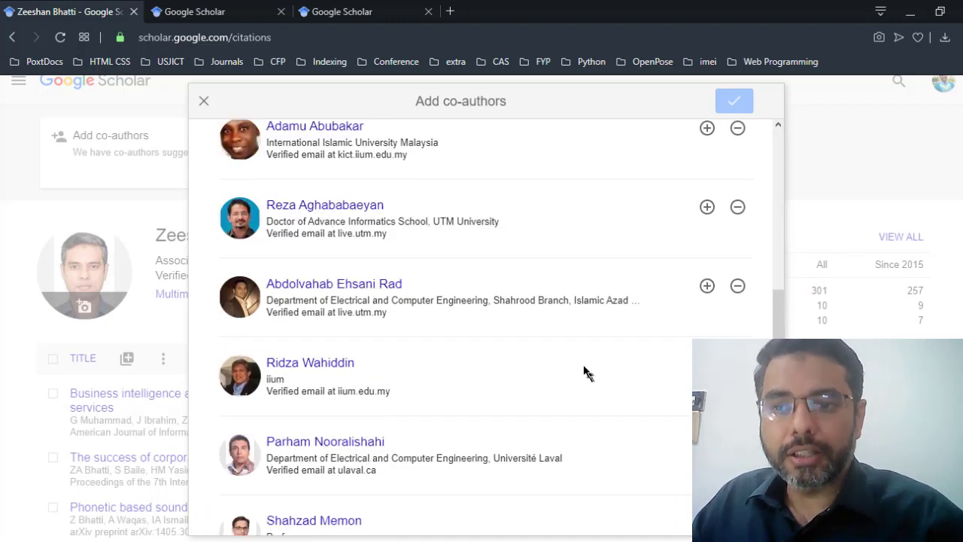
{"action": "scroll", "coordinate": [361, 234], "scroll_direction": "up", "scroll_amount": 1}
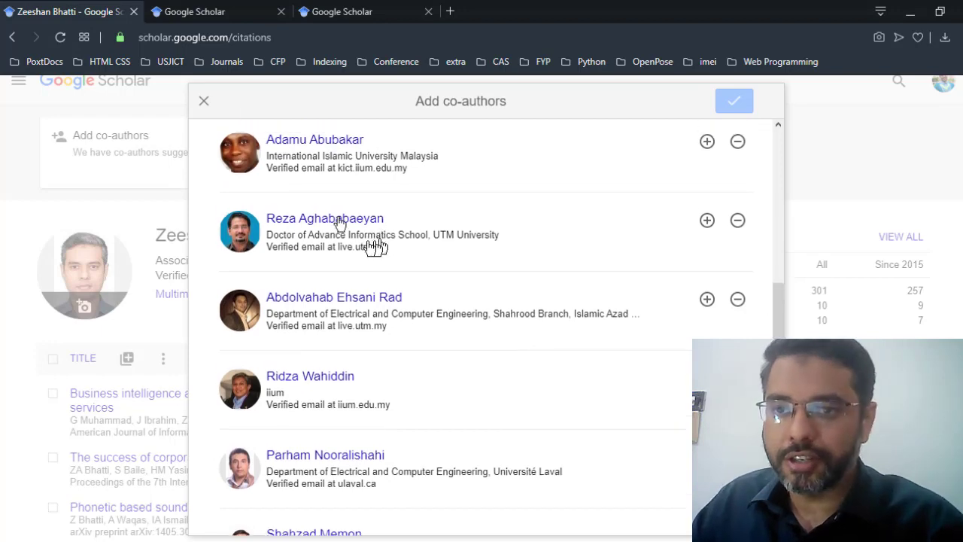
{"action": "left_click", "coordinate": [787, 241]}
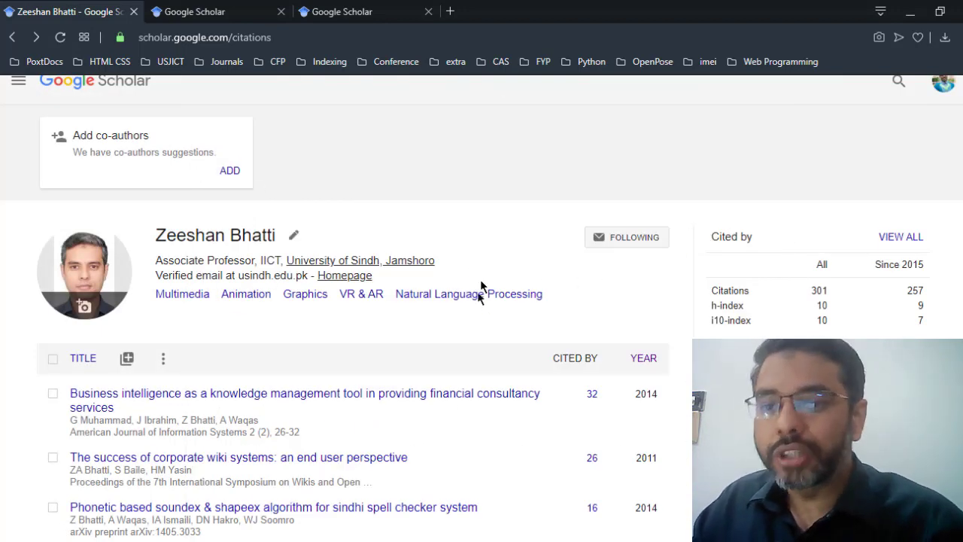
Step: Open the add-article menu from the + icon beside TITLE above the publication list
{"action": "scroll", "coordinate": [467, 325], "scroll_direction": "down", "scroll_amount": 1}
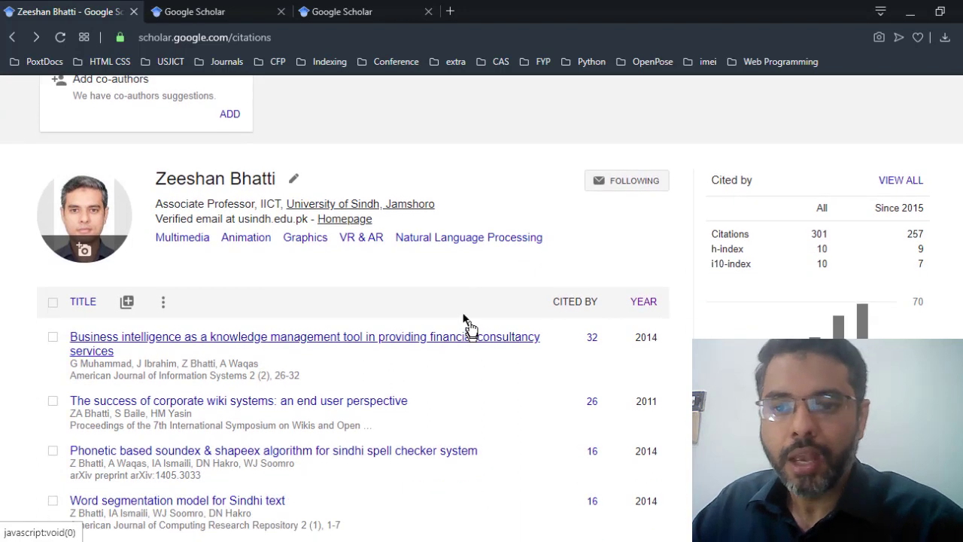
{"action": "left_click", "coordinate": [126, 301]}
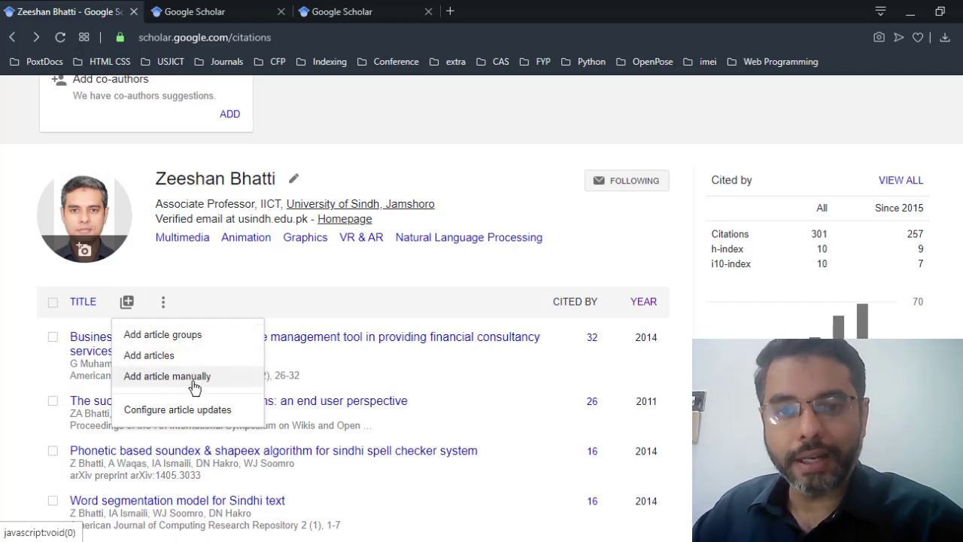
Step: Browse the list of individual articles available to add, then close it without adding any
{"action": "left_click", "coordinate": [158, 357]}
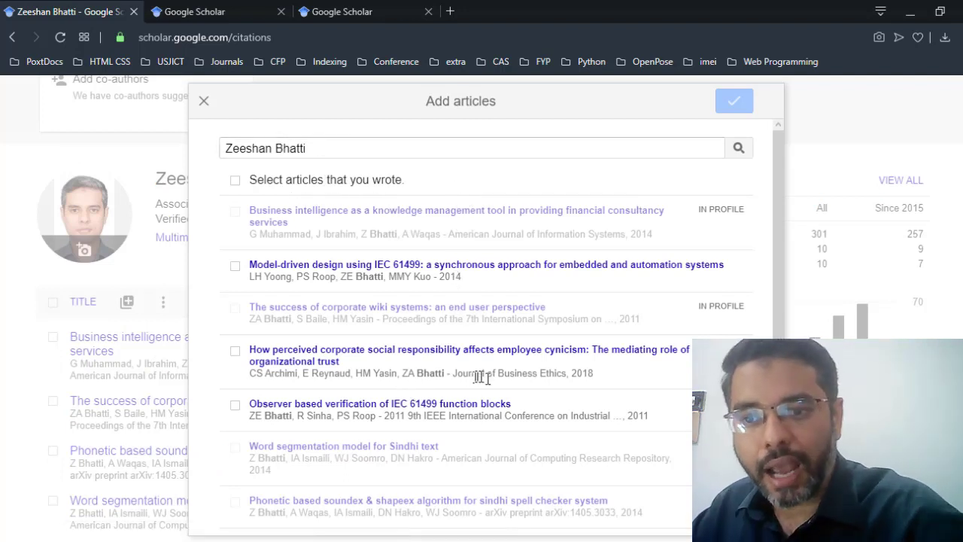
{"action": "scroll", "coordinate": [527, 371], "scroll_direction": "down", "scroll_amount": 1}
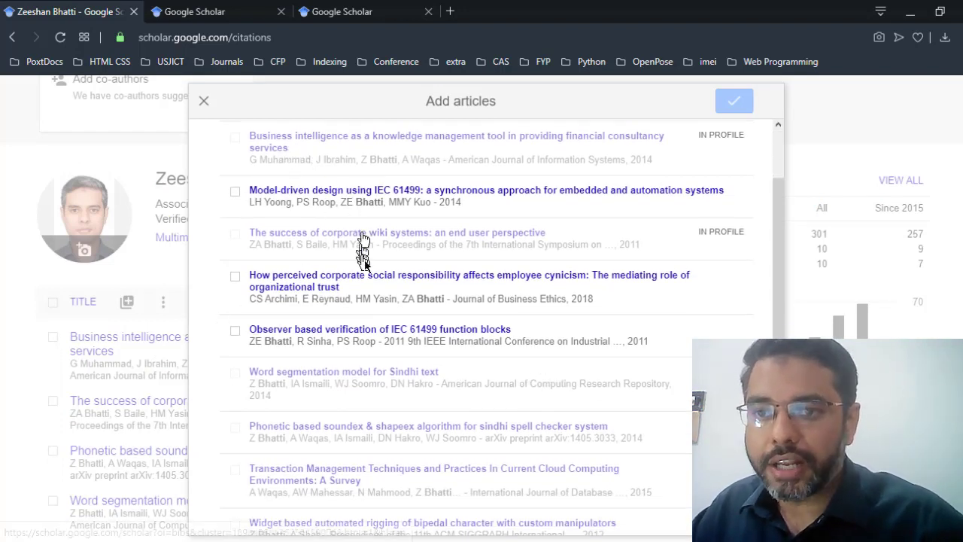
{"action": "scroll", "coordinate": [362, 249], "scroll_direction": "up", "scroll_amount": 1}
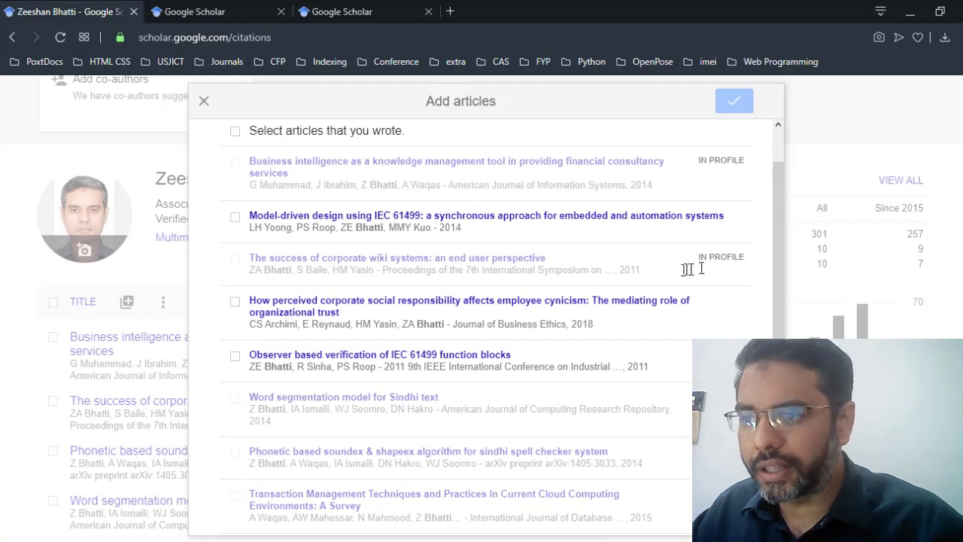
{"action": "scroll", "coordinate": [710, 173], "scroll_direction": "up", "scroll_amount": 1}
{"action": "scroll", "coordinate": [710, 240], "scroll_direction": "down", "scroll_amount": 3}
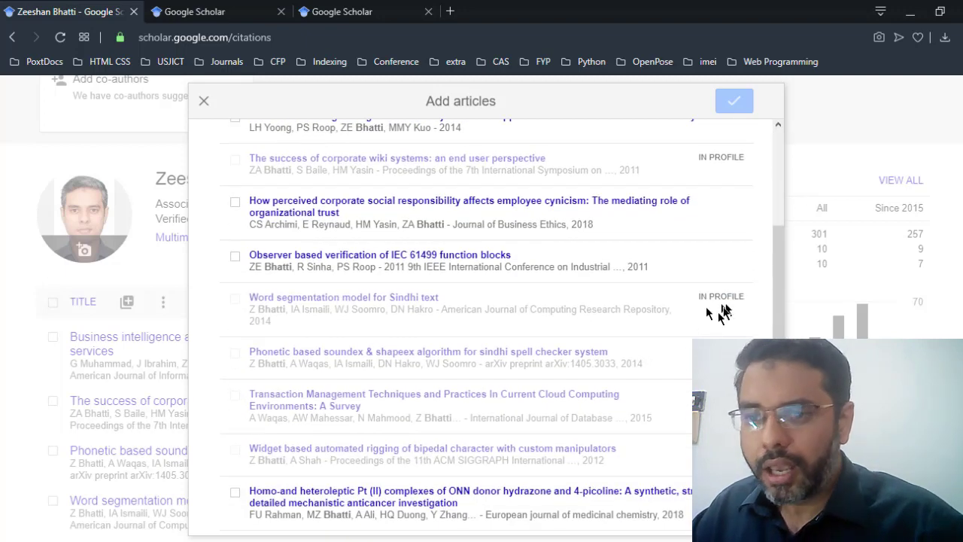
{"action": "scroll", "coordinate": [258, 322], "scroll_direction": "down", "scroll_amount": 1}
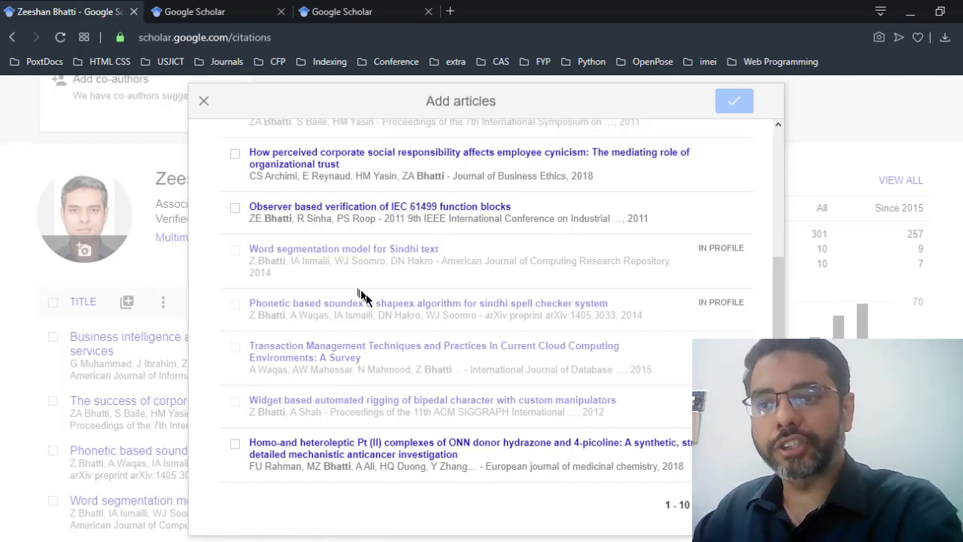
{"action": "scroll", "coordinate": [388, 279], "scroll_direction": "up", "scroll_amount": 2}
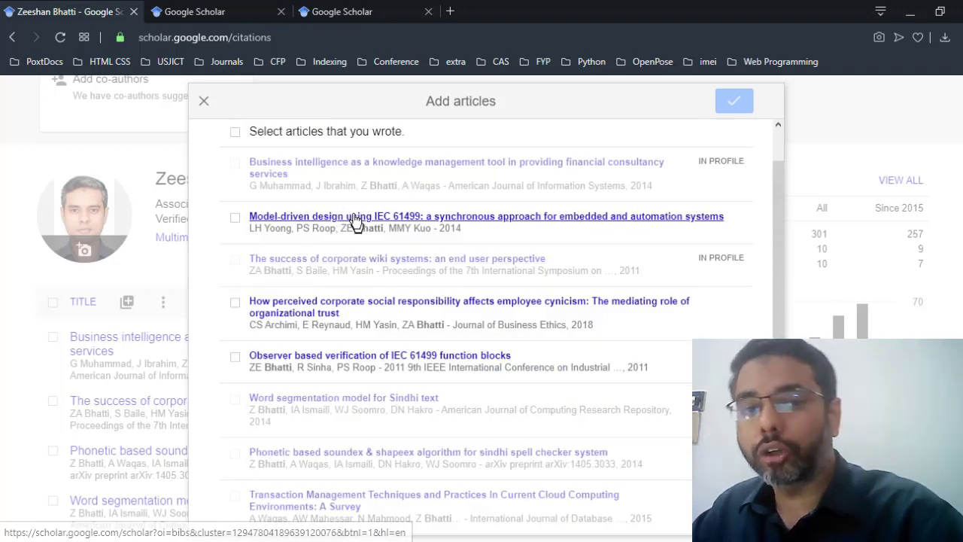
{"action": "left_click", "coordinate": [203, 101]}
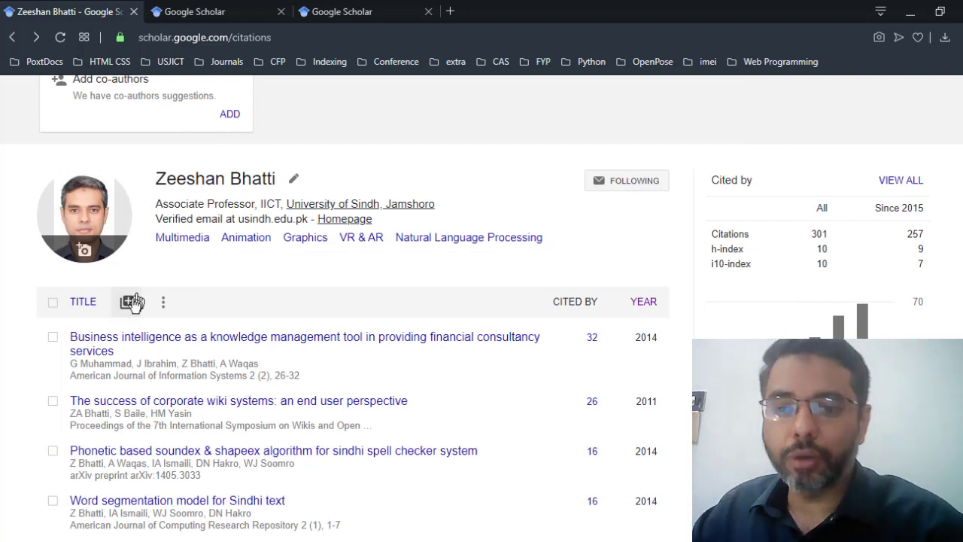
{"action": "left_click", "coordinate": [126, 301]}
{"action": "left_click", "coordinate": [194, 376]}
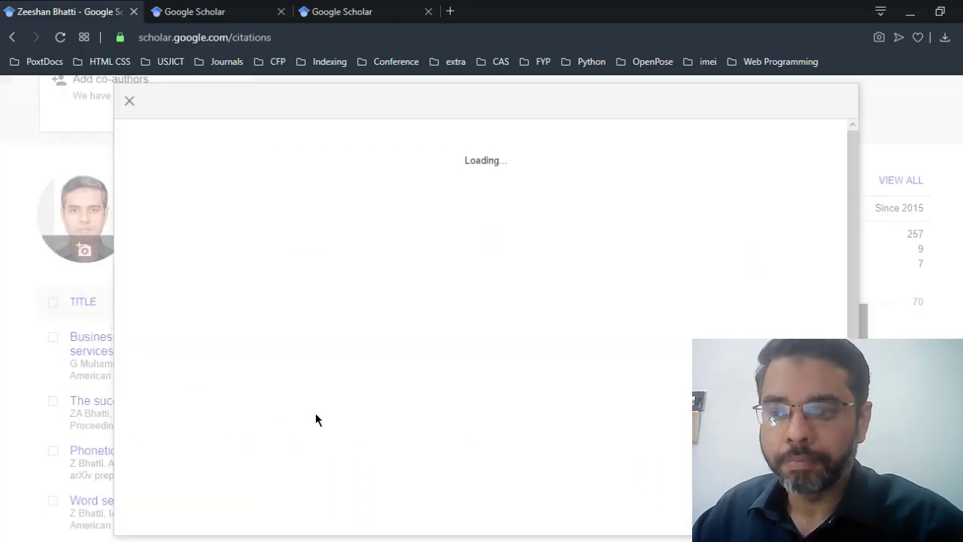
{"action": "left_click", "coordinate": [273, 185]}
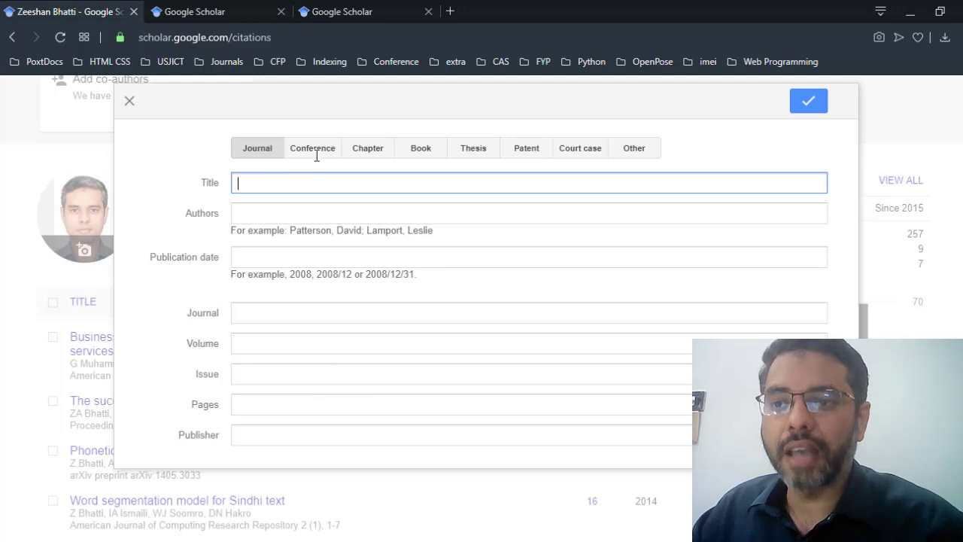
{"action": "left_click", "coordinate": [279, 181]}
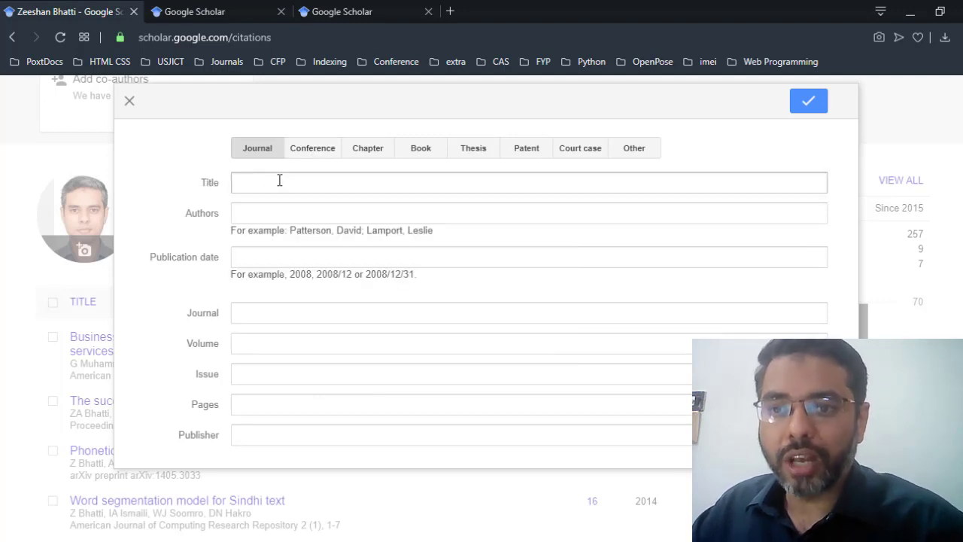
{"action": "left_click", "coordinate": [308, 209]}
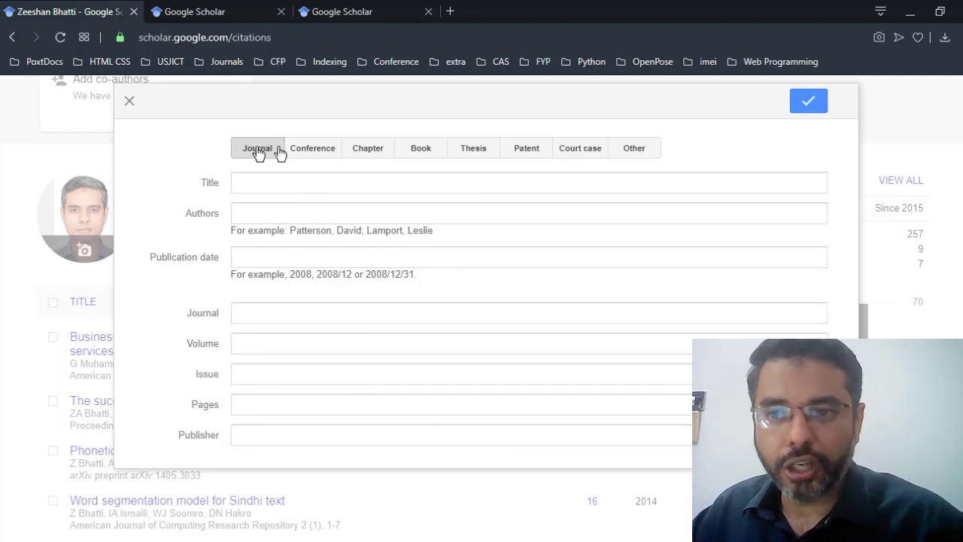
{"action": "left_click", "coordinate": [305, 152]}
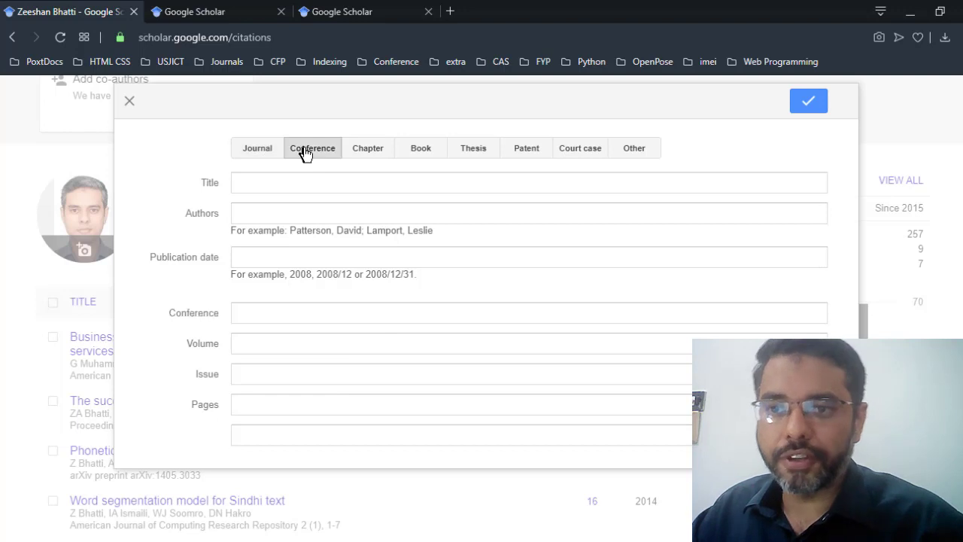
{"action": "left_click", "coordinate": [362, 156]}
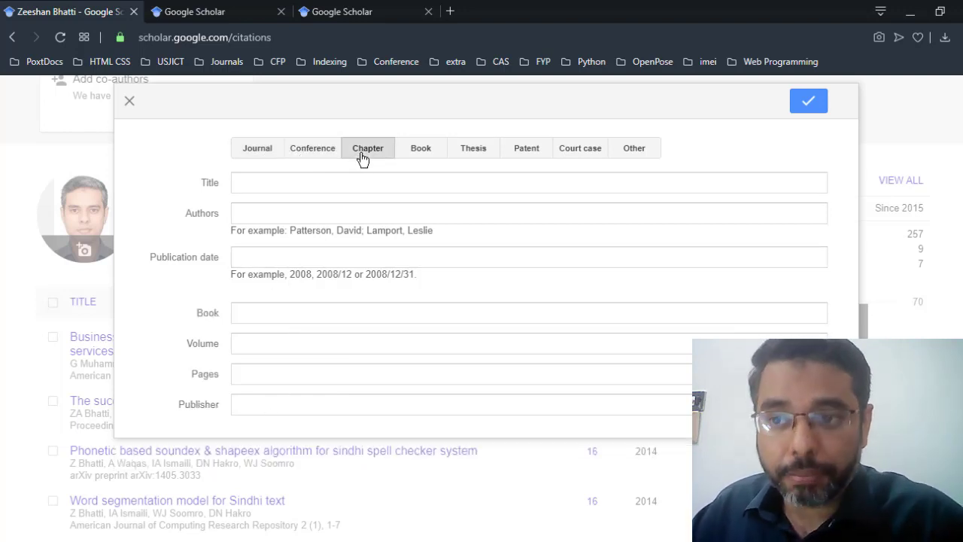
{"action": "left_click", "coordinate": [421, 150]}
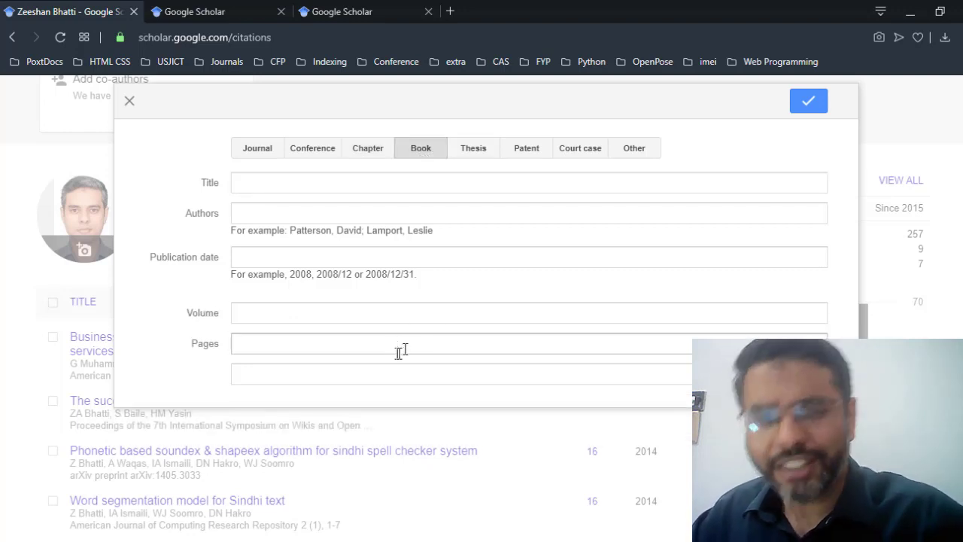
{"action": "left_click", "coordinate": [474, 152]}
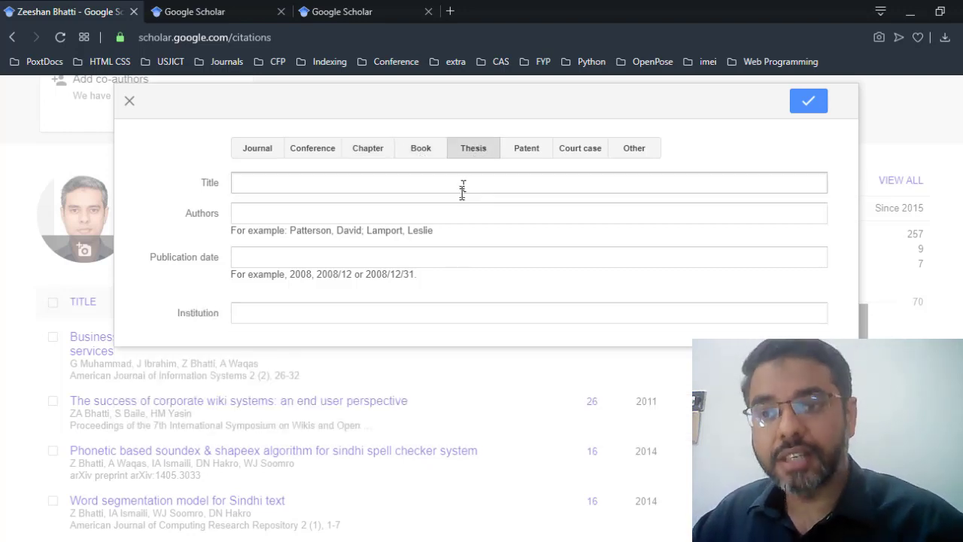
{"action": "left_click", "coordinate": [517, 152]}
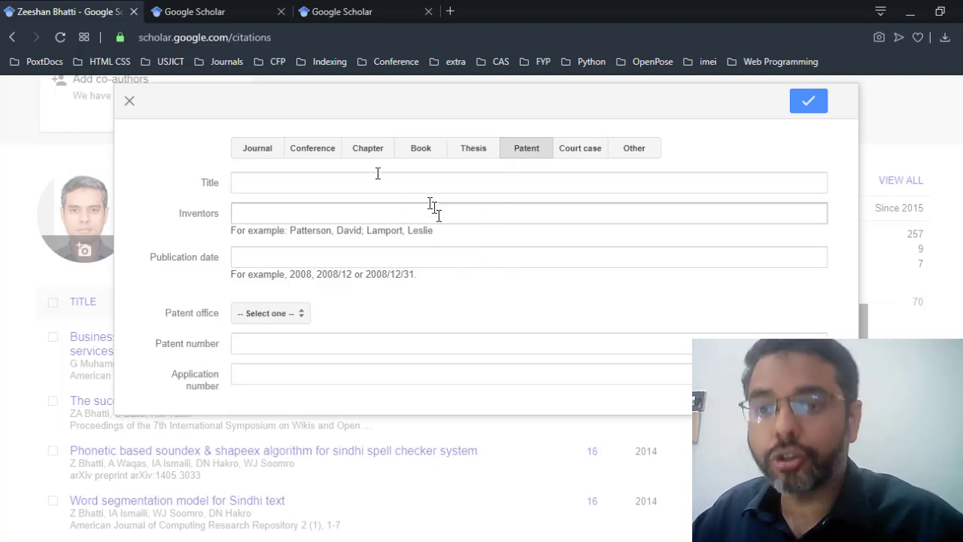
{"action": "left_click", "coordinate": [259, 152]}
{"action": "left_click", "coordinate": [302, 155]}
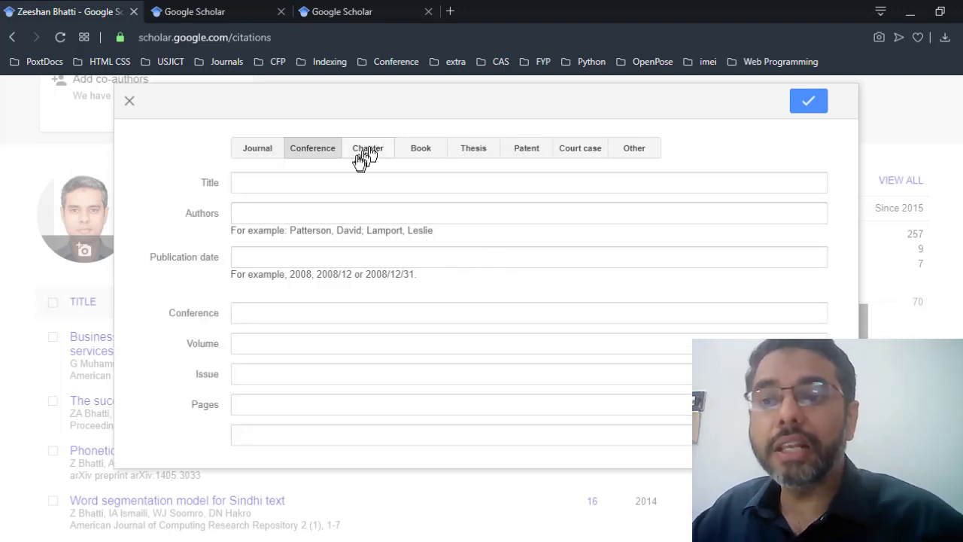
{"action": "left_click", "coordinate": [365, 151]}
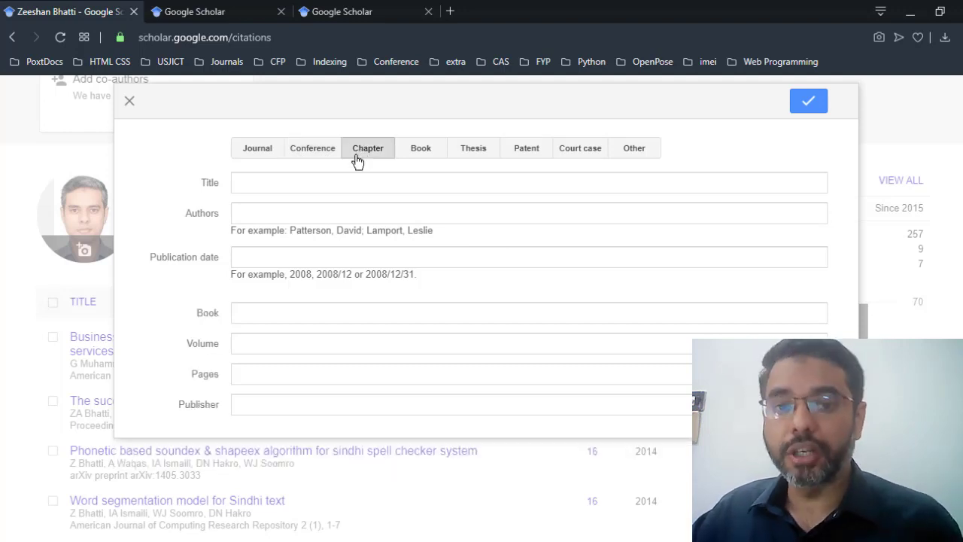
{"action": "left_click", "coordinate": [305, 153]}
{"action": "left_click", "coordinate": [267, 157]}
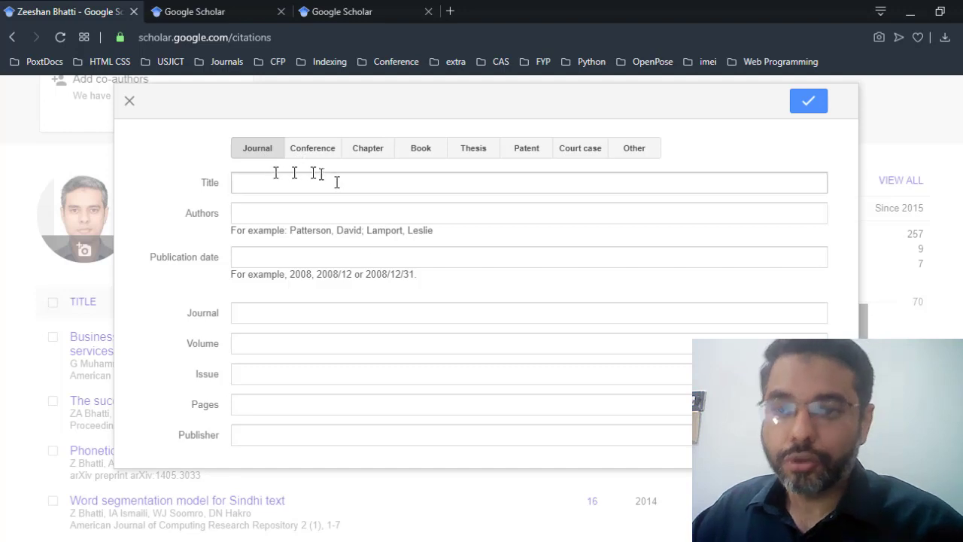
{"action": "left_click", "coordinate": [129, 101]}
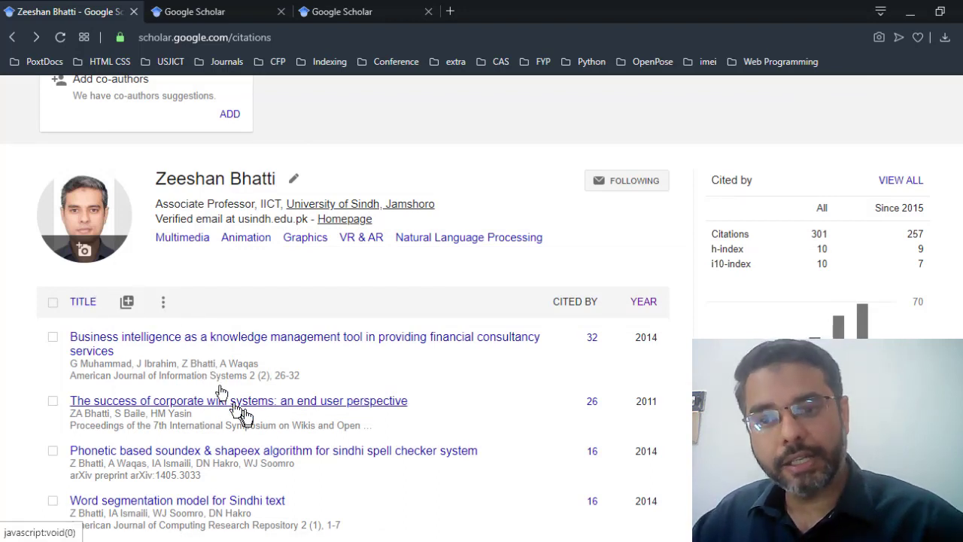
{"action": "scroll", "coordinate": [348, 364], "scroll_direction": "up", "scroll_amount": 1}
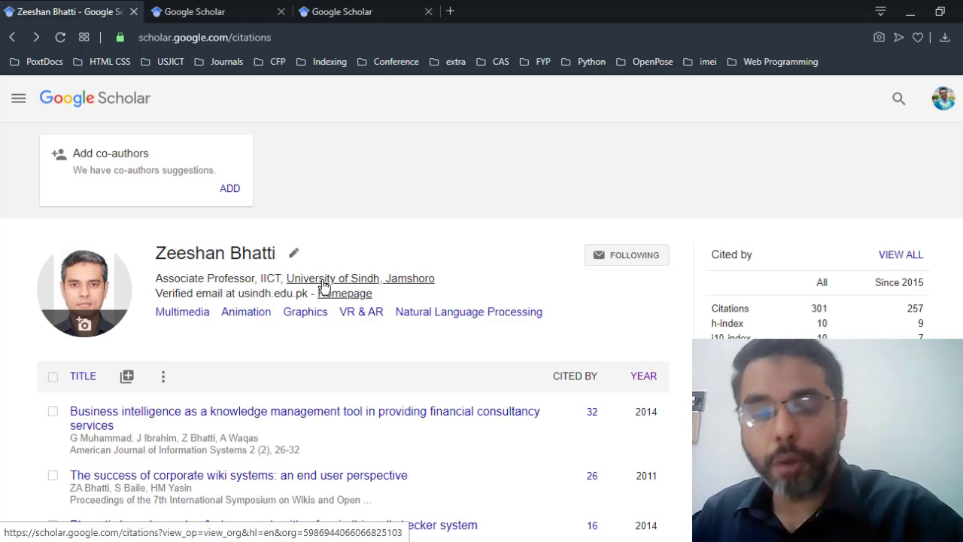
Step: List all University of Sindh, Jamshoro profiles and scroll through the researchers
{"action": "left_click", "coordinate": [329, 282]}
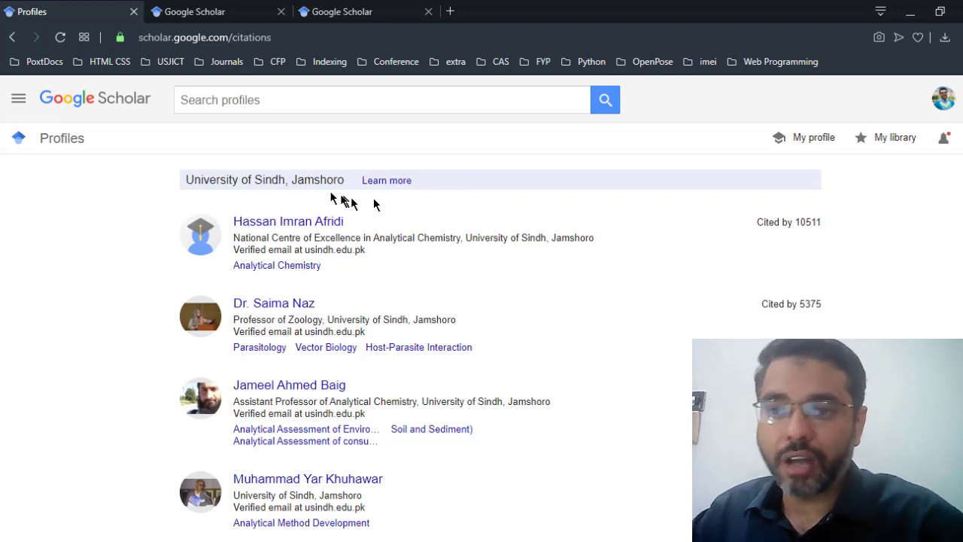
{"action": "left_click_drag", "start_coordinate": [200, 180], "coordinate": [345, 182]}
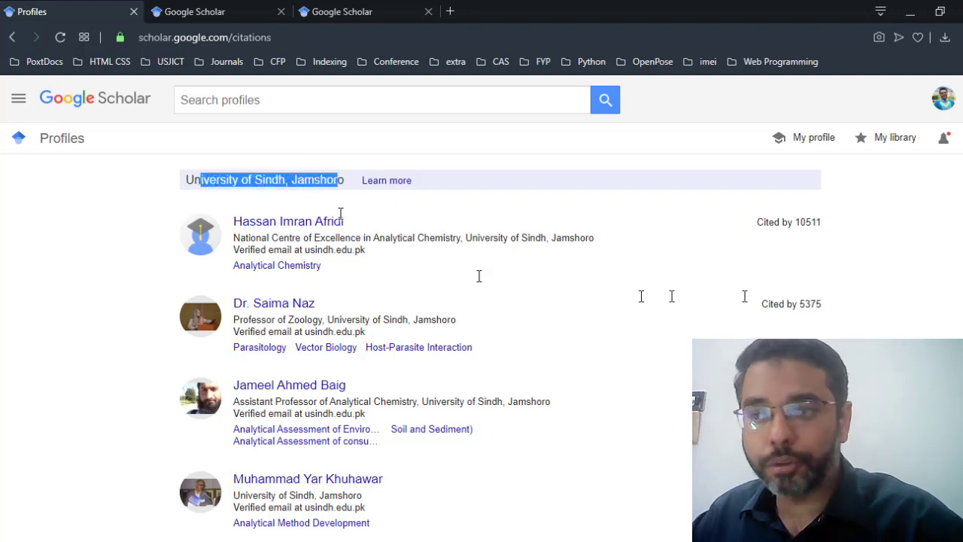
{"action": "scroll", "coordinate": [856, 309], "scroll_direction": "down", "scroll_amount": 5}
{"action": "scroll", "coordinate": [857, 316], "scroll_direction": "down", "scroll_amount": 2}
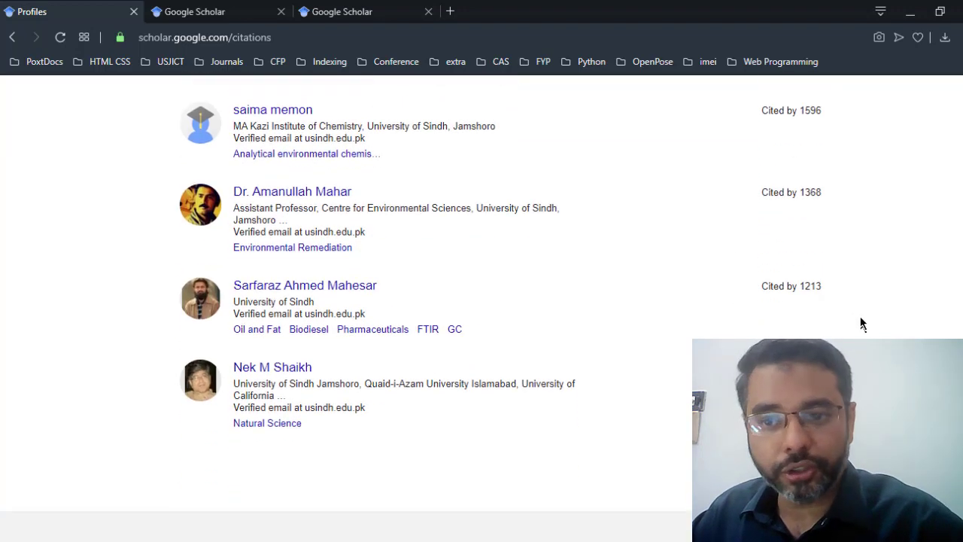
{"action": "scroll", "coordinate": [675, 415], "scroll_direction": "up", "scroll_amount": 4}
{"action": "scroll", "coordinate": [683, 422], "scroll_direction": "down", "scroll_amount": 4}
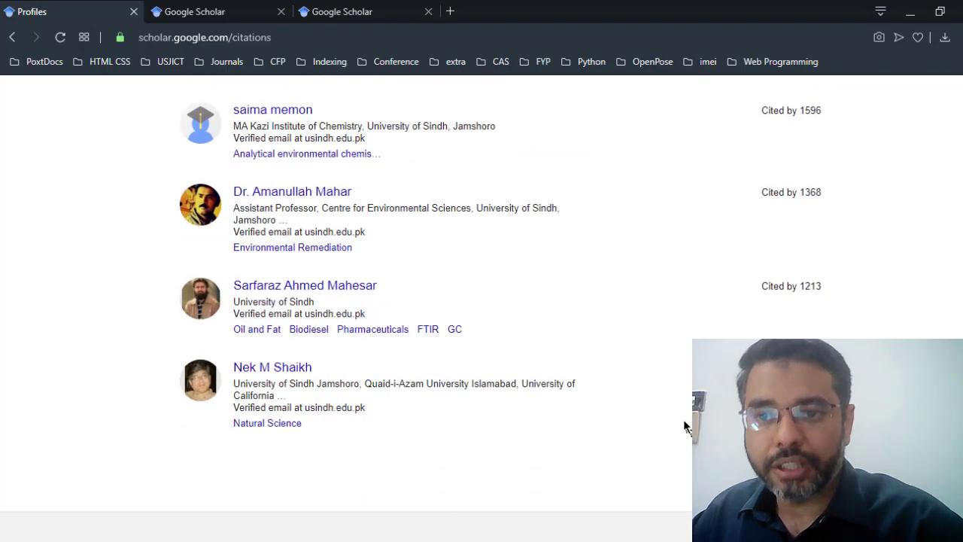
{"action": "scroll", "coordinate": [519, 361], "scroll_direction": "up", "scroll_amount": 8}
{"action": "scroll", "coordinate": [518, 361], "scroll_direction": "down", "scroll_amount": 1}
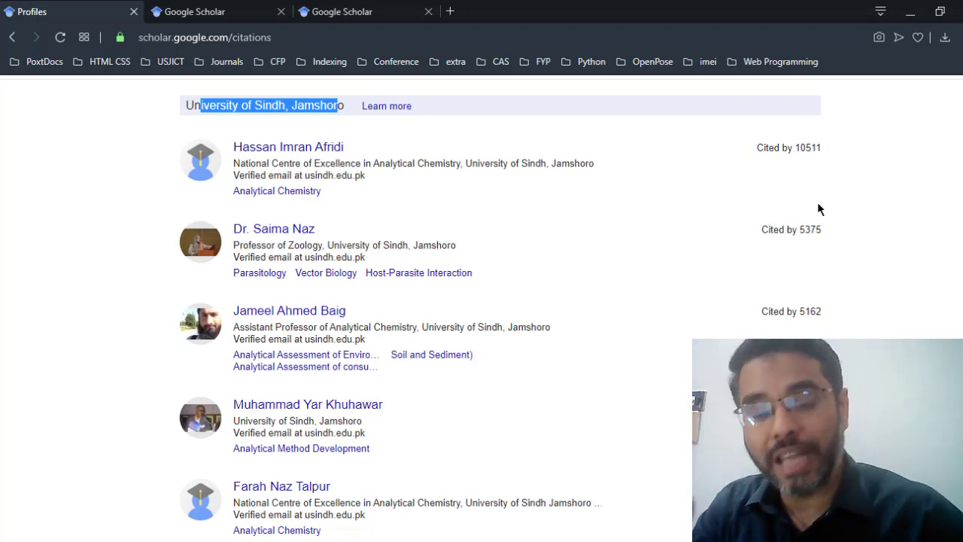
{"action": "scroll", "coordinate": [639, 211], "scroll_direction": "up", "scroll_amount": 2}
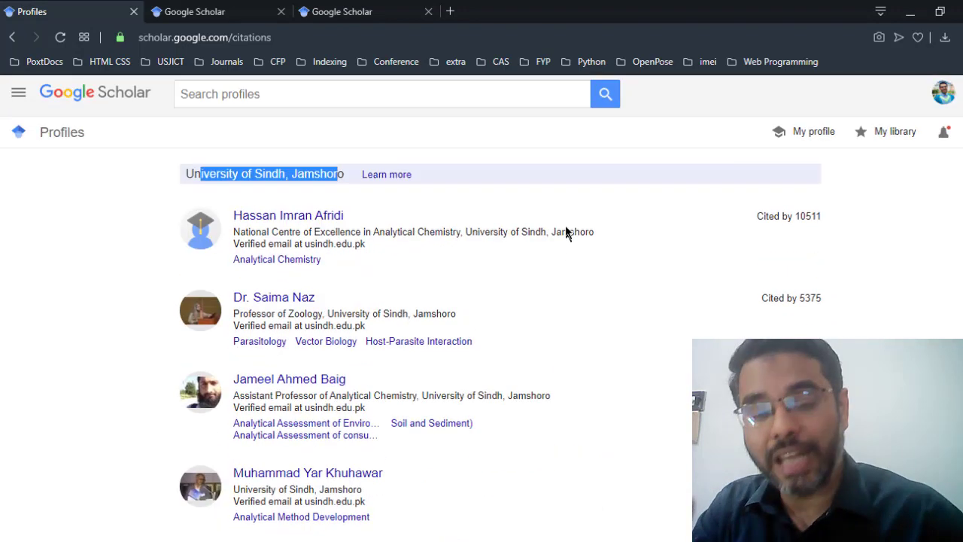
{"action": "left_click", "coordinate": [267, 132]}
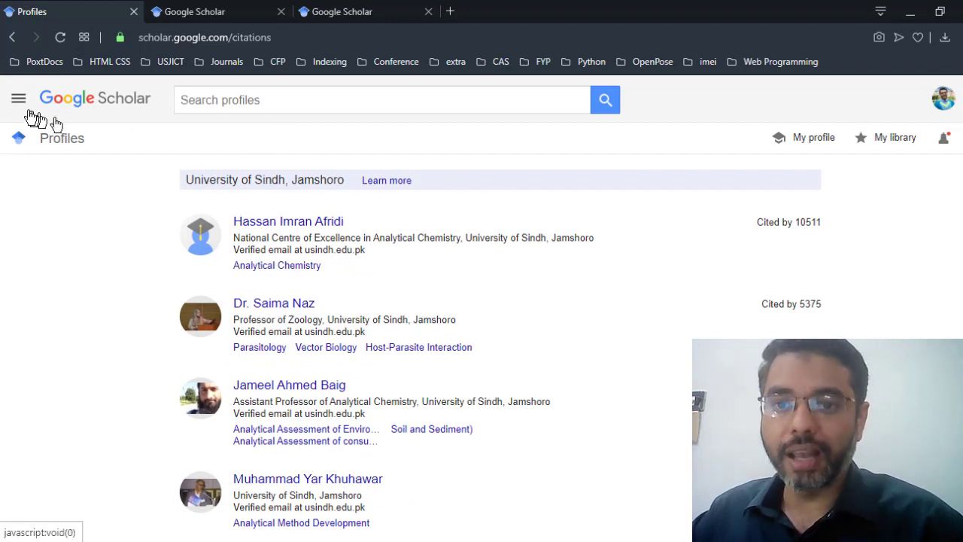
Step: Search profiles for COMSATS University Islamabad, browse them, then go back to the Sindh list
{"action": "left_click", "coordinate": [264, 98]}
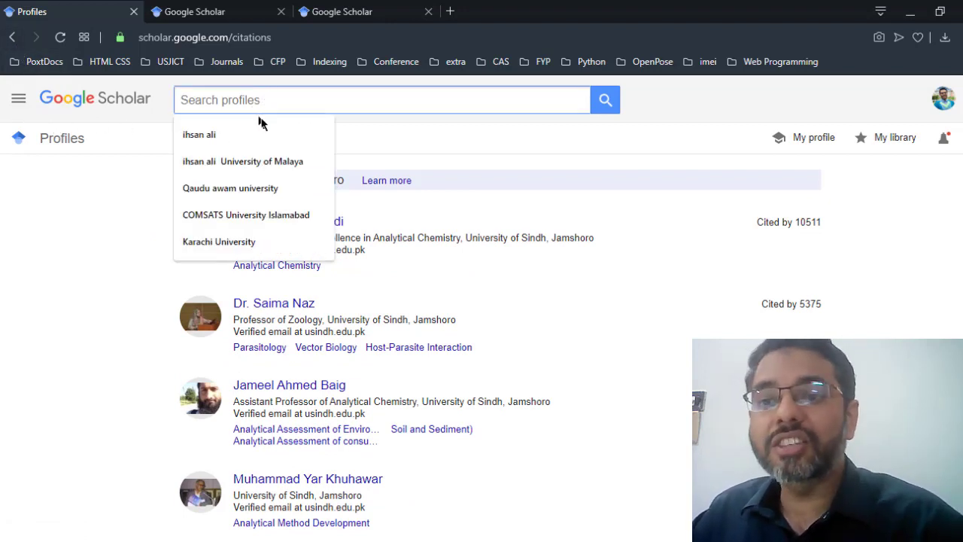
{"action": "left_click", "coordinate": [277, 214]}
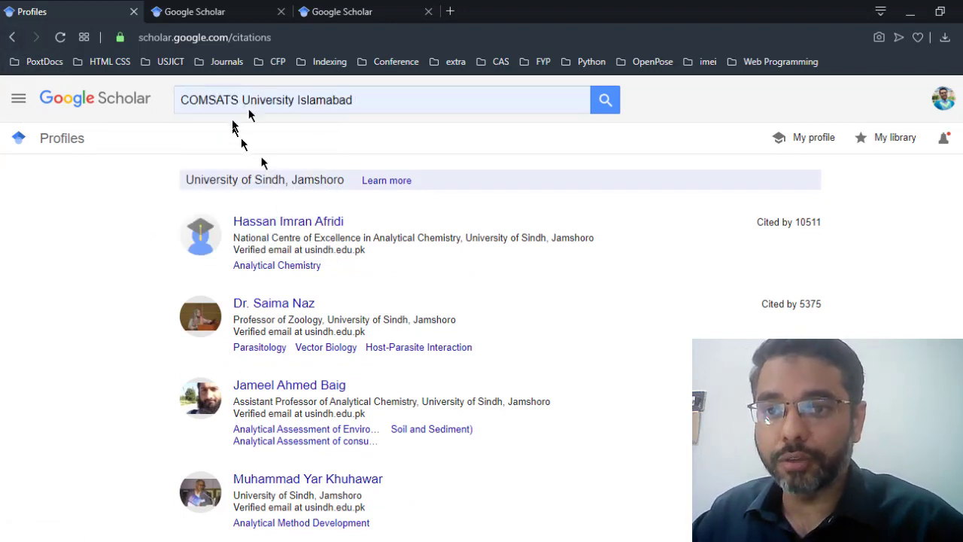
{"action": "left_click", "coordinate": [605, 103]}
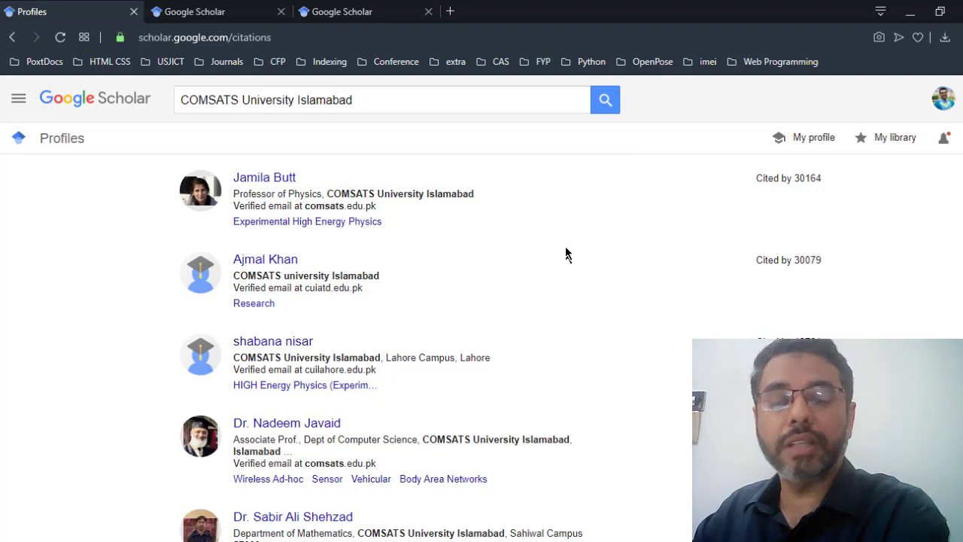
{"action": "scroll", "coordinate": [561, 272], "scroll_direction": "down", "scroll_amount": 2}
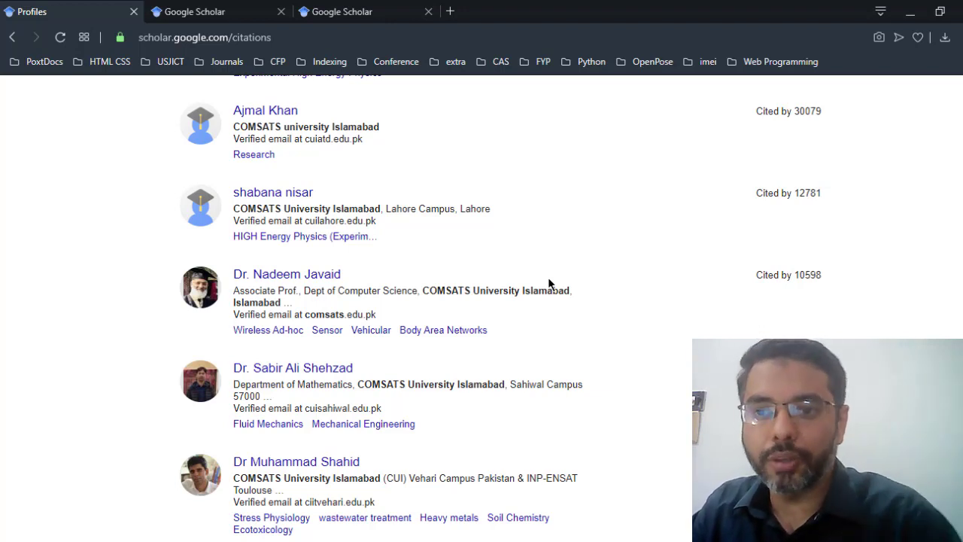
{"action": "left_click", "coordinate": [10, 39]}
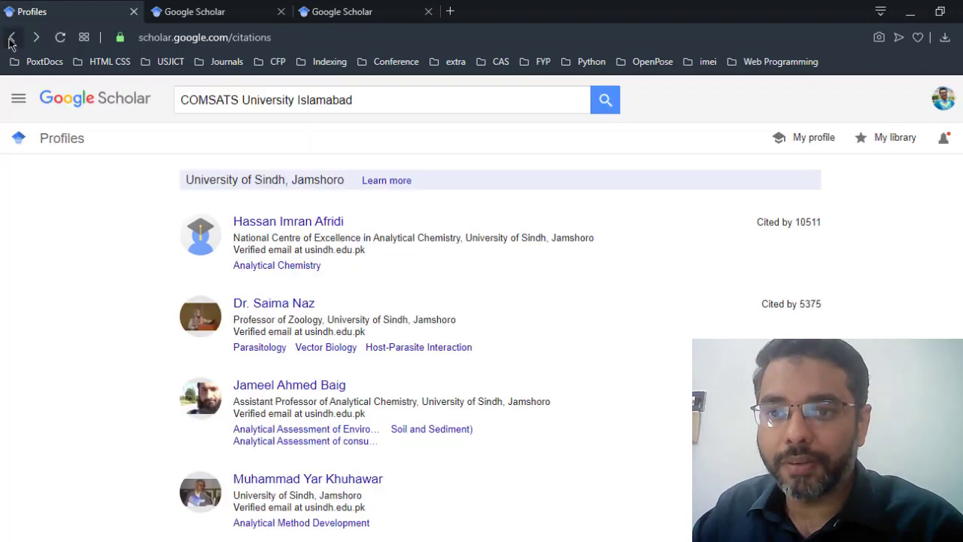
{"action": "left_click", "coordinate": [10, 39]}
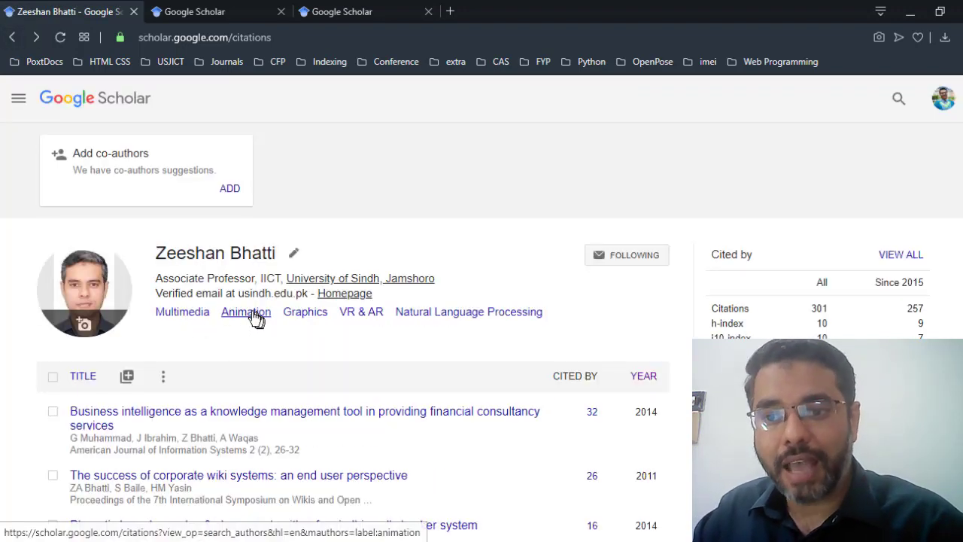
{"action": "left_click", "coordinate": [361, 316]}
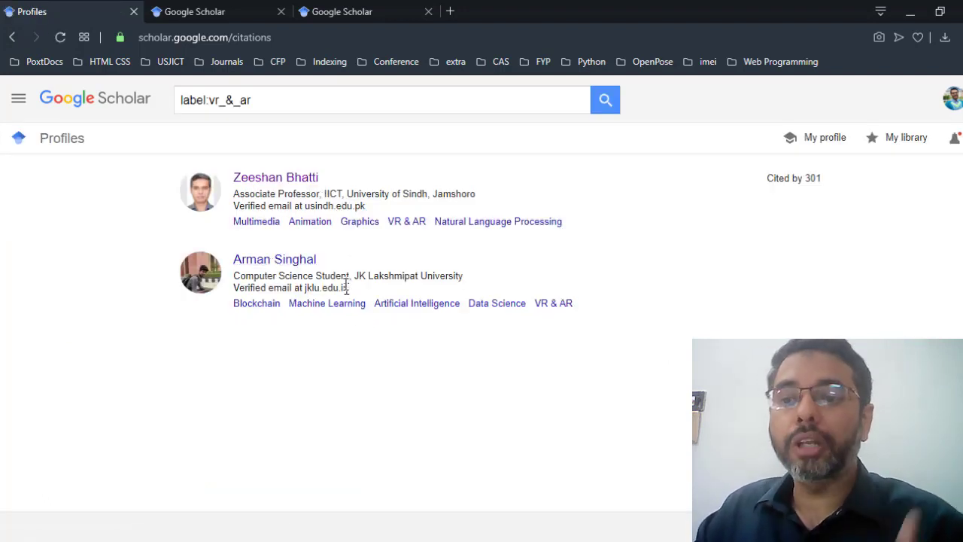
{"action": "left_click", "coordinate": [12, 37]}
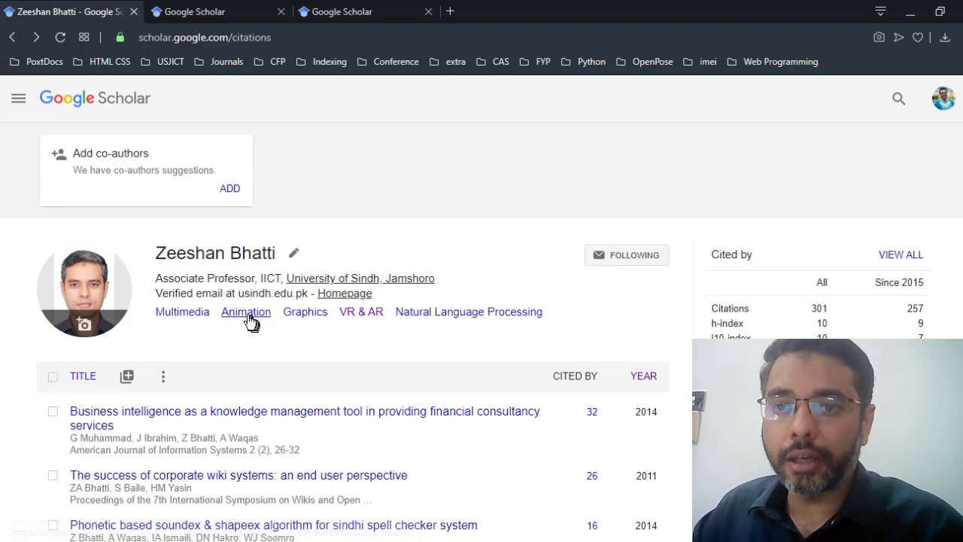
{"action": "left_click", "coordinate": [242, 318]}
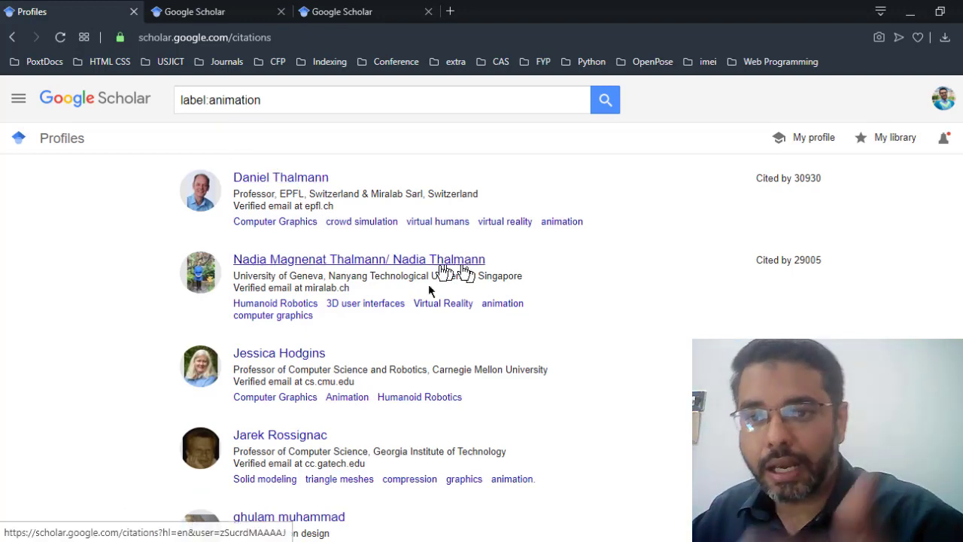
{"action": "scroll", "coordinate": [604, 389], "scroll_direction": "down", "scroll_amount": 2}
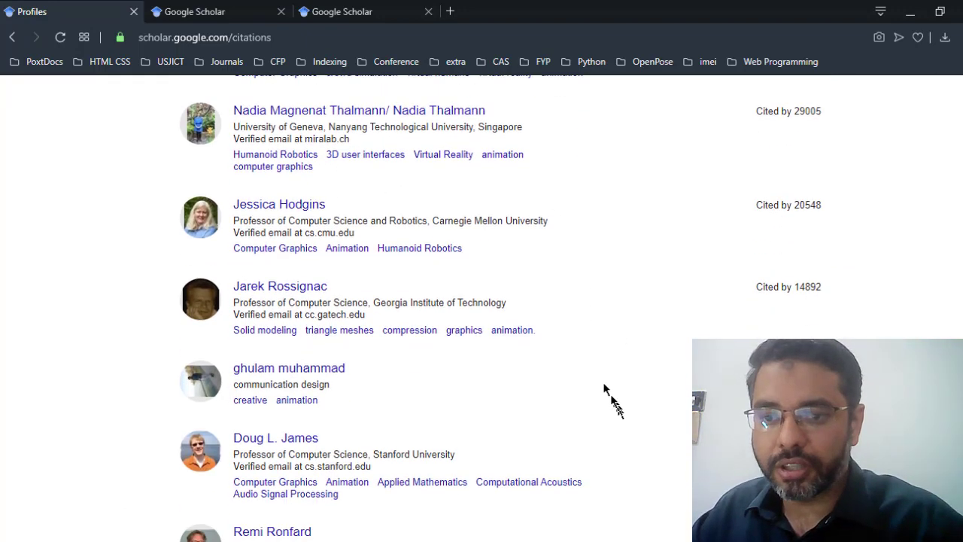
{"action": "scroll", "coordinate": [604, 389], "scroll_direction": "down", "scroll_amount": 5}
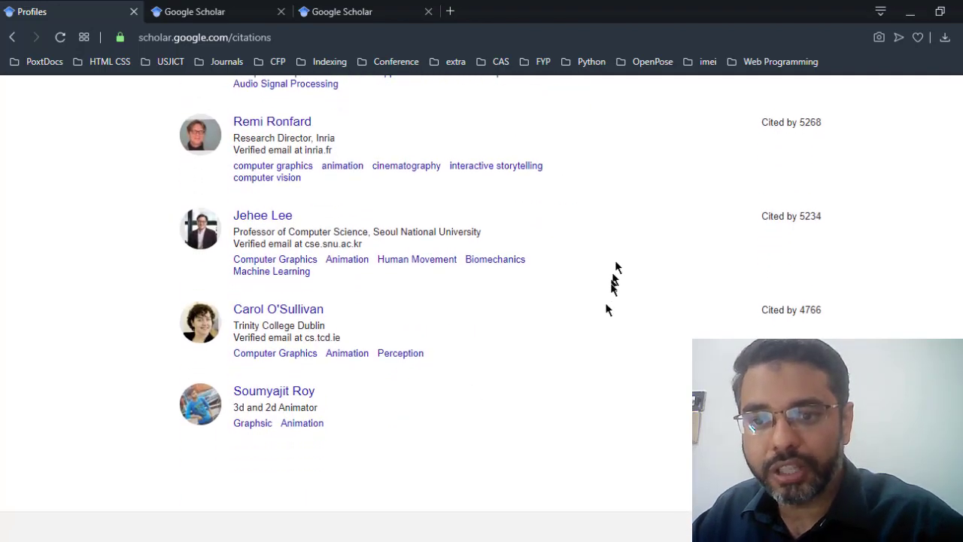
{"action": "scroll", "coordinate": [403, 436], "scroll_direction": "up", "scroll_amount": 4}
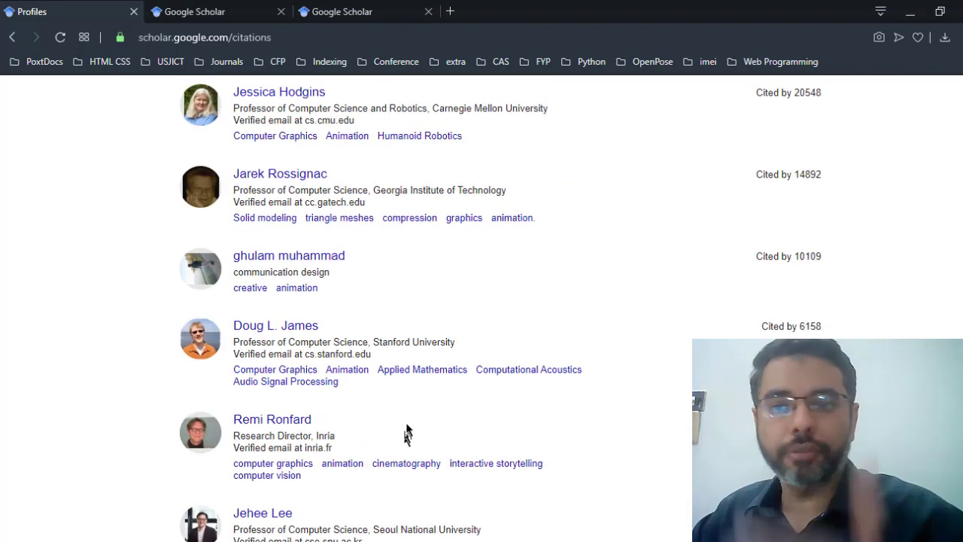
{"action": "scroll", "coordinate": [407, 432], "scroll_direction": "up", "scroll_amount": 2}
{"action": "scroll", "coordinate": [454, 387], "scroll_direction": "up", "scroll_amount": 2}
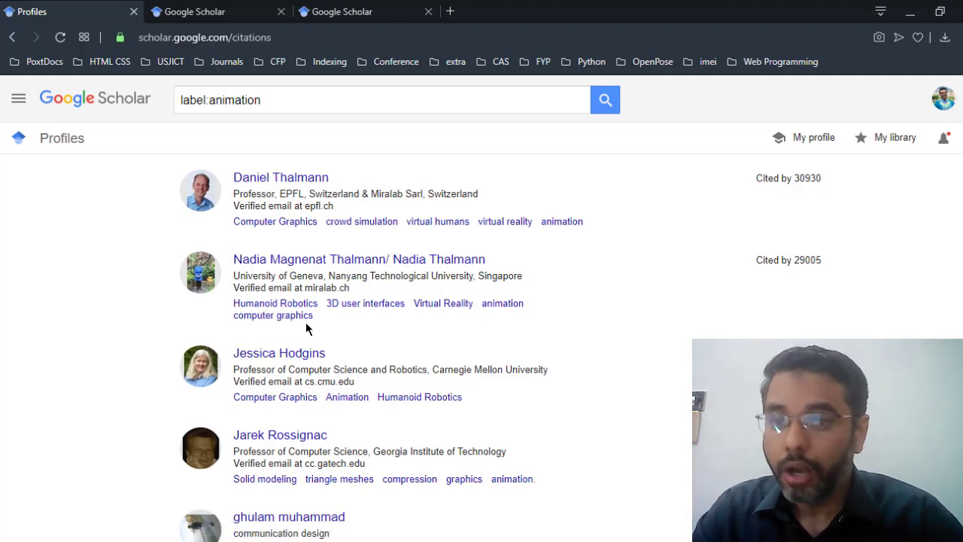
Step: Open the most-cited animation researcher's profile and sort her articles by year
{"action": "left_click", "coordinate": [316, 181]}
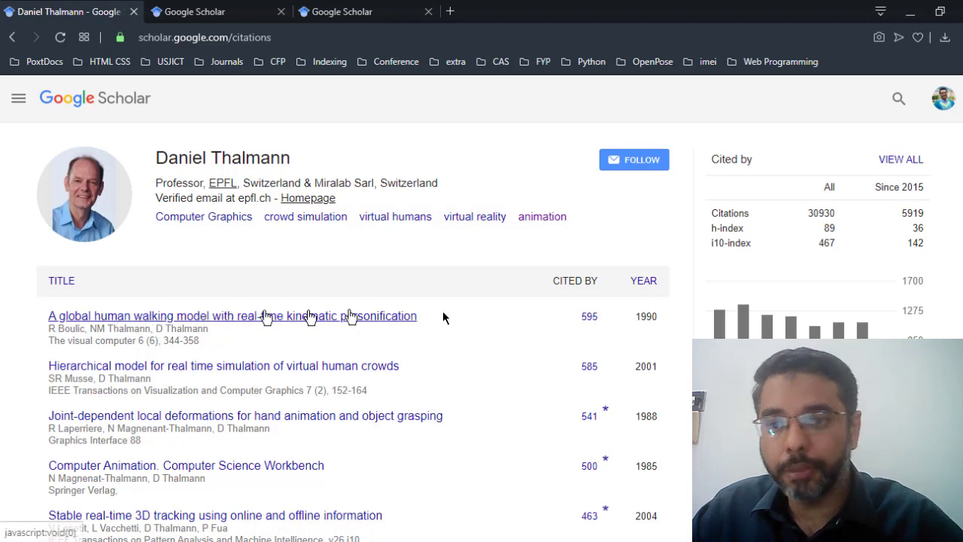
{"action": "left_click", "coordinate": [650, 281]}
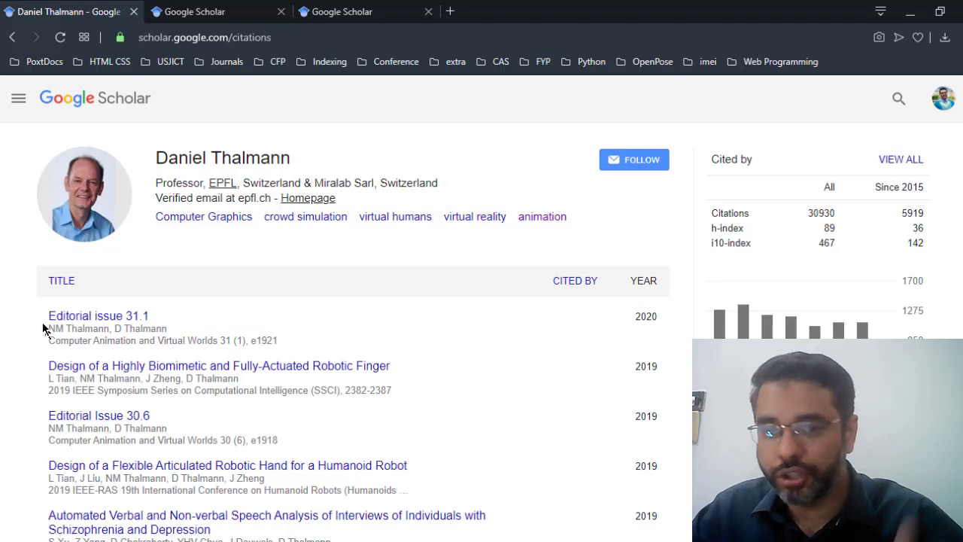
{"action": "scroll", "coordinate": [48, 369], "scroll_direction": "down", "scroll_amount": 2}
{"action": "scroll", "coordinate": [47, 369], "scroll_direction": "down", "scroll_amount": 1}
{"action": "scroll", "coordinate": [11, 376], "scroll_direction": "up", "scroll_amount": 2}
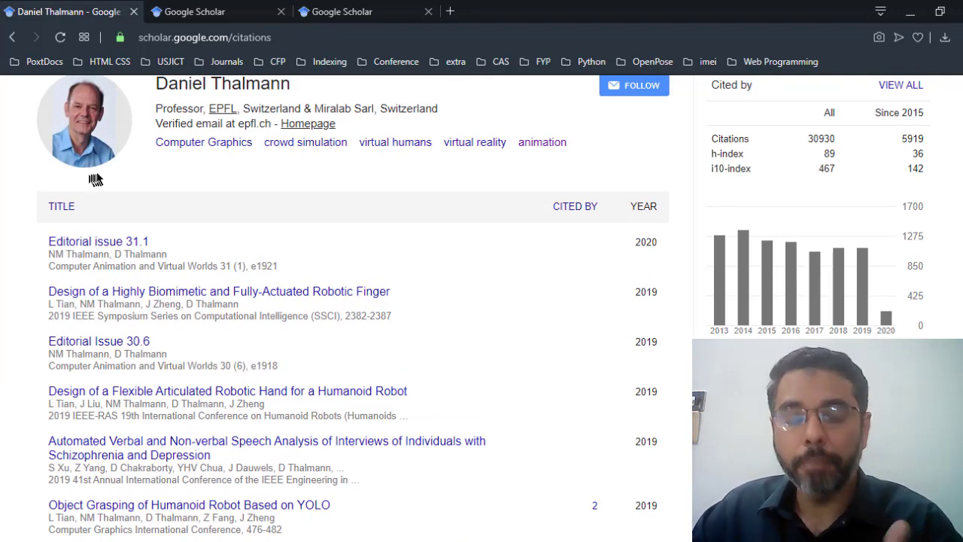
Step: List all researchers labelled Computer Graphics, then return to my own profile
{"action": "scroll", "coordinate": [226, 237], "scroll_direction": "up", "scroll_amount": 1}
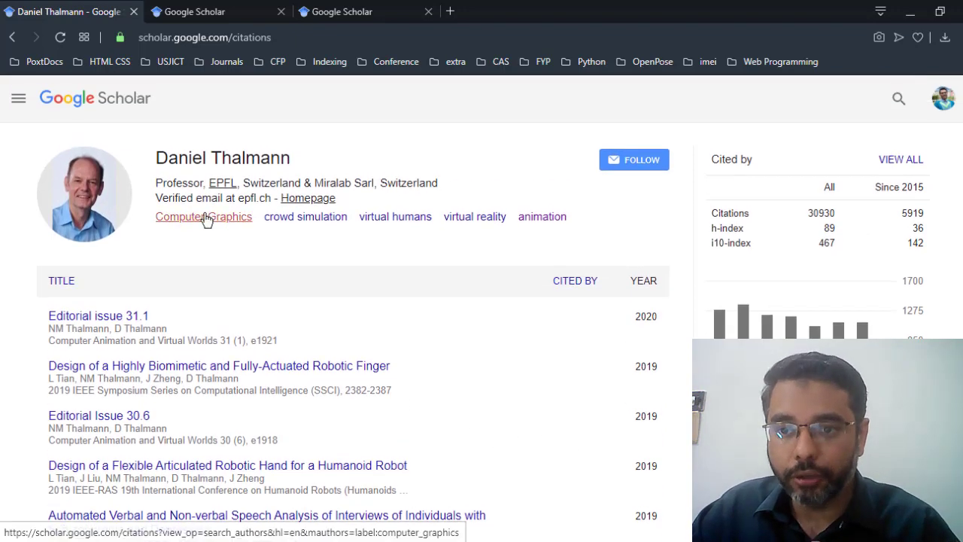
{"action": "left_click", "coordinate": [206, 218]}
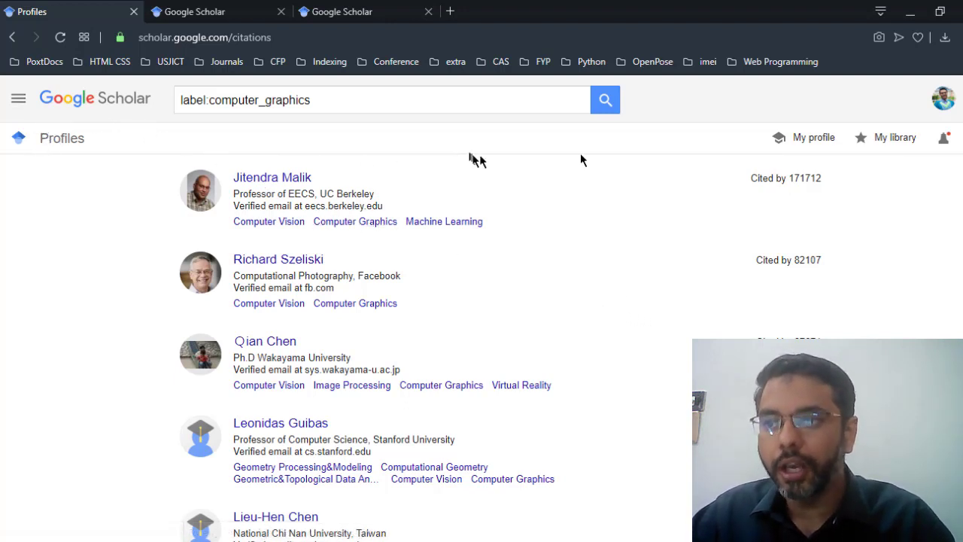
{"action": "left_click", "coordinate": [792, 138]}
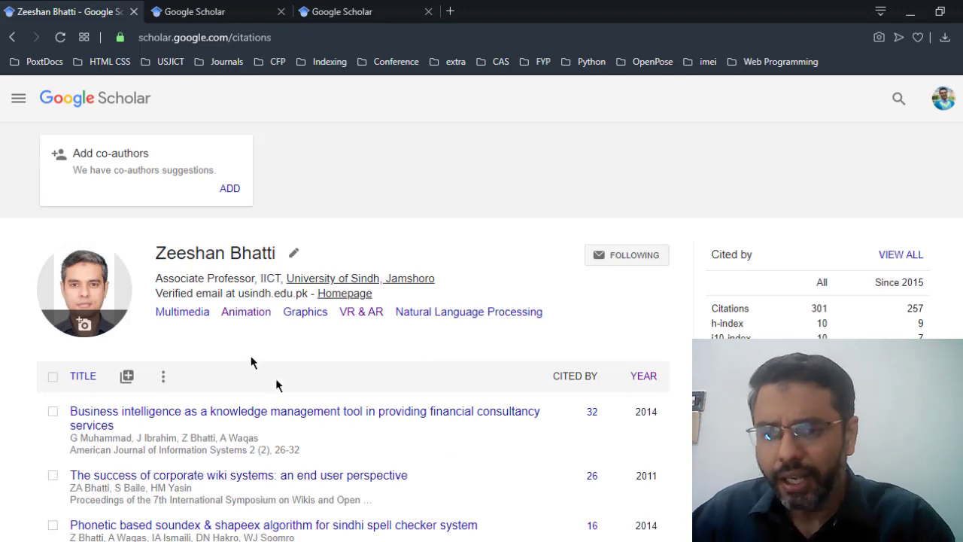
Step: Scroll through my profile and open the navigation menu of Scholar sections
{"action": "scroll", "coordinate": [248, 344], "scroll_direction": "down", "scroll_amount": 2}
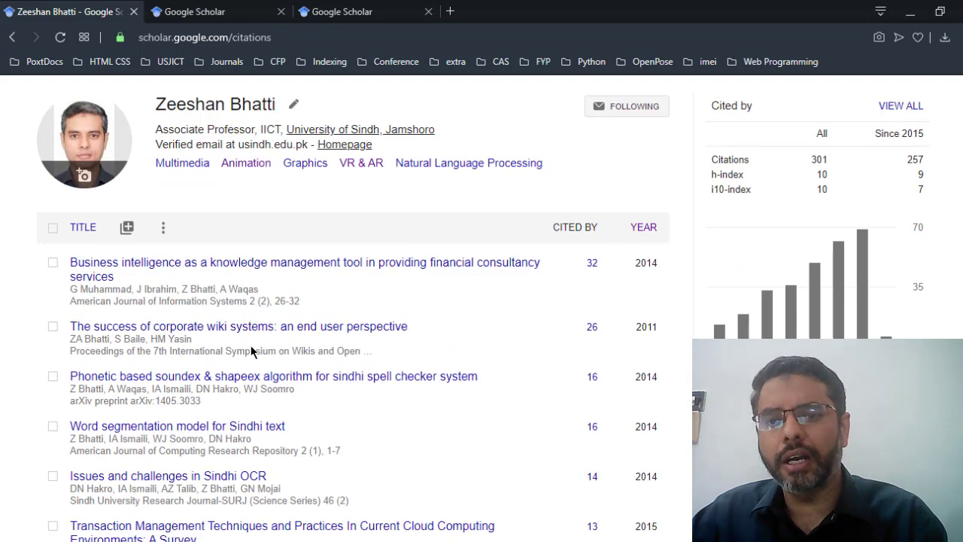
{"action": "scroll", "coordinate": [256, 369], "scroll_direction": "up", "scroll_amount": 1}
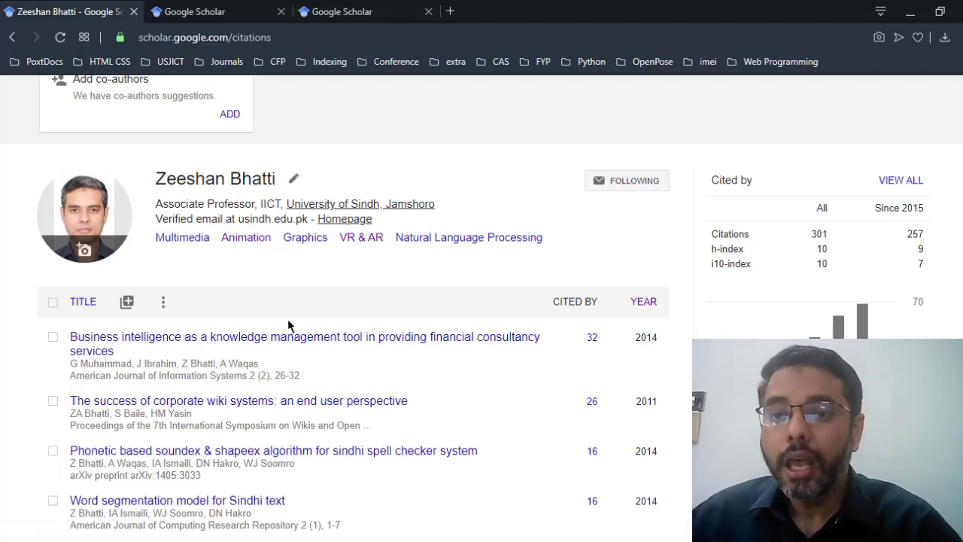
{"action": "scroll", "coordinate": [344, 309], "scroll_direction": "up", "scroll_amount": 1}
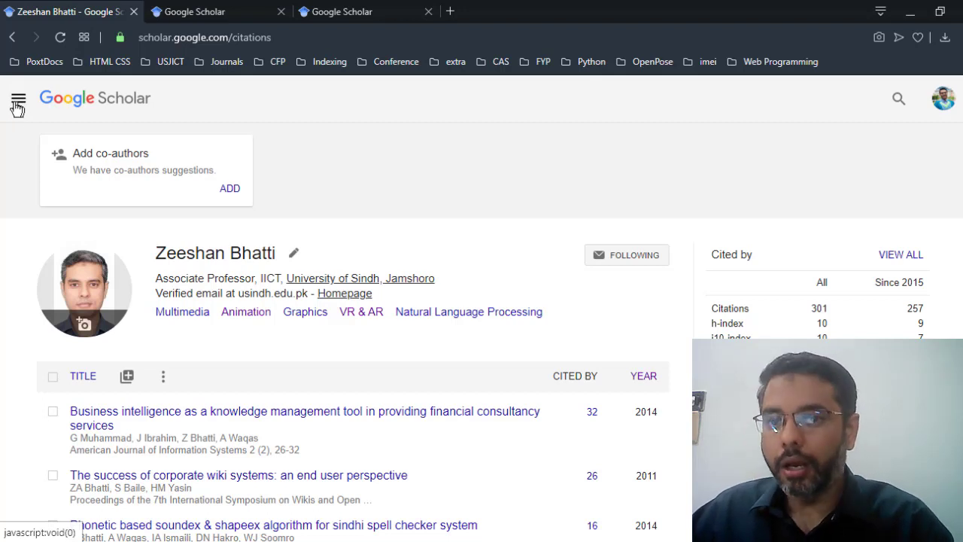
{"action": "left_click", "coordinate": [19, 100]}
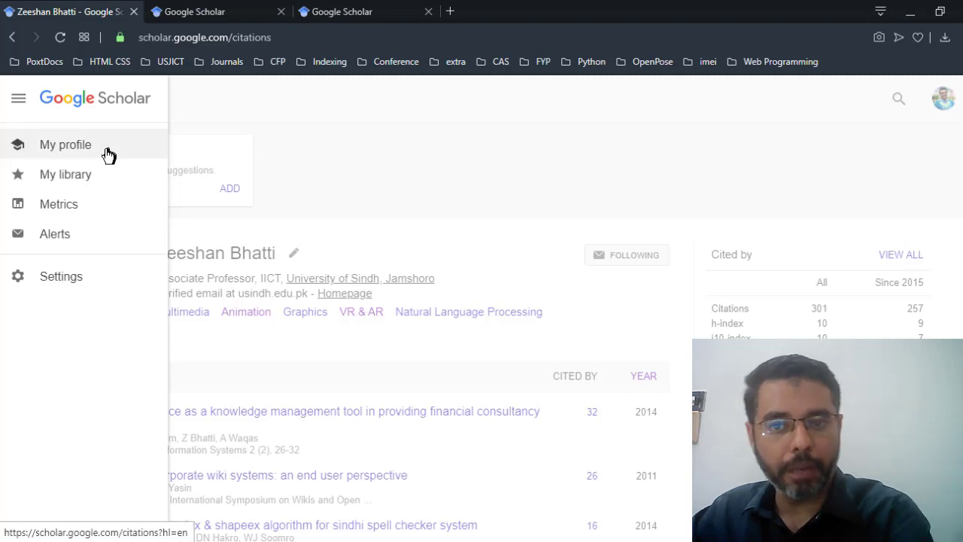
Step: Open the Alerts page and scroll through the existing email alerts
{"action": "left_click", "coordinate": [70, 239]}
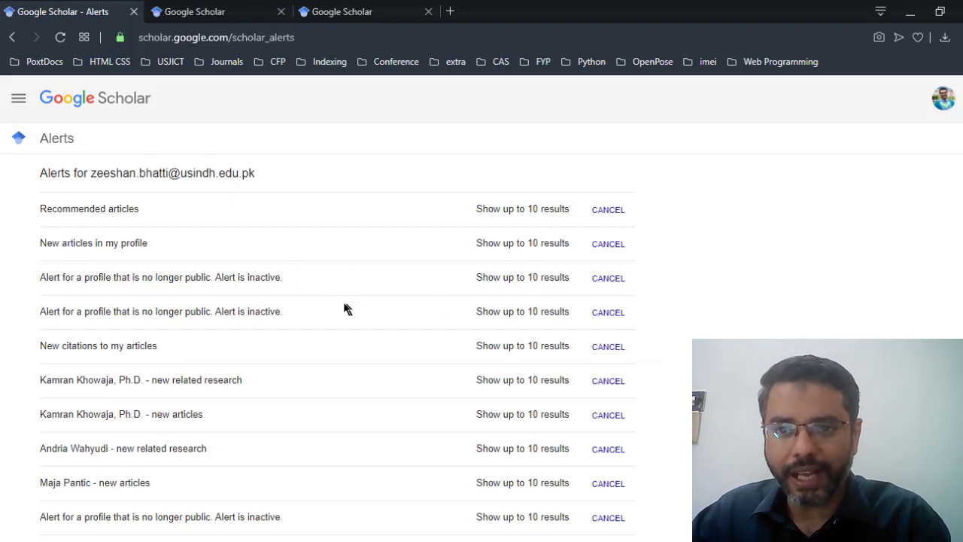
{"action": "scroll", "coordinate": [135, 207], "scroll_direction": "down", "scroll_amount": 3}
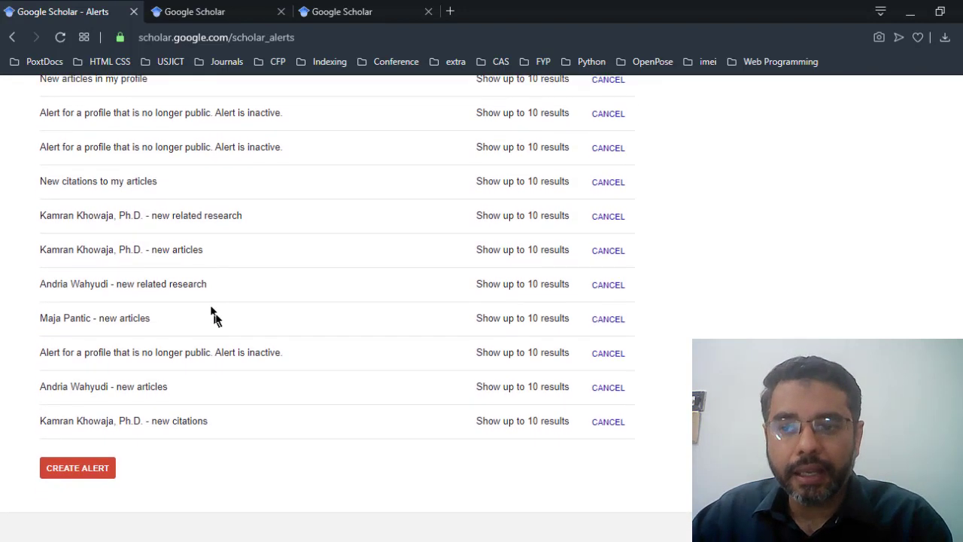
{"action": "scroll", "coordinate": [218, 315], "scroll_direction": "up", "scroll_amount": 1}
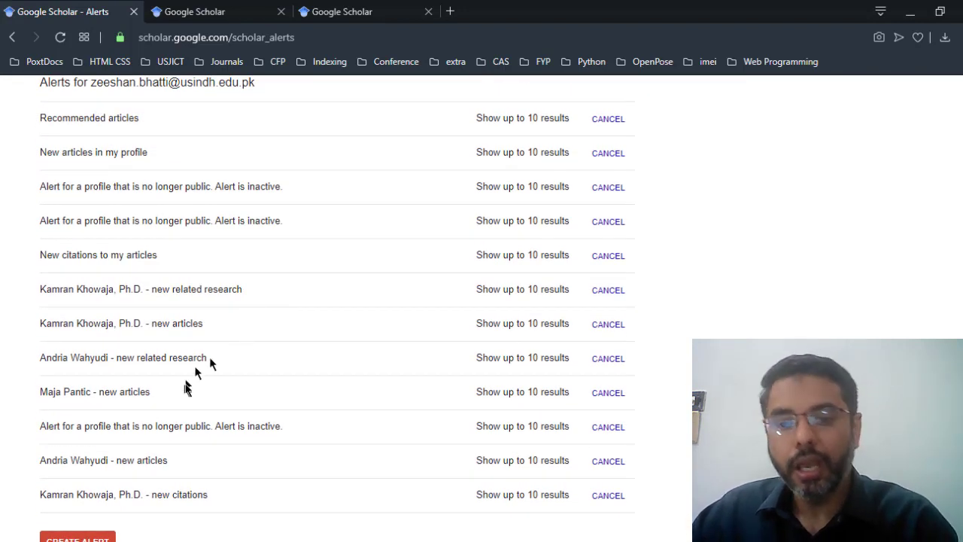
{"action": "scroll", "coordinate": [197, 387], "scroll_direction": "down", "scroll_amount": 1}
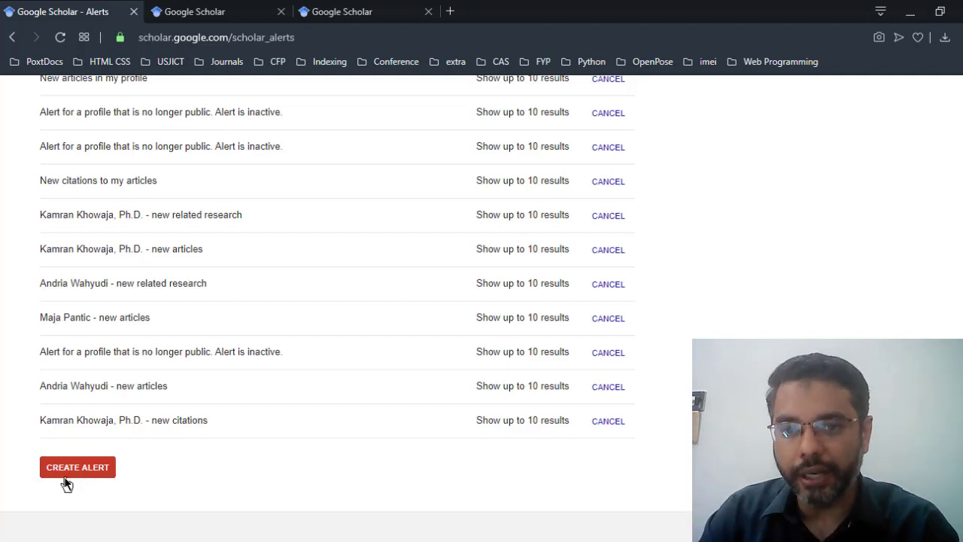
{"action": "scroll", "coordinate": [67, 483], "scroll_direction": "up", "scroll_amount": 3}
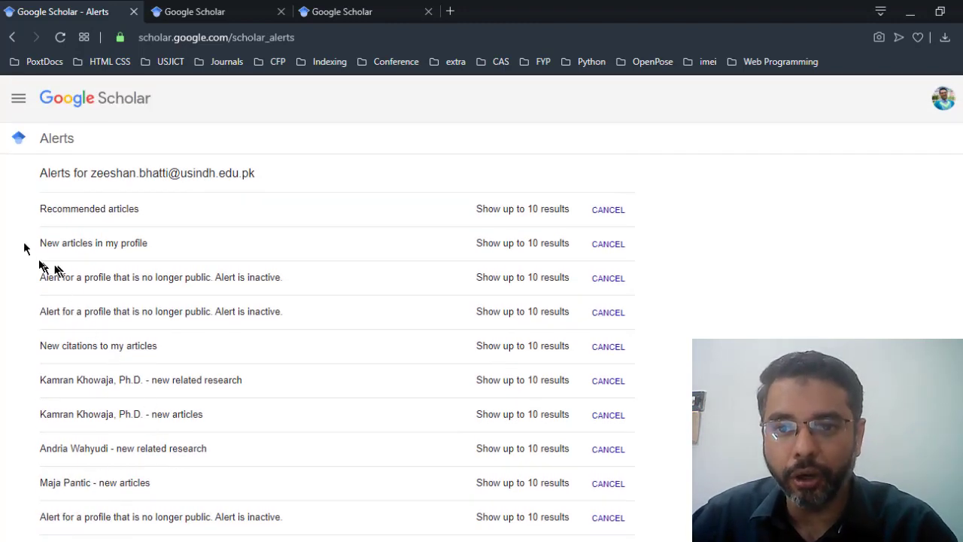
{"action": "left_click_drag", "start_coordinate": [30, 244], "coordinate": [193, 261]}
{"action": "left_click", "coordinate": [192, 261]}
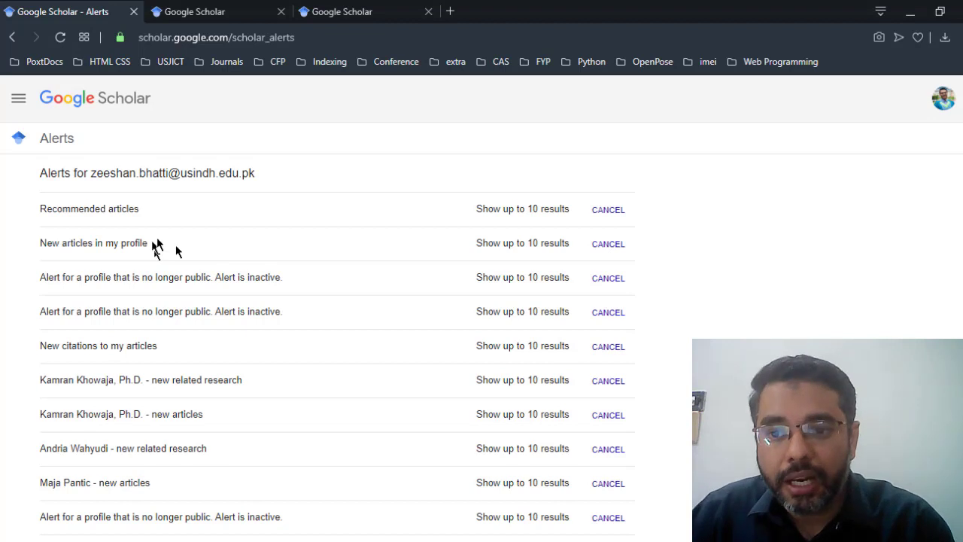
Step: Review the alert entries, such as recommended articles and new citations, each set to 10 results
{"action": "left_click_drag", "start_coordinate": [28, 359], "coordinate": [45, 348]}
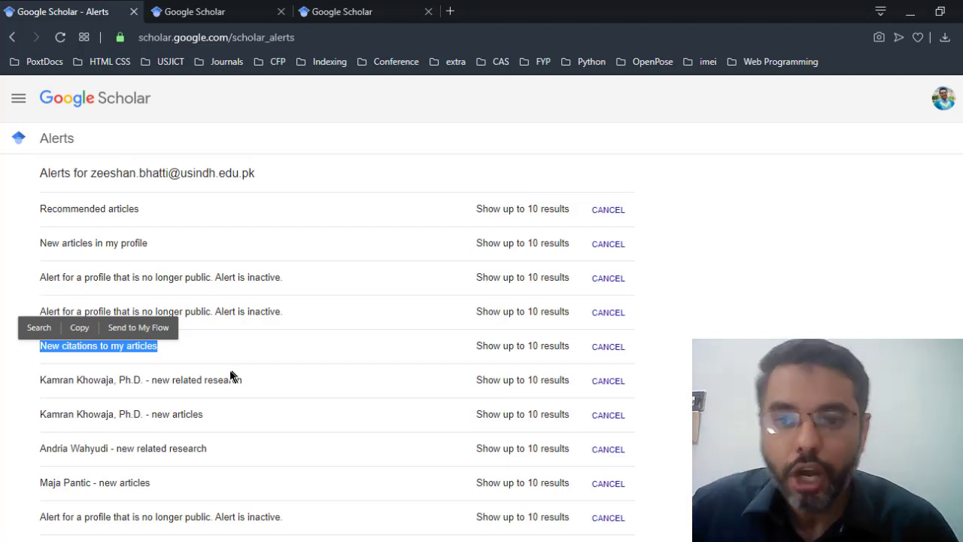
{"action": "scroll", "coordinate": [232, 376], "scroll_direction": "down", "scroll_amount": 1}
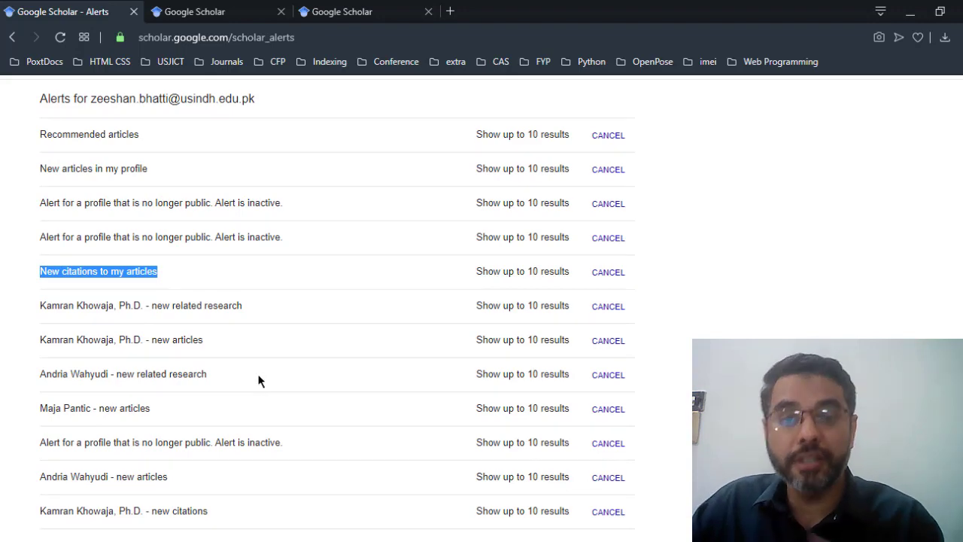
{"action": "scroll", "coordinate": [239, 366], "scroll_direction": "down", "scroll_amount": 1}
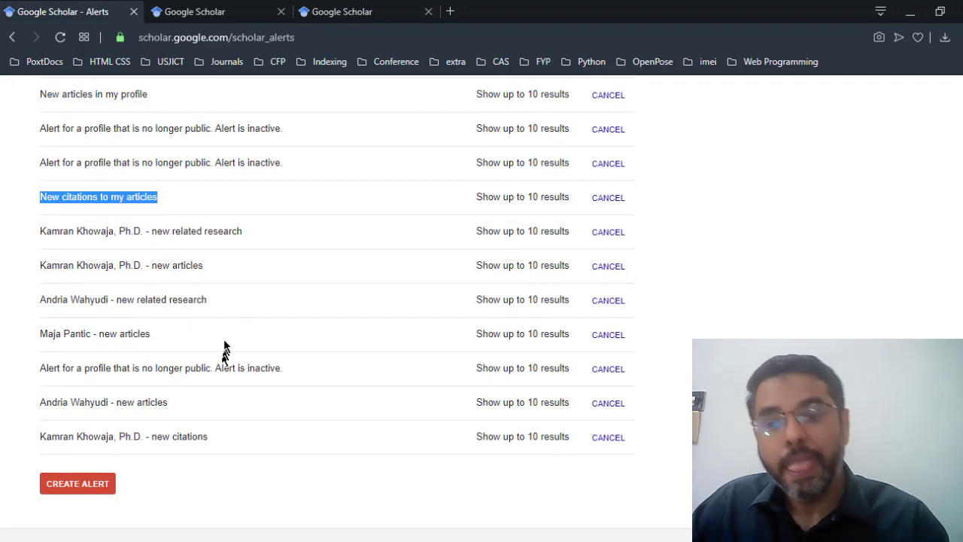
{"action": "left_click_drag", "start_coordinate": [38, 230], "coordinate": [251, 243]}
{"action": "scroll", "coordinate": [223, 231], "scroll_direction": "up", "scroll_amount": 1}
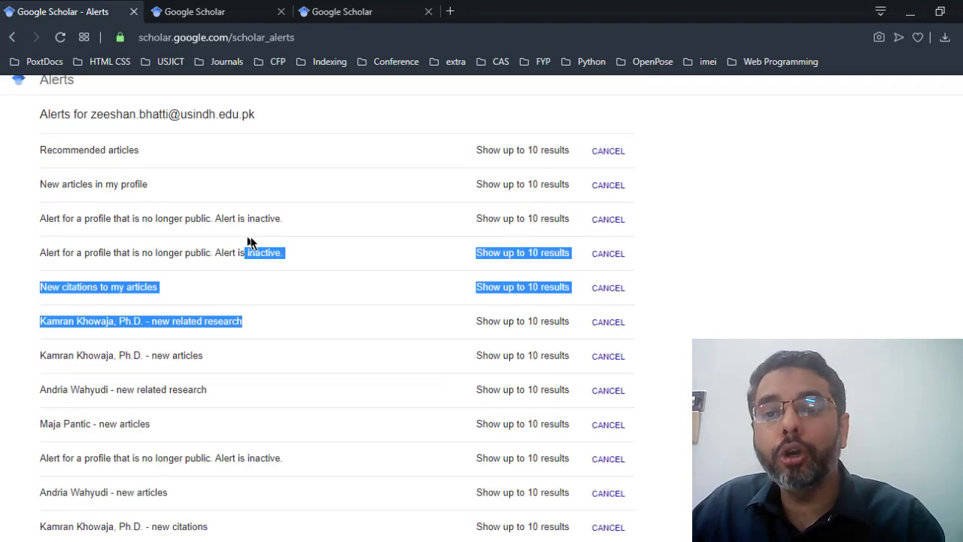
{"action": "left_click", "coordinate": [240, 307]}
{"action": "scroll", "coordinate": [147, 445], "scroll_direction": "down", "scroll_amount": 1}
{"action": "scroll", "coordinate": [147, 445], "scroll_direction": "down", "scroll_amount": 1}
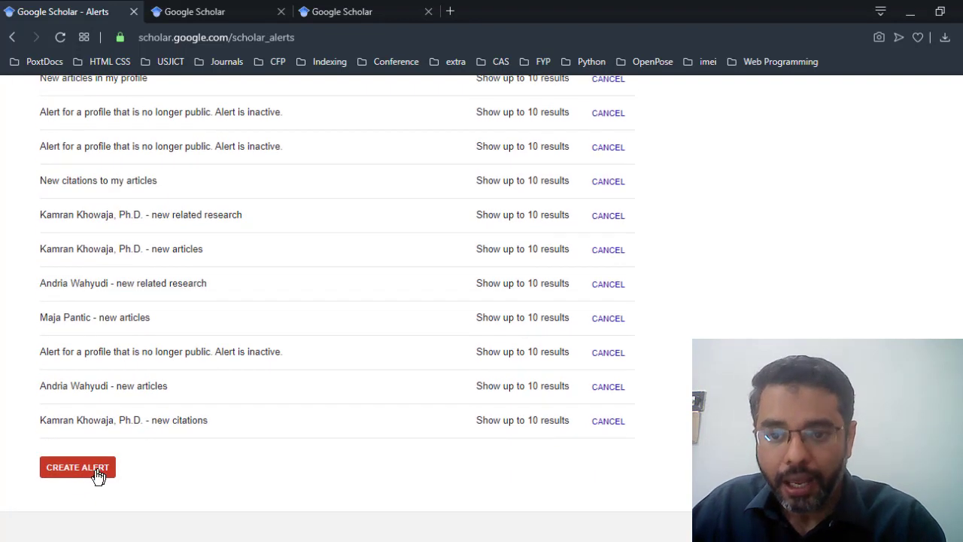
Step: Start a new alert with the query 'Virtual Reality', correcting its spelling
{"action": "left_click", "coordinate": [99, 474]}
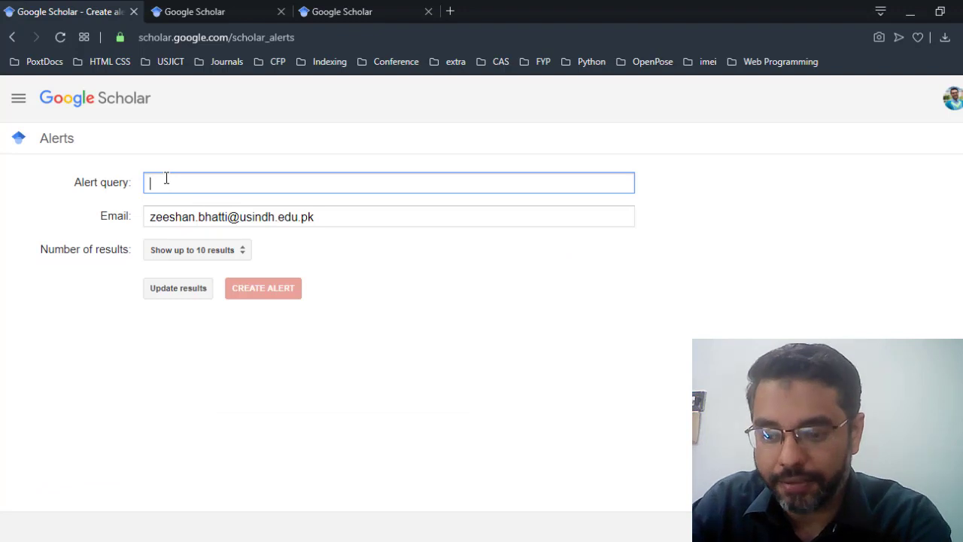
{"action": "type", "text": "Viruala REal"}
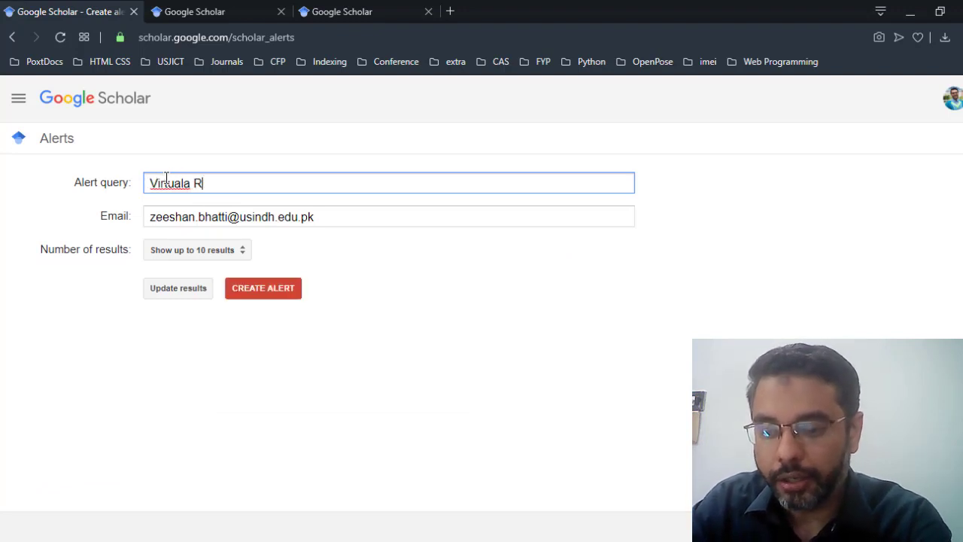
{"action": "type", "text": "ity"}
{"action": "left_click", "coordinate": [166, 182]}
{"action": "type", "text": "t"}
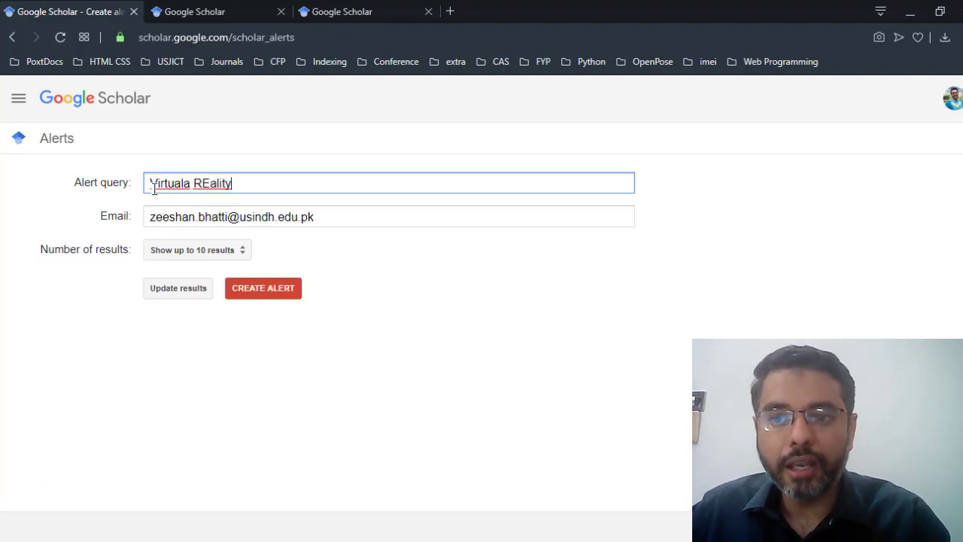
{"action": "right_click", "coordinate": [164, 183]}
{"action": "left_click", "coordinate": [217, 199]}
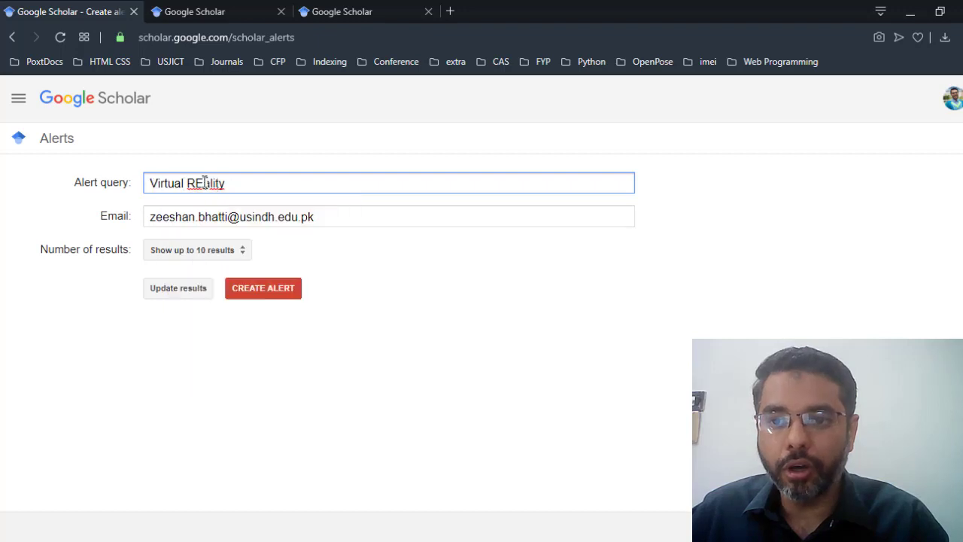
{"action": "right_click", "coordinate": [200, 185]}
{"action": "left_click", "coordinate": [239, 197]}
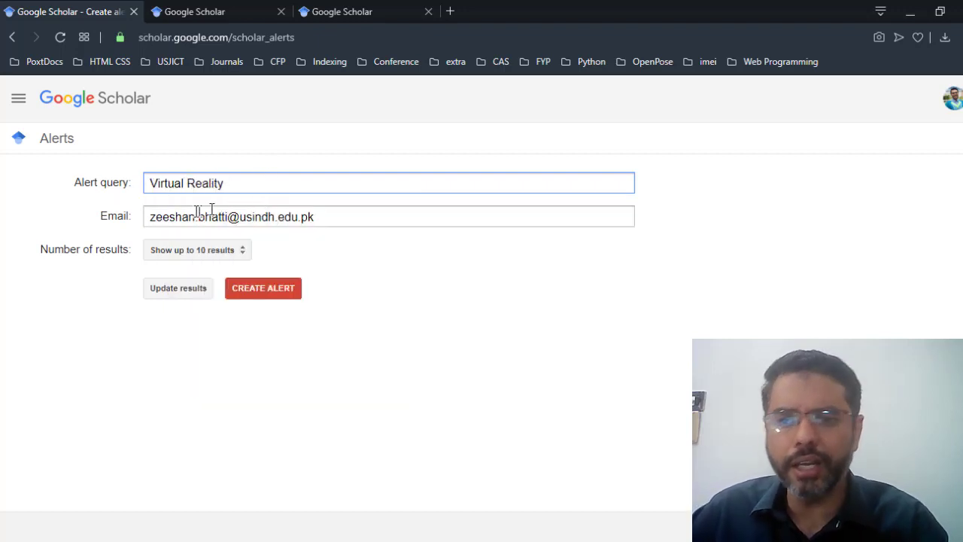
Step: Set the alert to show up to 20 results and create it
{"action": "left_click", "coordinate": [233, 260]}
{"action": "left_click", "coordinate": [232, 269]}
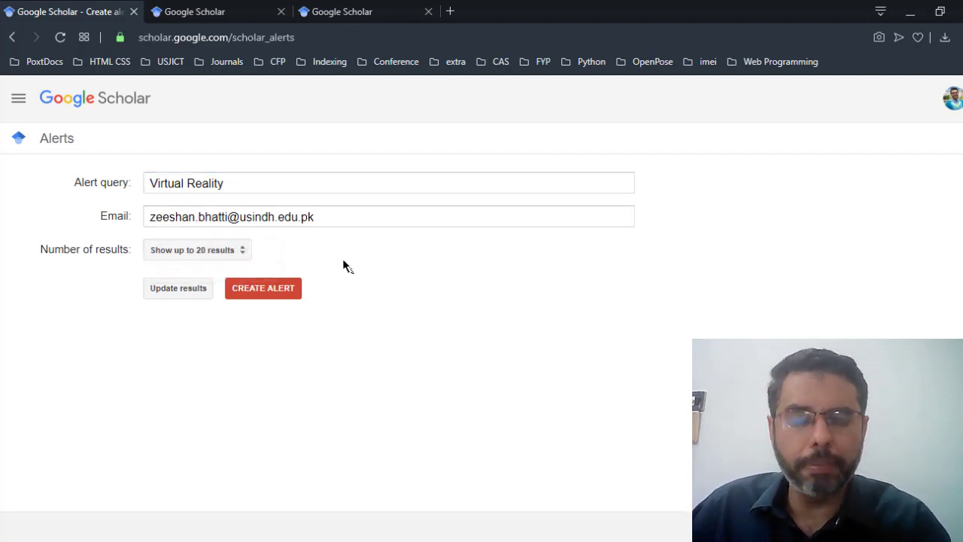
{"action": "left_click", "coordinate": [265, 293]}
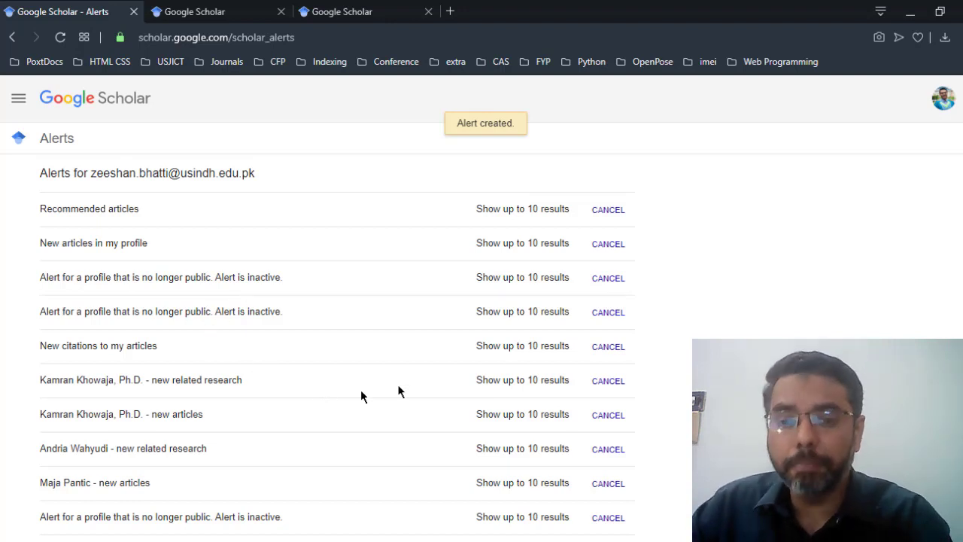
Step: Create an alert for 'Augmented Reality', fixing the typo in the query
{"action": "scroll", "coordinate": [361, 394], "scroll_direction": "down", "scroll_amount": 3}
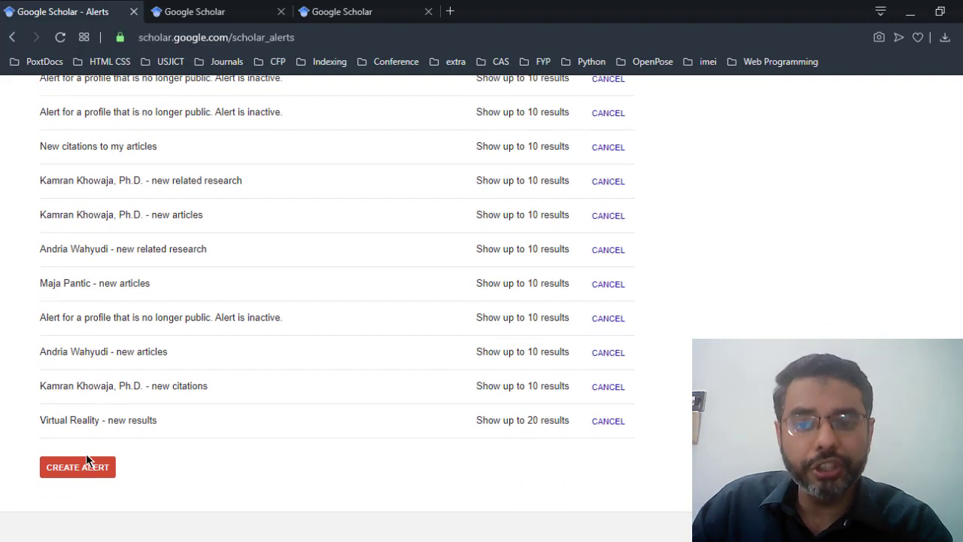
{"action": "left_click", "coordinate": [83, 467]}
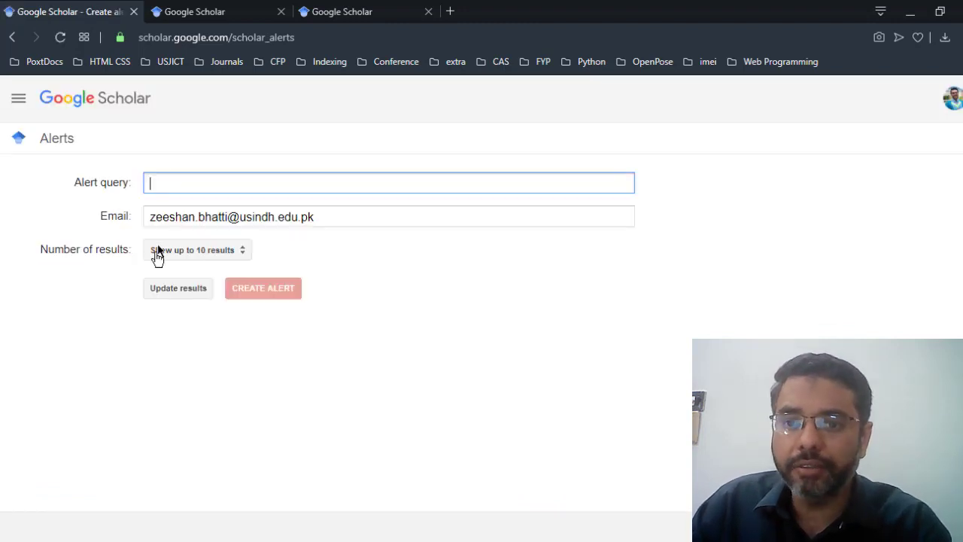
{"action": "type", "text": "Aug"}
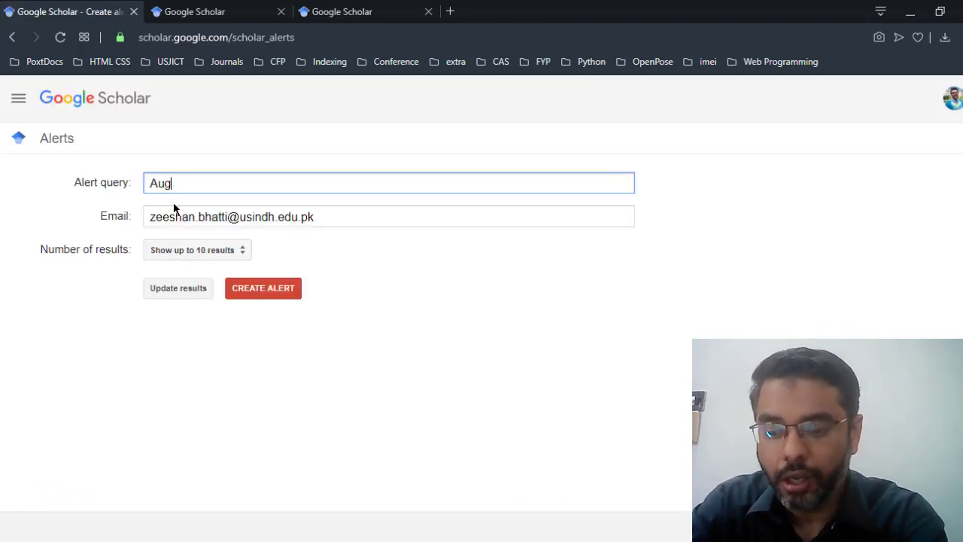
{"action": "type", "text": "mented REality"}
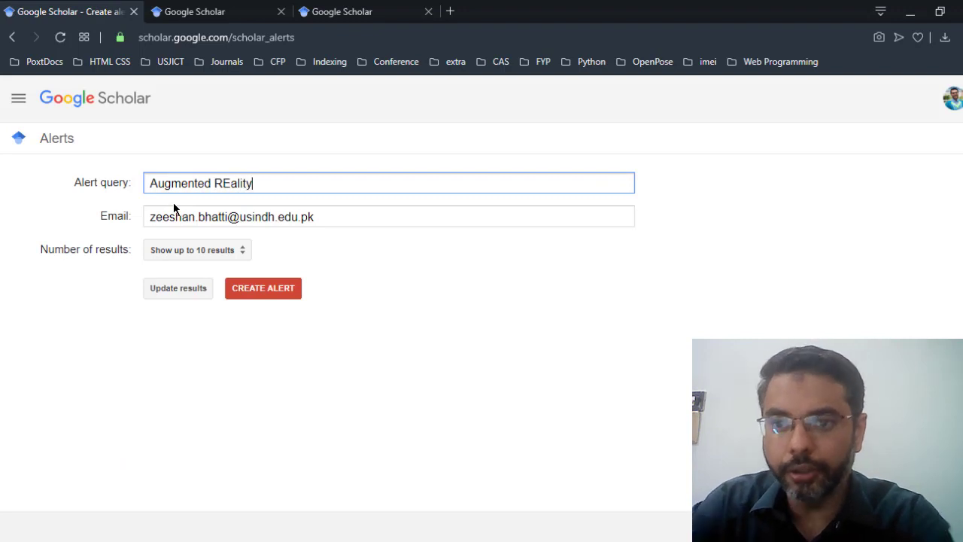
{"action": "key", "text": "BackSpace"}
{"action": "key", "text": "BackSpace"}
{"action": "key", "text": "BackSpace"}
{"action": "key", "text": "BackSpace"}
{"action": "key", "text": "BackSpace"}
{"action": "key", "text": "BackSpace"}
{"action": "type", "text": "e"}
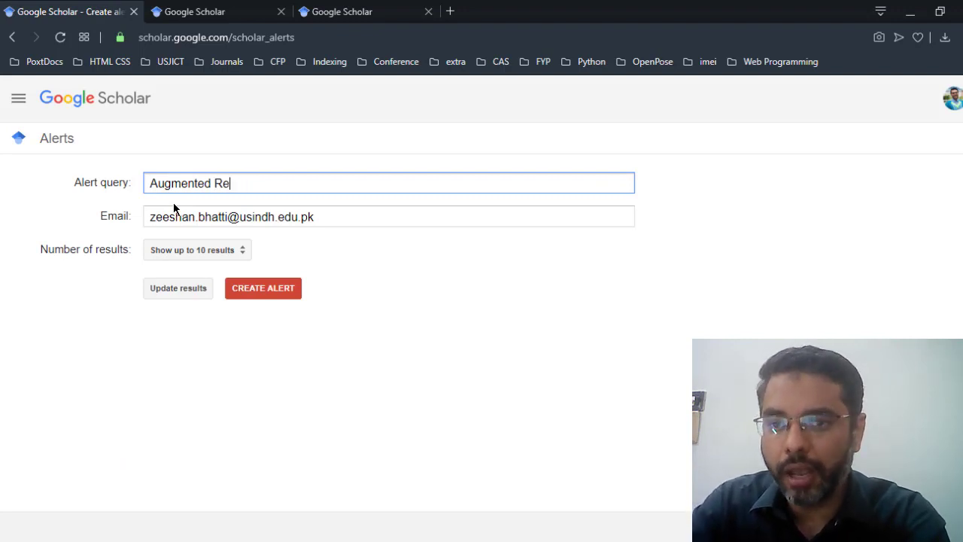
{"action": "type", "text": "ality"}
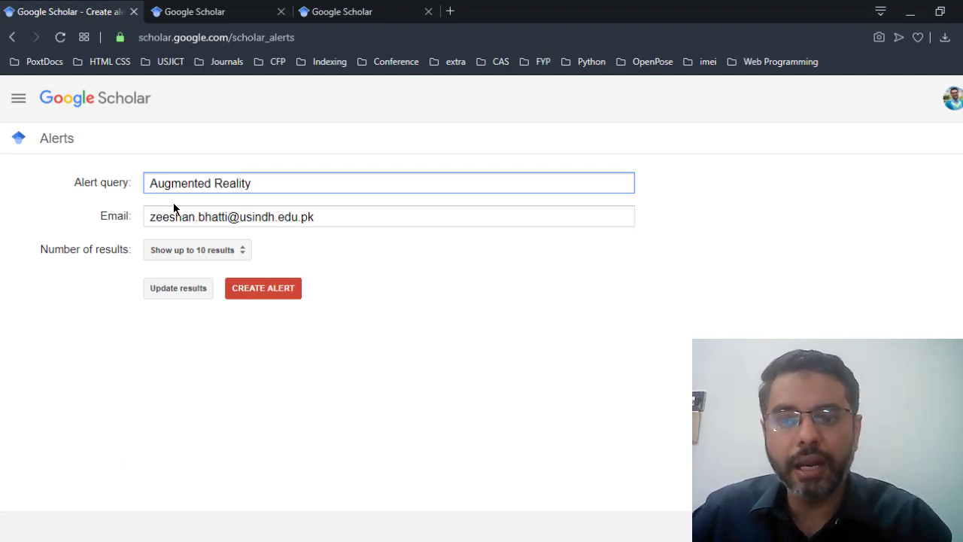
{"action": "left_click", "coordinate": [290, 292]}
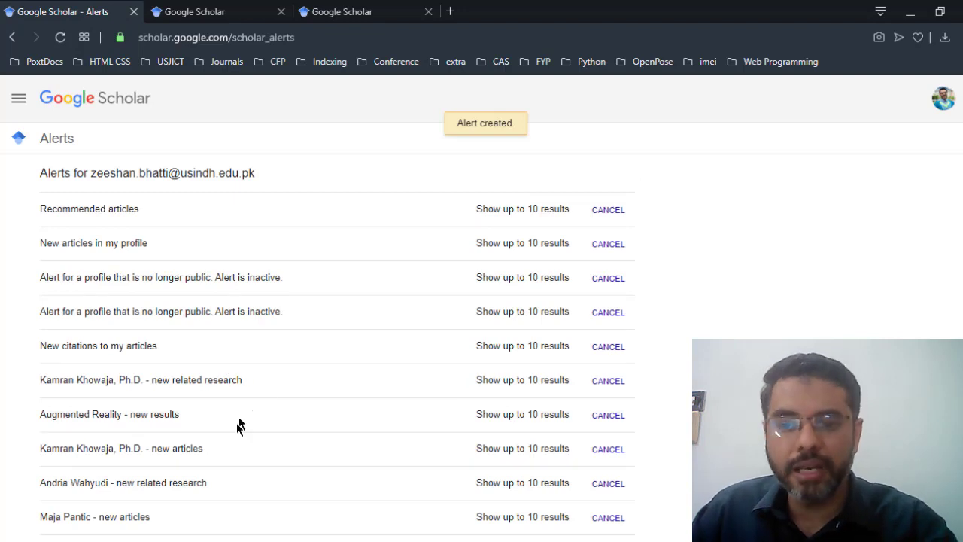
Step: Review the alerts list, pointing out an existing author alert
{"action": "scroll", "coordinate": [237, 424], "scroll_direction": "down", "scroll_amount": 1}
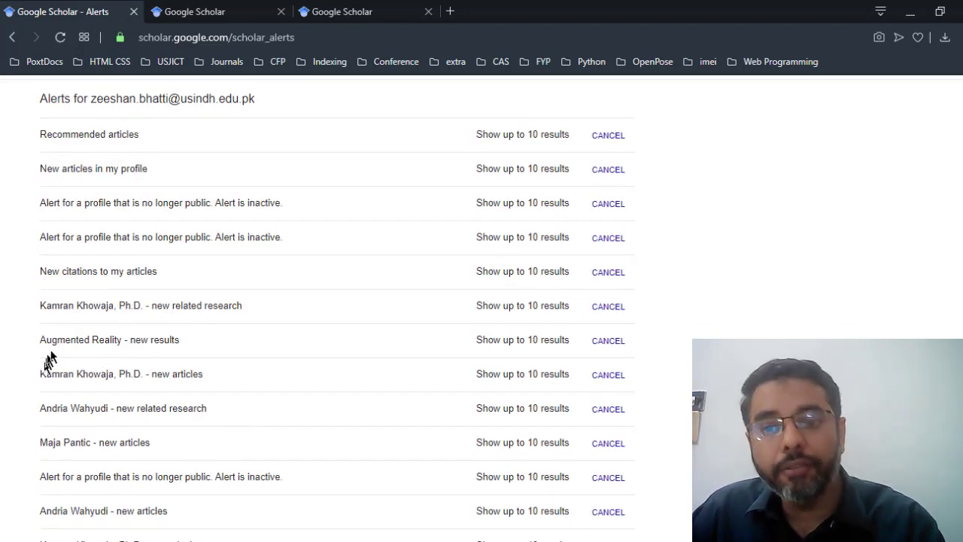
{"action": "left_click_drag", "start_coordinate": [45, 373], "coordinate": [157, 371]}
{"action": "scroll", "coordinate": [191, 338], "scroll_direction": "up", "scroll_amount": 1}
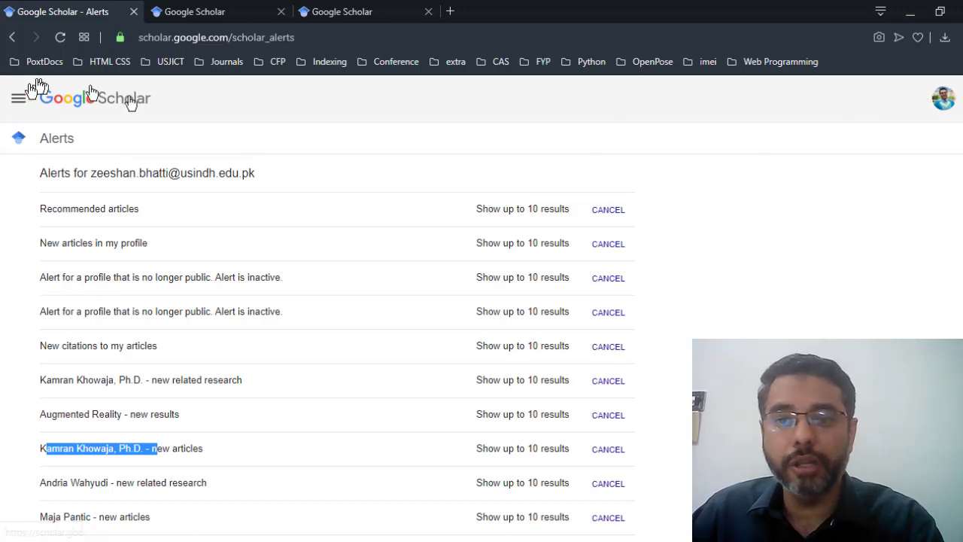
{"action": "left_click", "coordinate": [19, 98]}
Step: From my profile's Animation label, open the Trinity College Dublin researcher's profile (4766 citations)
{"action": "left_click", "coordinate": [51, 148]}
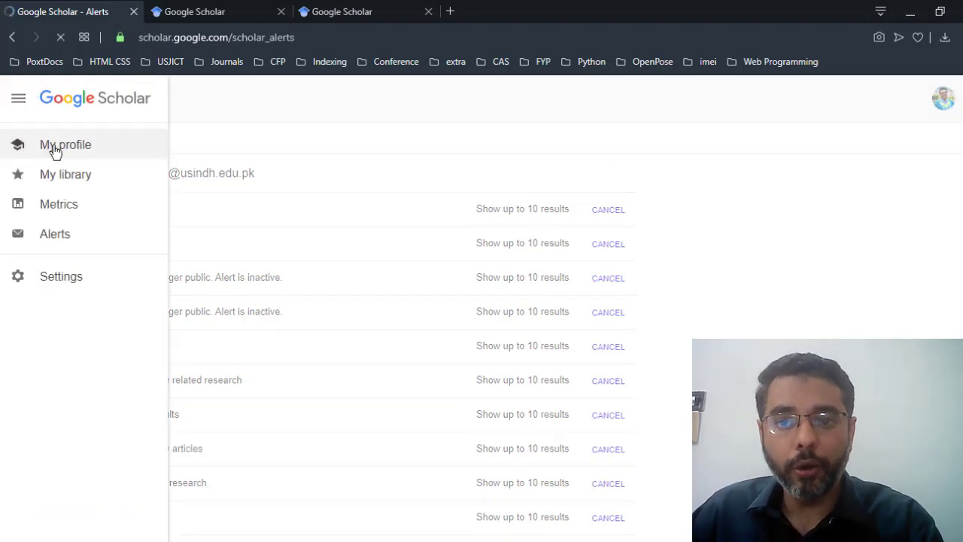
{"action": "scroll", "coordinate": [354, 346], "scroll_direction": "down", "scroll_amount": 1}
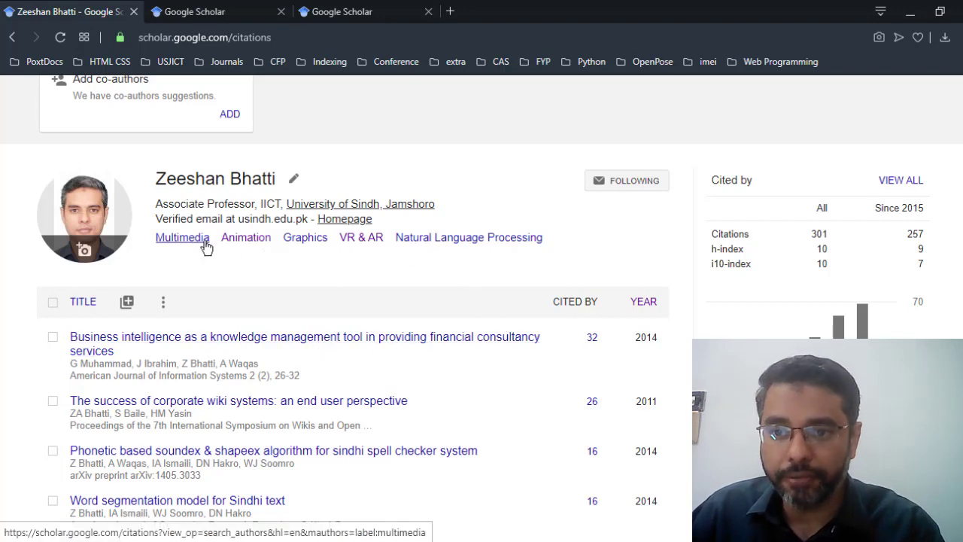
{"action": "left_click", "coordinate": [235, 239]}
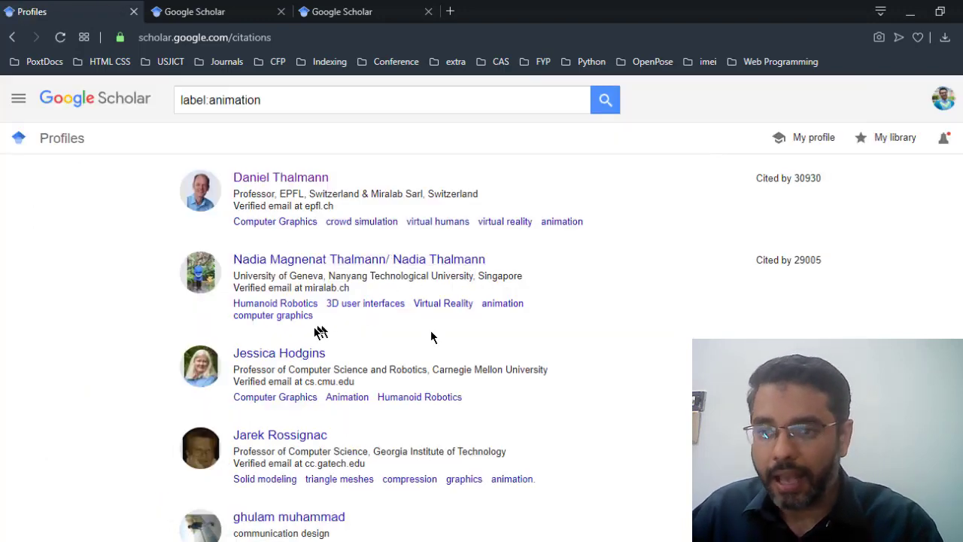
{"action": "scroll", "coordinate": [430, 336], "scroll_direction": "down", "scroll_amount": 9}
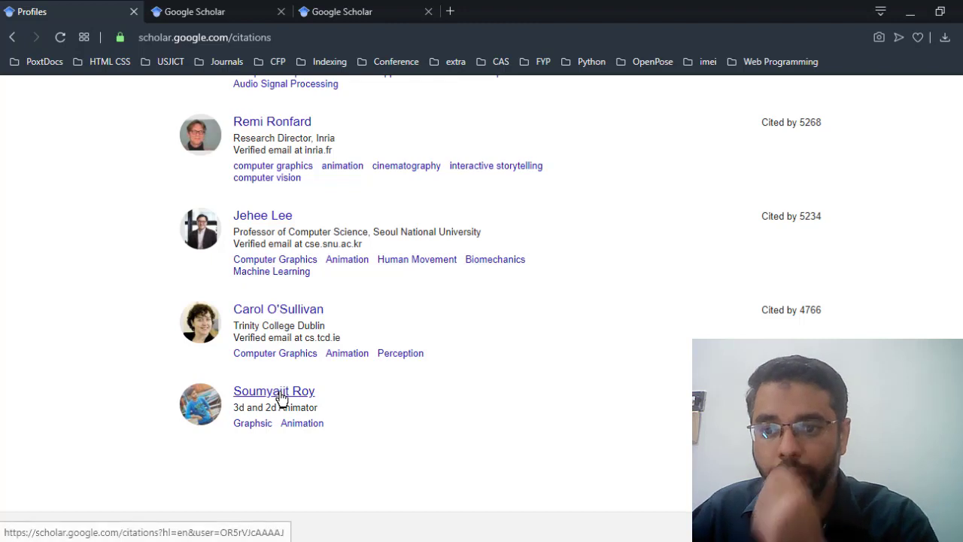
{"action": "left_click", "coordinate": [294, 310]}
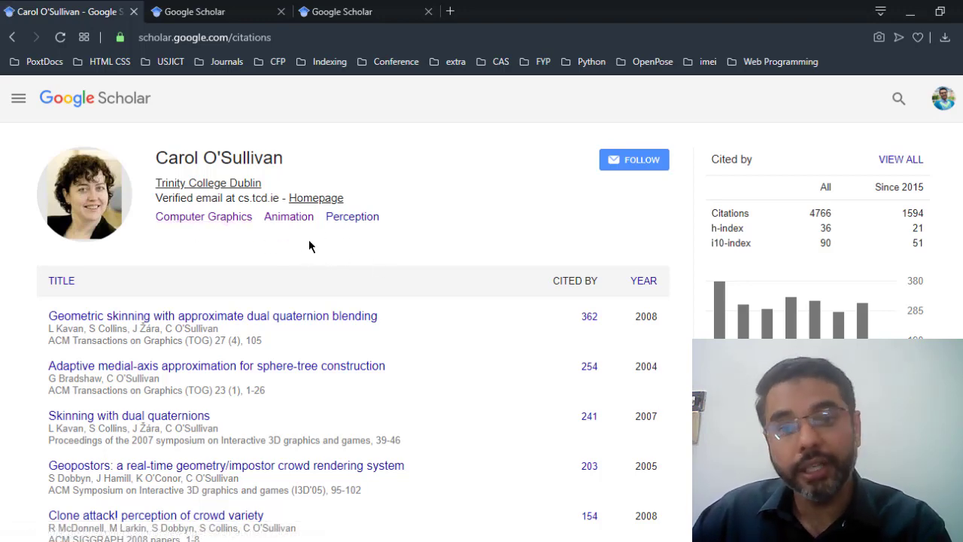
{"action": "scroll", "coordinate": [458, 272], "scroll_direction": "down", "scroll_amount": 3}
{"action": "scroll", "coordinate": [566, 316], "scroll_direction": "up", "scroll_amount": 3}
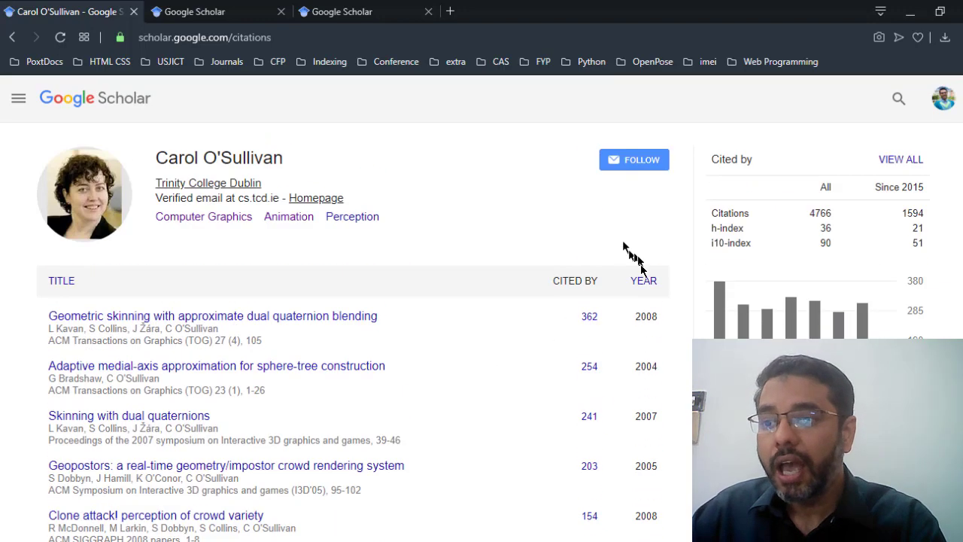
Step: Sort her papers by year and follow her for new articles and new citations, then view the alerts list
{"action": "left_click", "coordinate": [648, 282]}
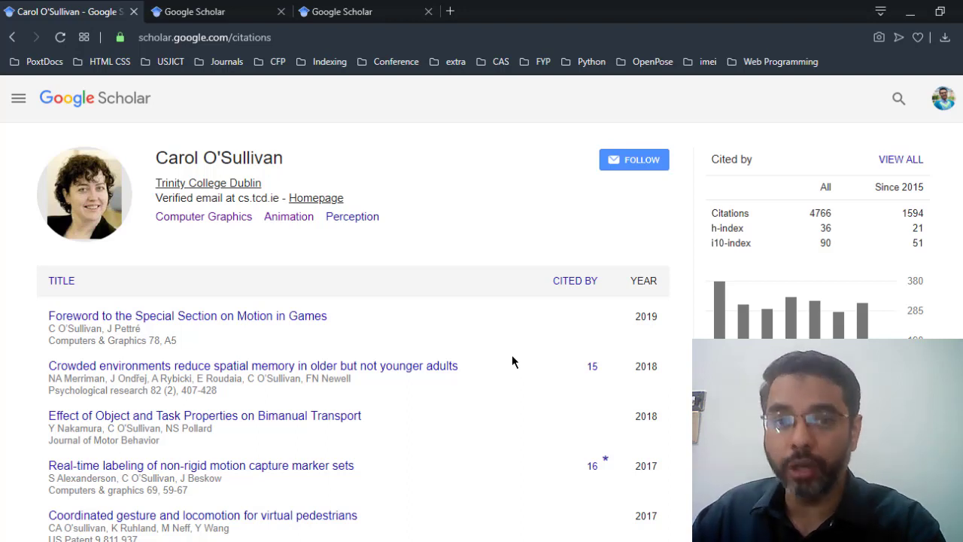
{"action": "left_click", "coordinate": [632, 161]}
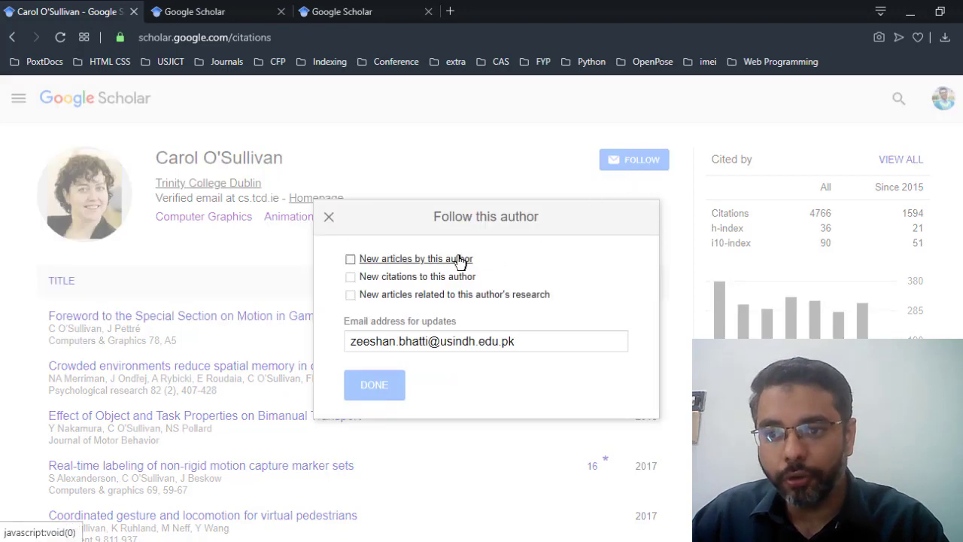
{"action": "left_click", "coordinate": [419, 259]}
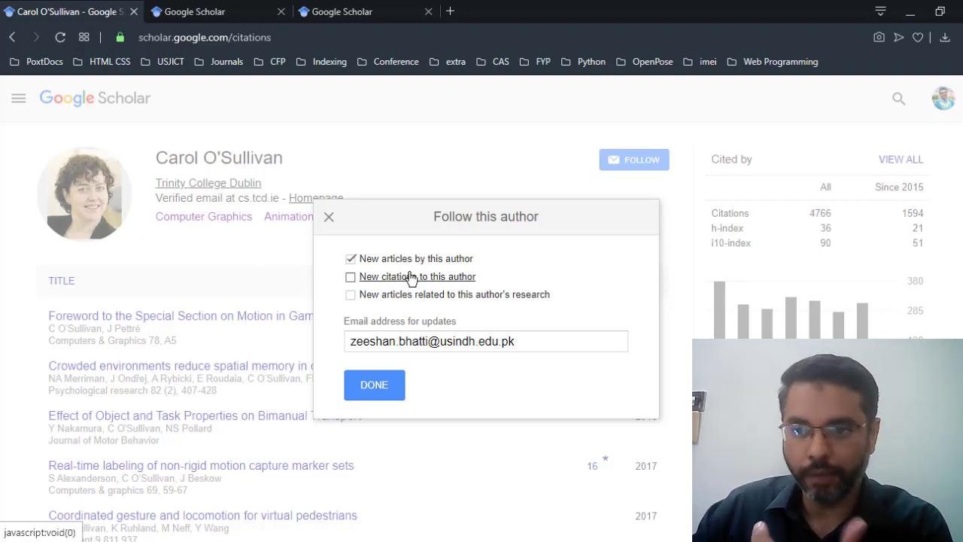
{"action": "left_click", "coordinate": [410, 277]}
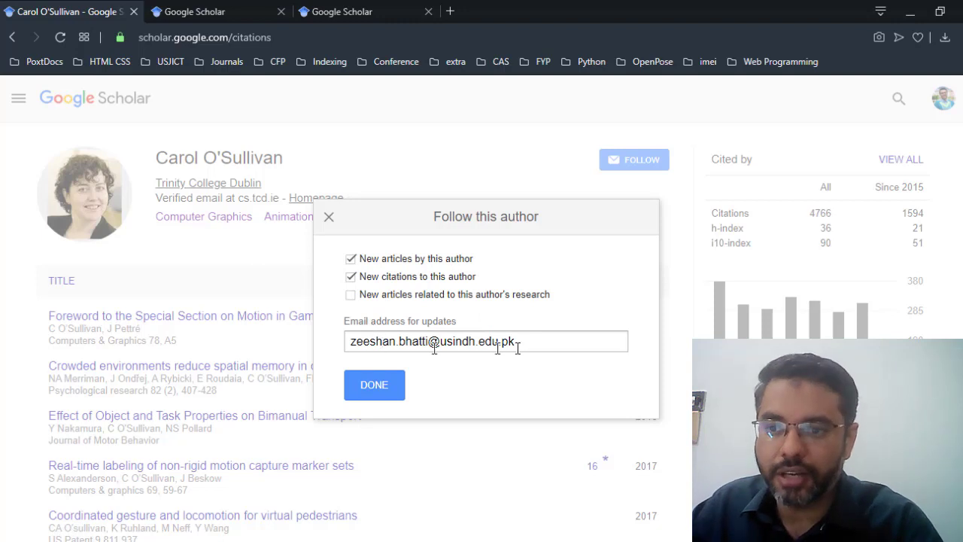
{"action": "left_click", "coordinate": [371, 386]}
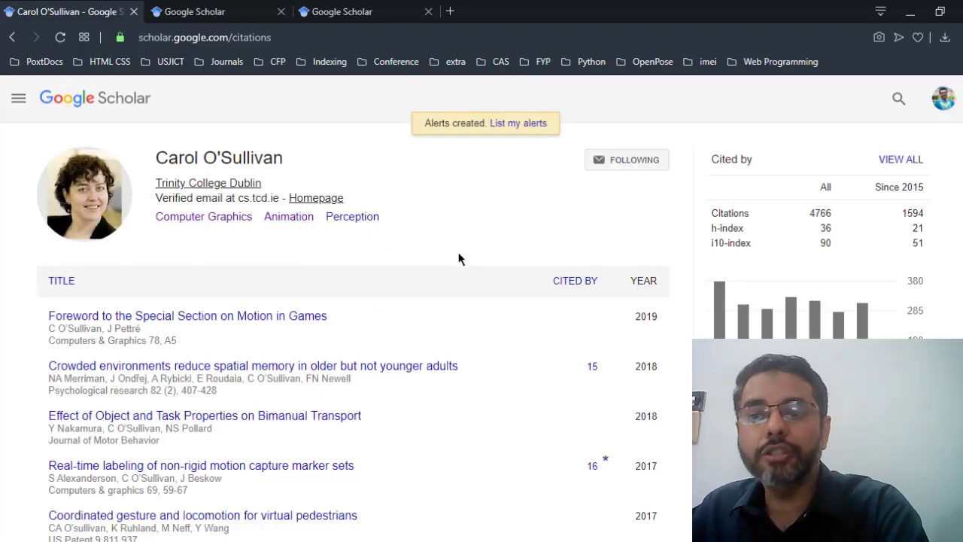
{"action": "left_click", "coordinate": [526, 124]}
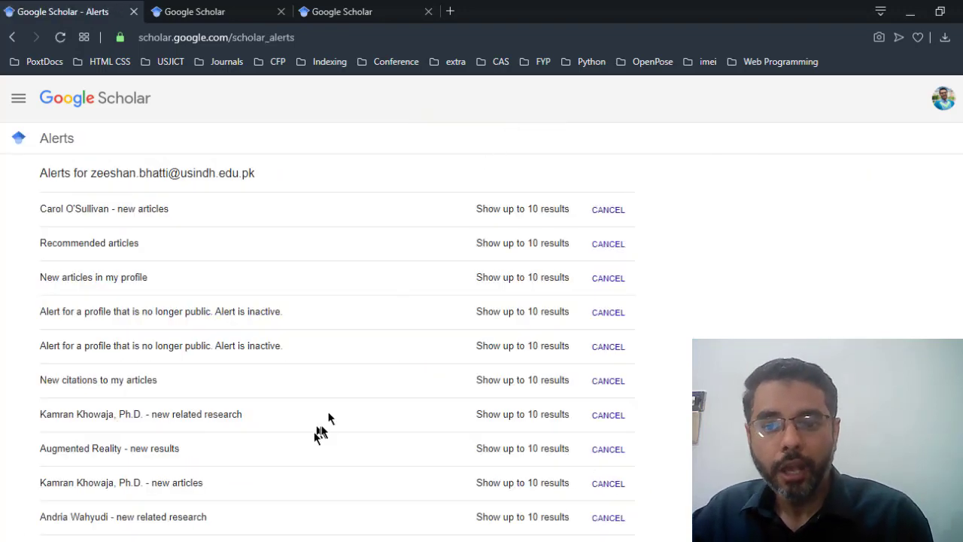
Step: Review the Alerts page, with the followed researcher's new-articles alert listed above Recommended articles
{"action": "scroll", "coordinate": [90, 410], "scroll_direction": "down", "scroll_amount": 4}
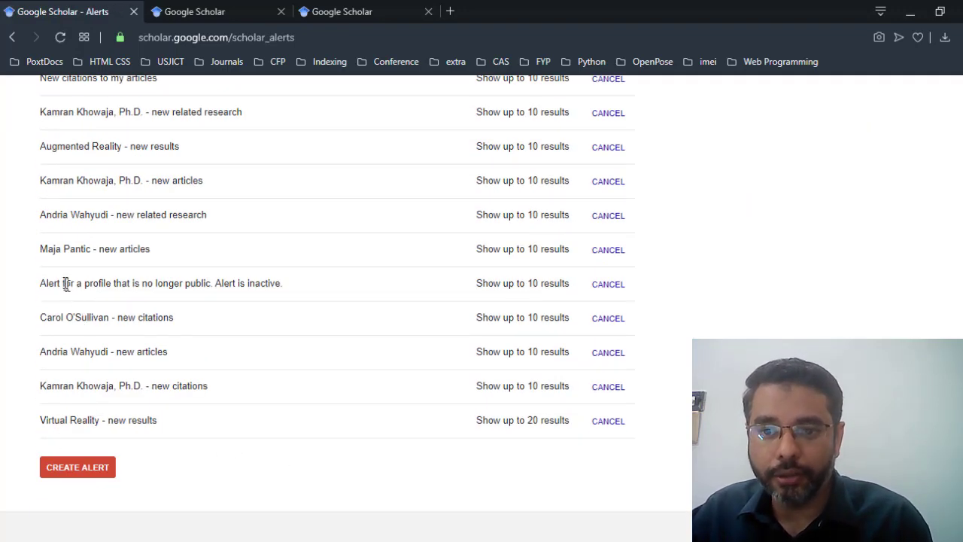
{"action": "scroll", "coordinate": [233, 319], "scroll_direction": "up", "scroll_amount": 5}
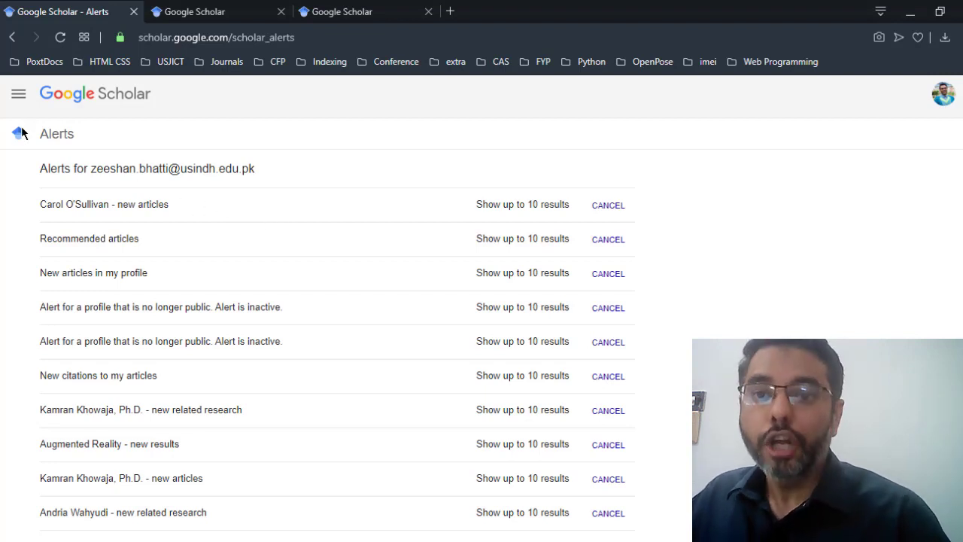
{"action": "left_click", "coordinate": [18, 96]}
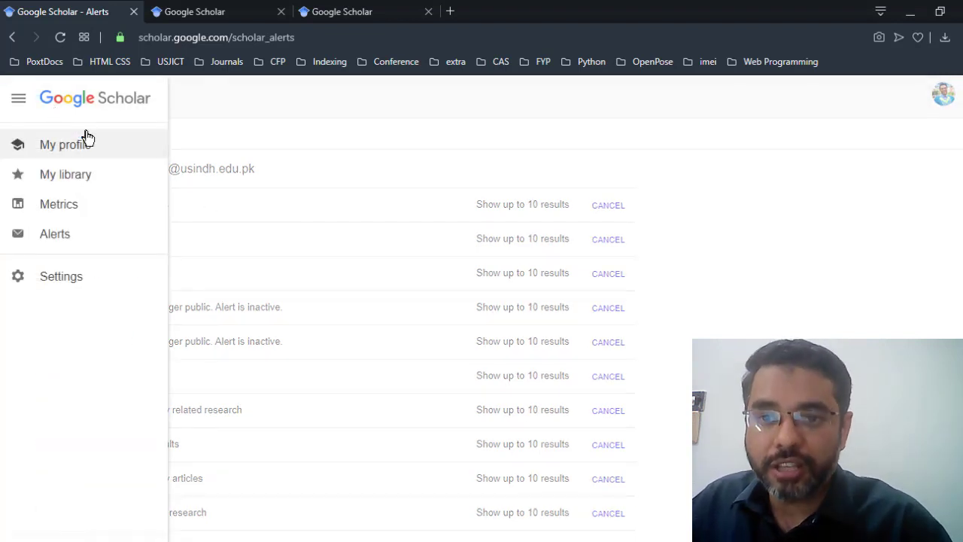
Step: Visit my own profile, then open My library, which starts with the 2018 Springer 3D facial expressions paper
{"action": "left_click", "coordinate": [85, 145]}
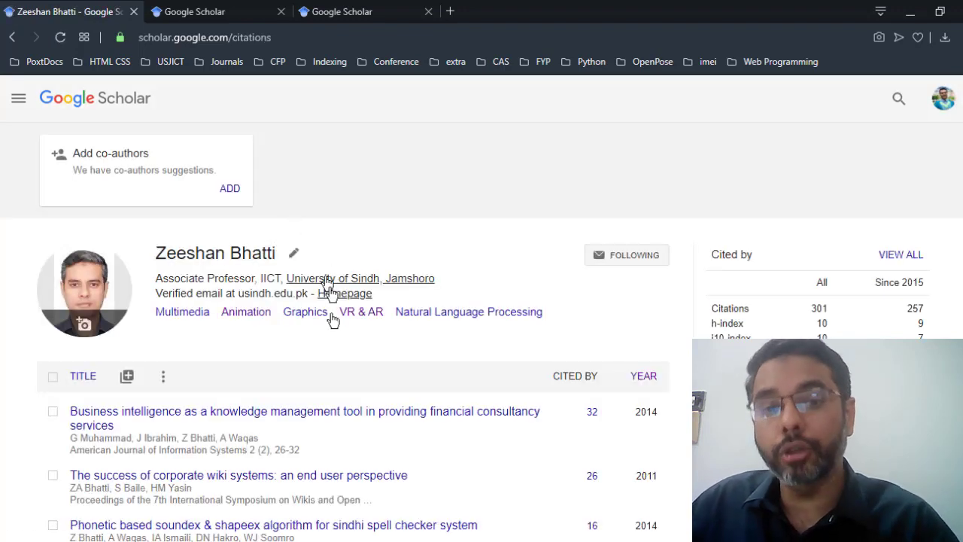
{"action": "scroll", "coordinate": [337, 354], "scroll_direction": "down", "scroll_amount": 1}
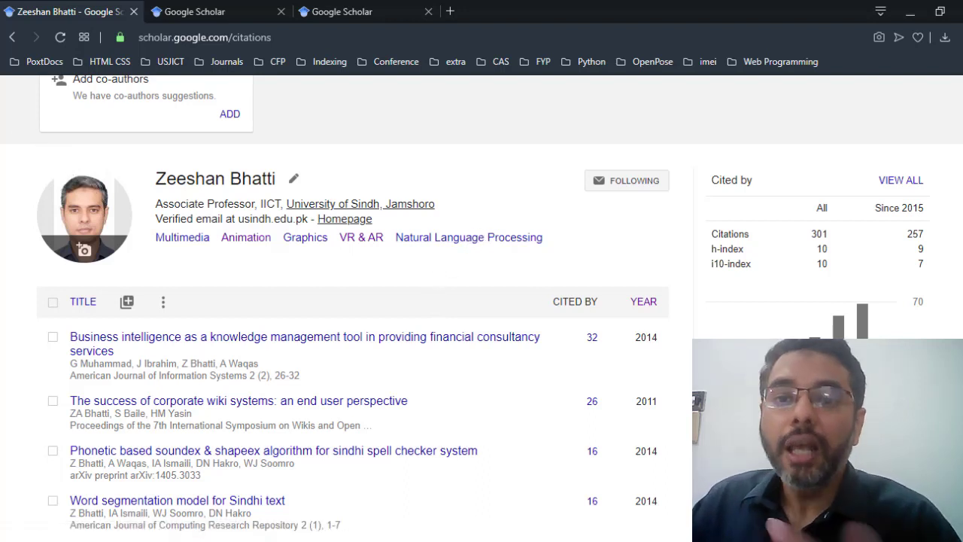
{"action": "scroll", "coordinate": [180, 226], "scroll_direction": "up", "scroll_amount": 1}
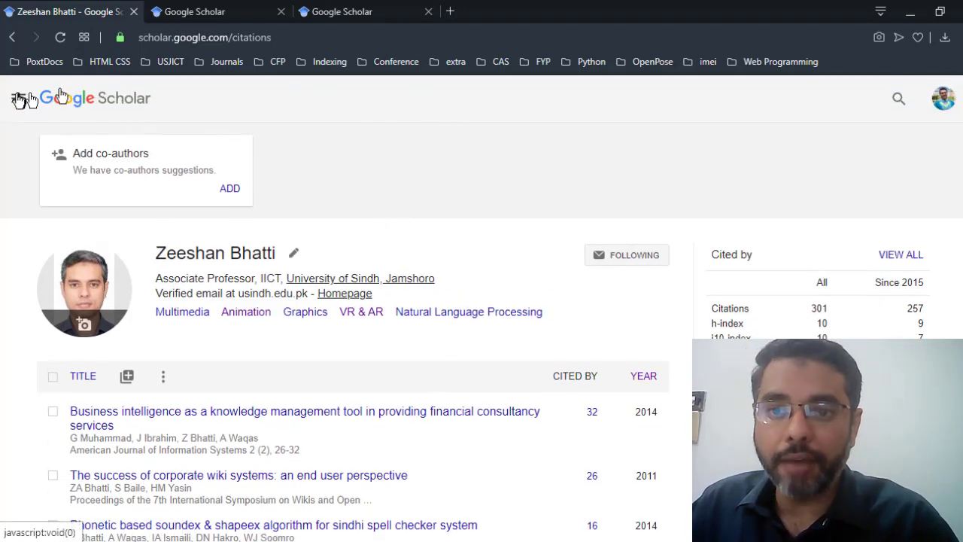
{"action": "left_click", "coordinate": [18, 98]}
{"action": "left_click", "coordinate": [73, 181]}
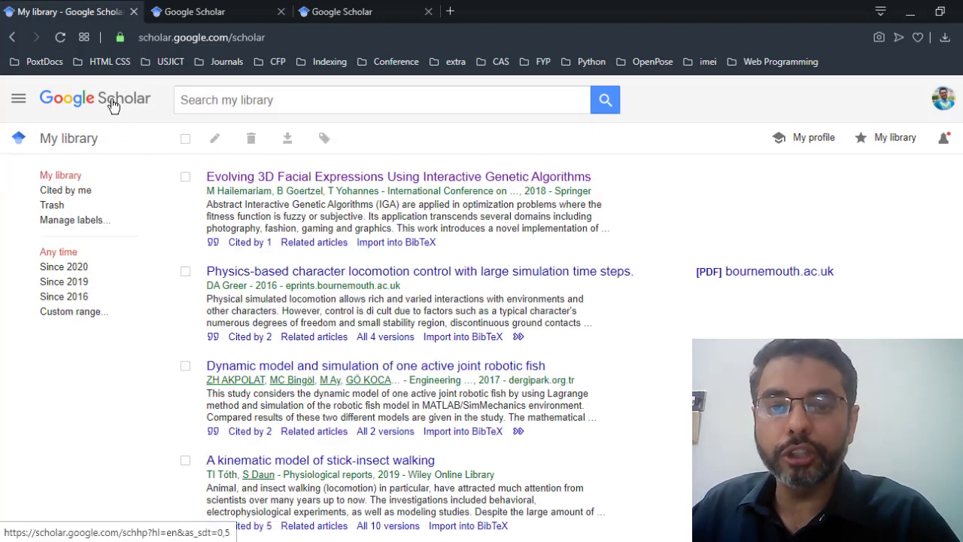
Step: Search 'Animation and Virtual rEality' and save the top Data-suit result to the library
{"action": "left_click", "coordinate": [103, 98]}
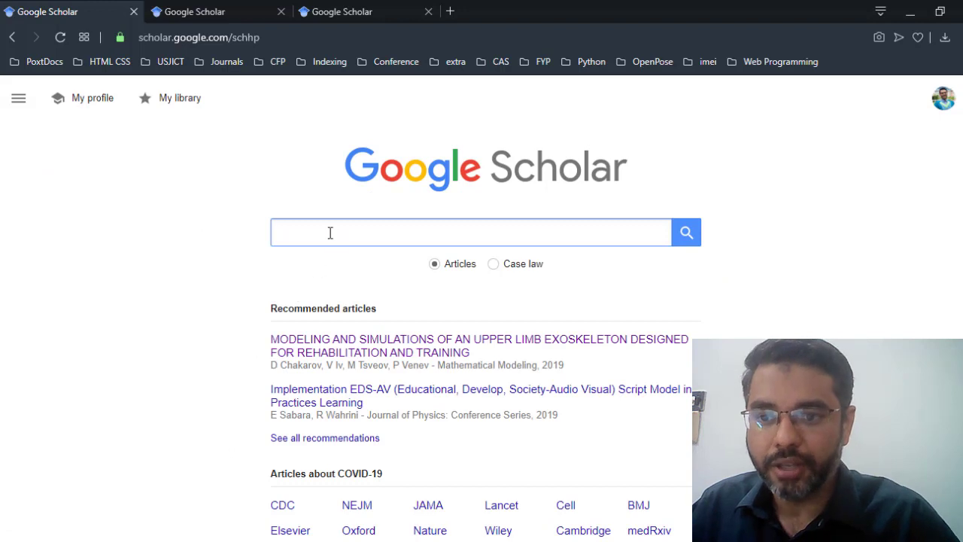
{"action": "type", "text": "Animatio"}
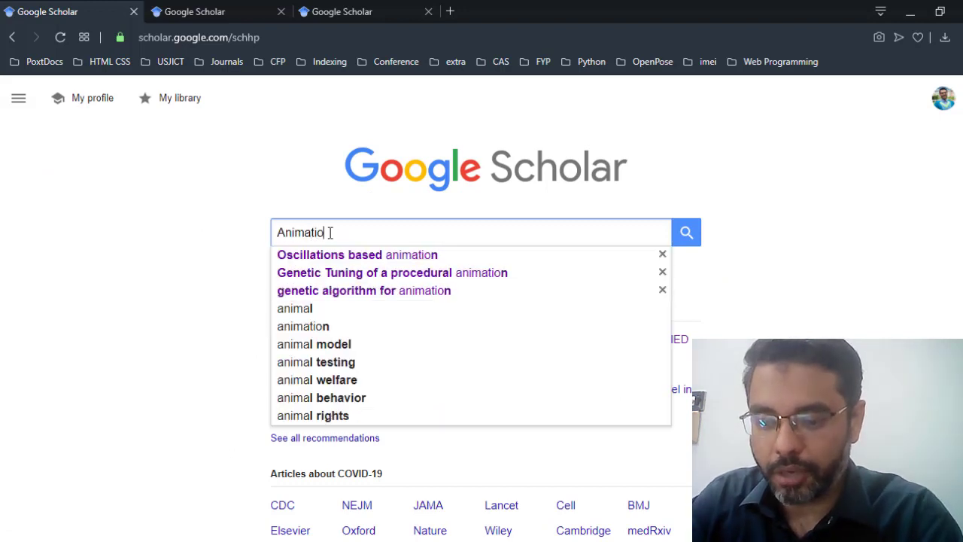
{"action": "type", "text": "n and Virtual "}
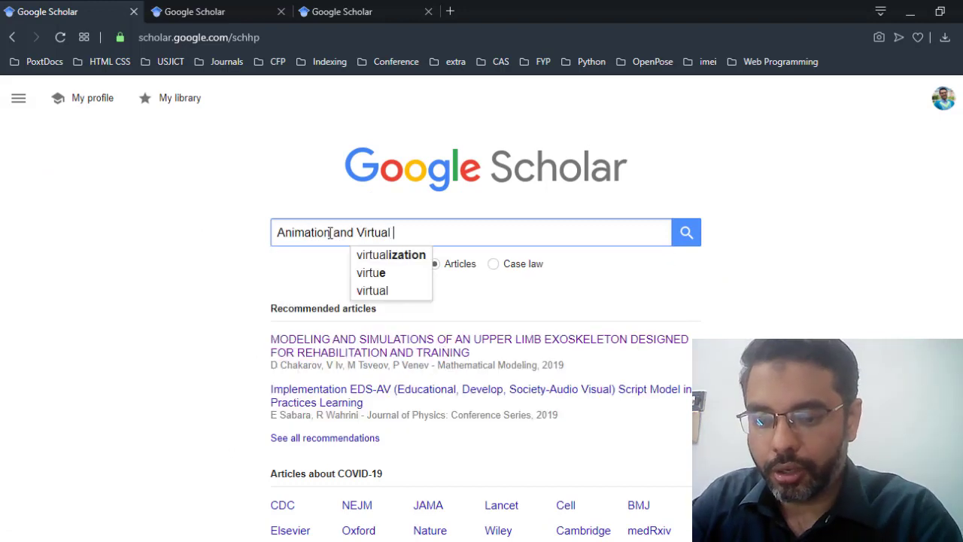
{"action": "type", "text": "rEality"}
{"action": "key", "text": "Return"}
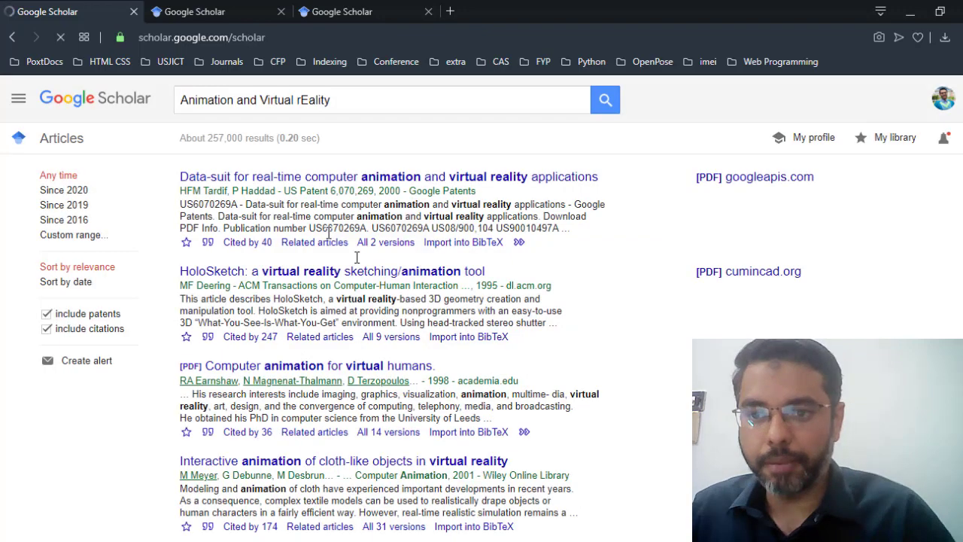
{"action": "left_click", "coordinate": [187, 242]}
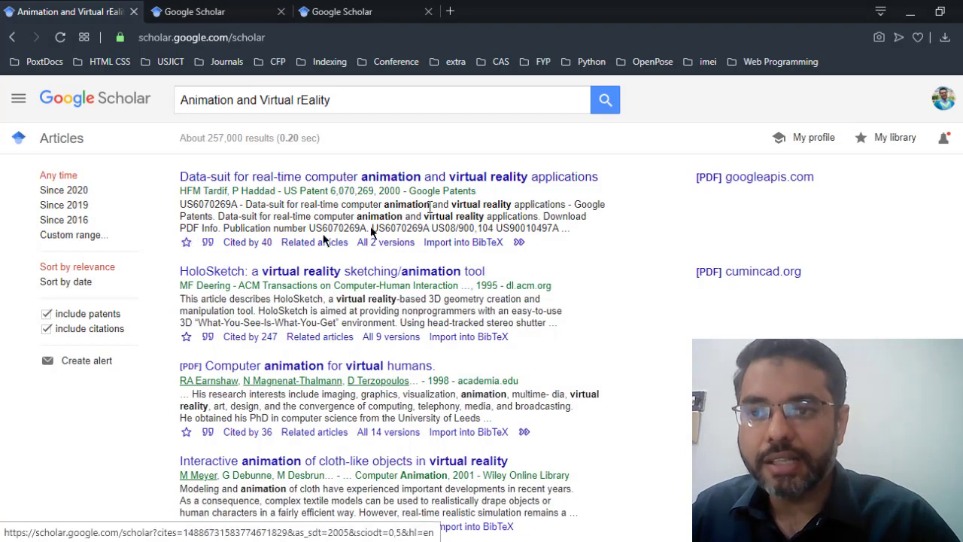
{"action": "left_click", "coordinate": [18, 98]}
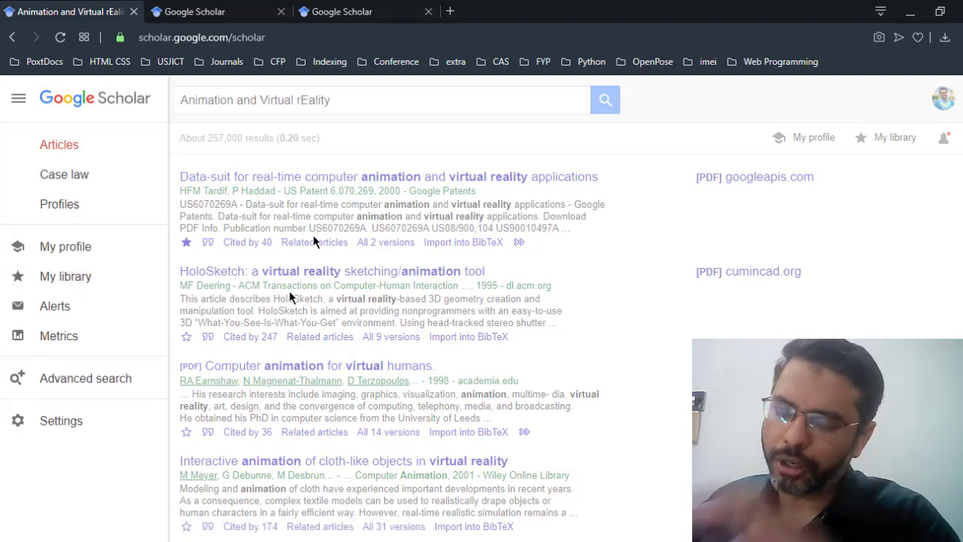
{"action": "left_click", "coordinate": [576, 376]}
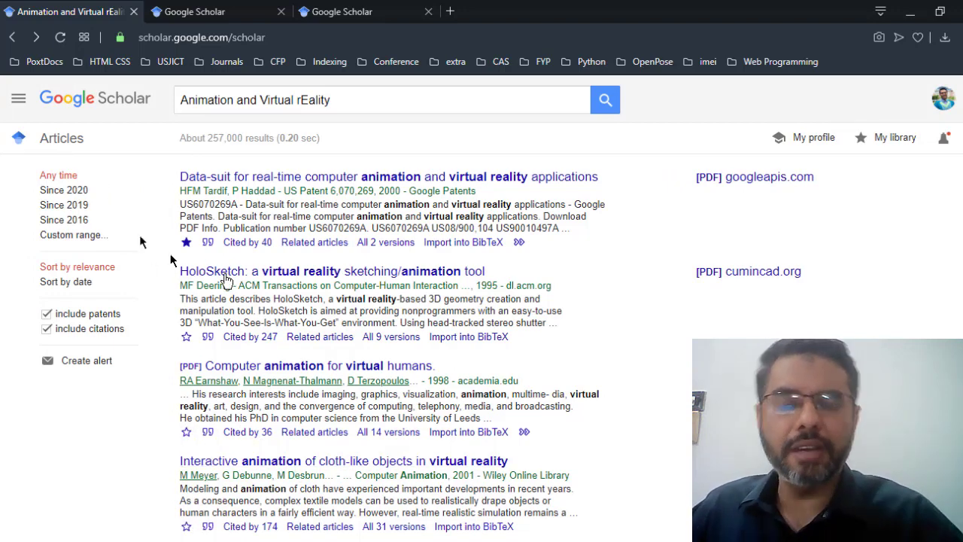
{"action": "left_click", "coordinate": [18, 99]}
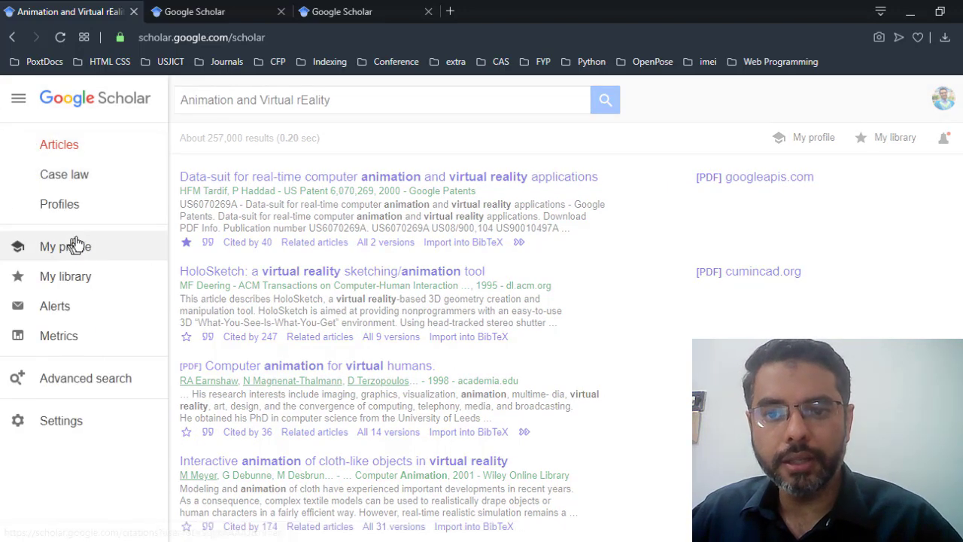
Step: Open My library and look through the saved articles, with the Data-suit patent now at the top
{"action": "left_click", "coordinate": [66, 279]}
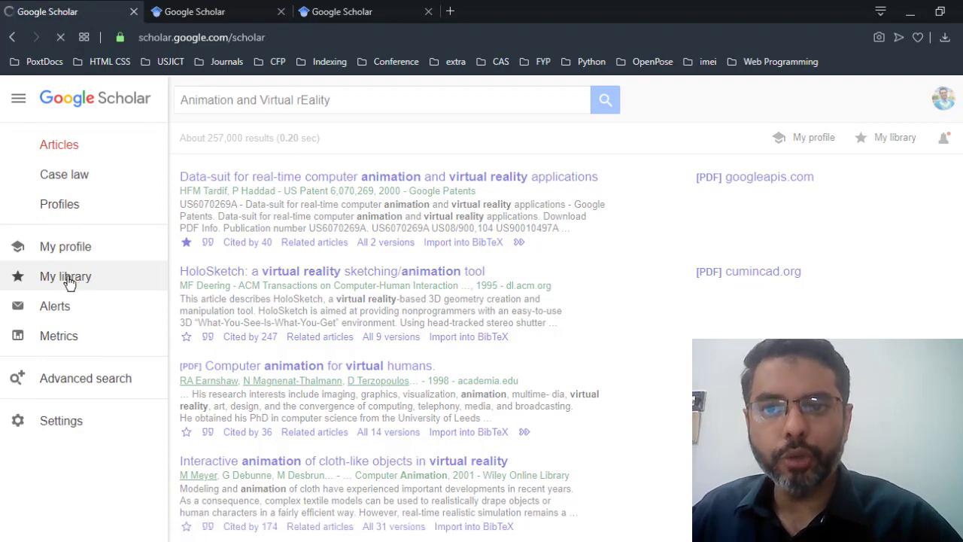
{"action": "scroll", "coordinate": [443, 307], "scroll_direction": "down", "scroll_amount": 1}
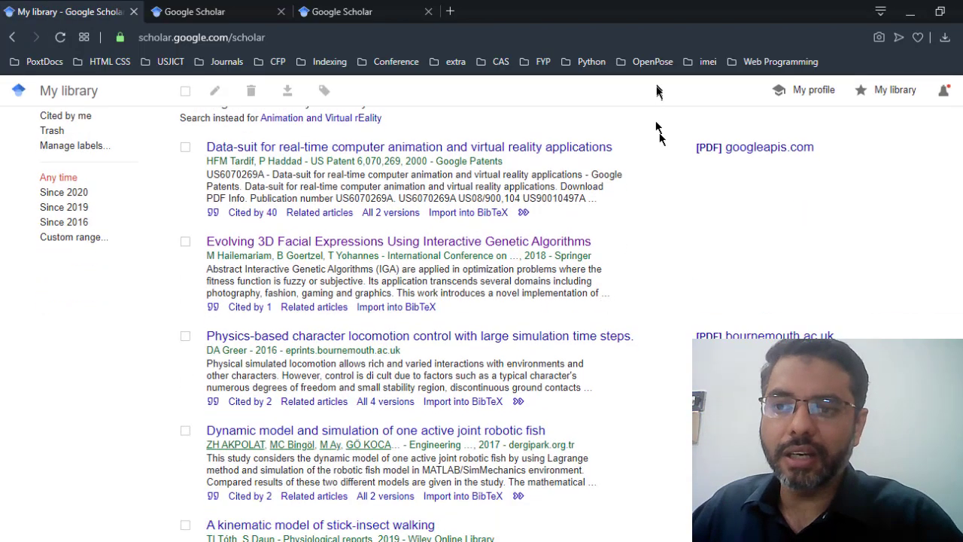
{"action": "scroll", "coordinate": [452, 316], "scroll_direction": "down", "scroll_amount": 5}
{"action": "scroll", "coordinate": [481, 418], "scroll_direction": "down", "scroll_amount": 2}
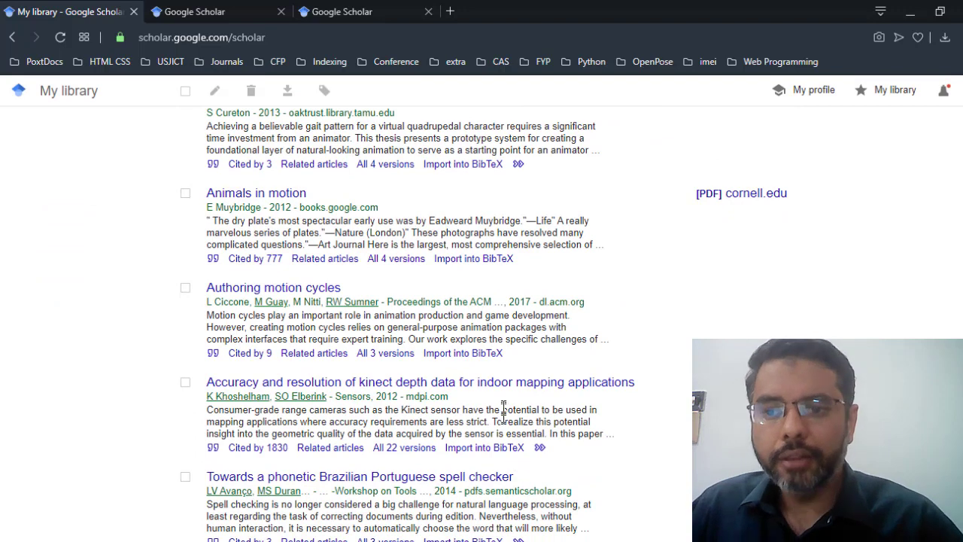
{"action": "scroll", "coordinate": [499, 411], "scroll_direction": "down", "scroll_amount": 2}
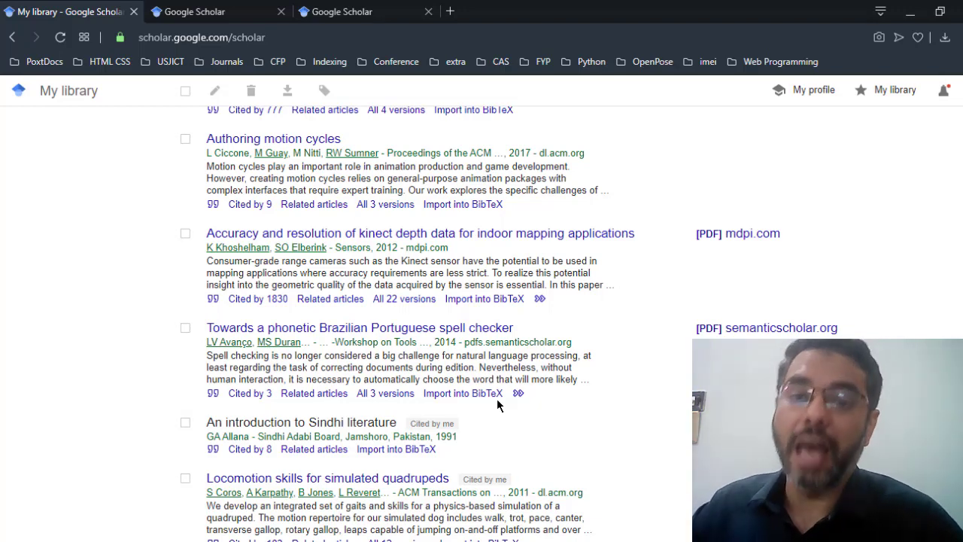
{"action": "scroll", "coordinate": [517, 406], "scroll_direction": "down", "scroll_amount": 2}
{"action": "scroll", "coordinate": [523, 433], "scroll_direction": "up", "scroll_amount": 2}
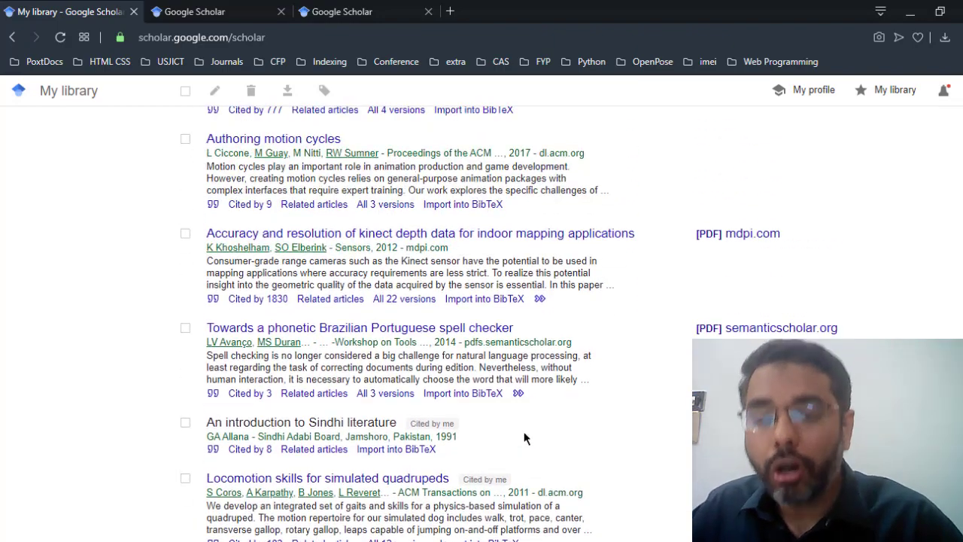
{"action": "scroll", "coordinate": [525, 438], "scroll_direction": "up", "scroll_amount": 10}
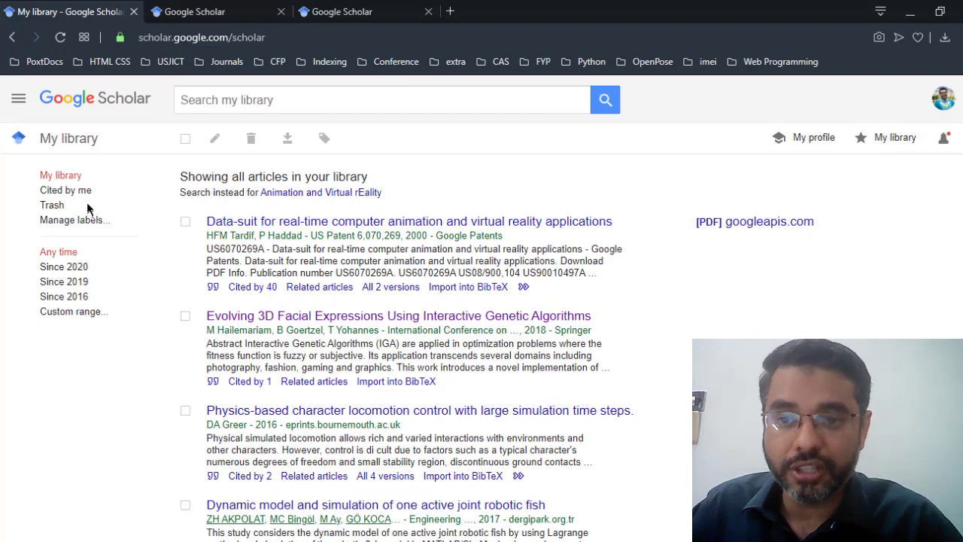
{"action": "left_click", "coordinate": [22, 100]}
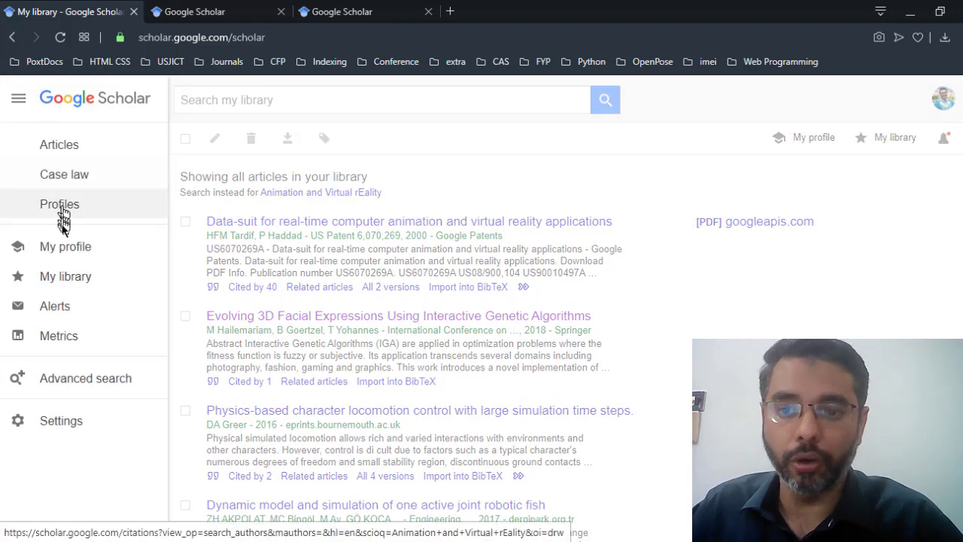
Step: Open Metrics and browse the Top publications table, led by Nature (h5-index 368, h5-median 546)
{"action": "left_click", "coordinate": [72, 337]}
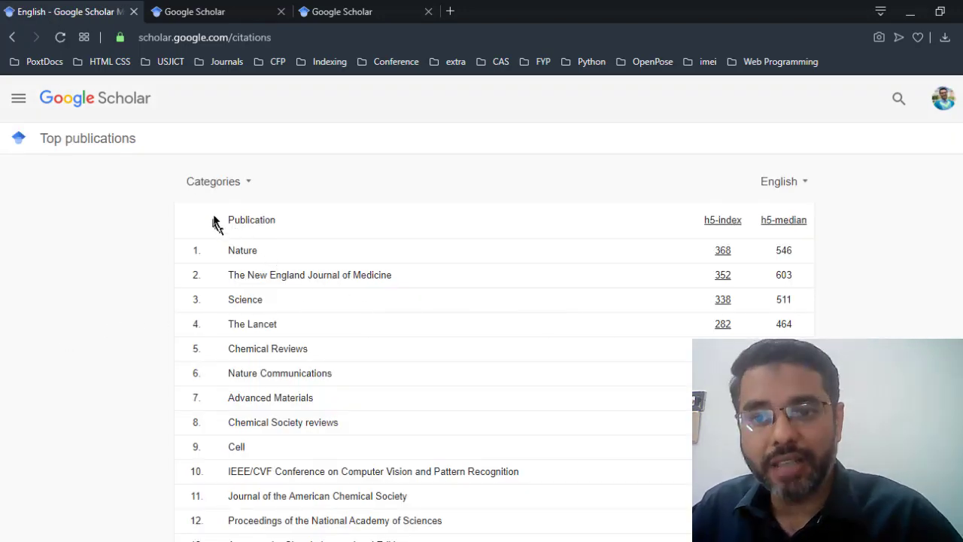
{"action": "scroll", "coordinate": [634, 366], "scroll_direction": "down", "scroll_amount": 1}
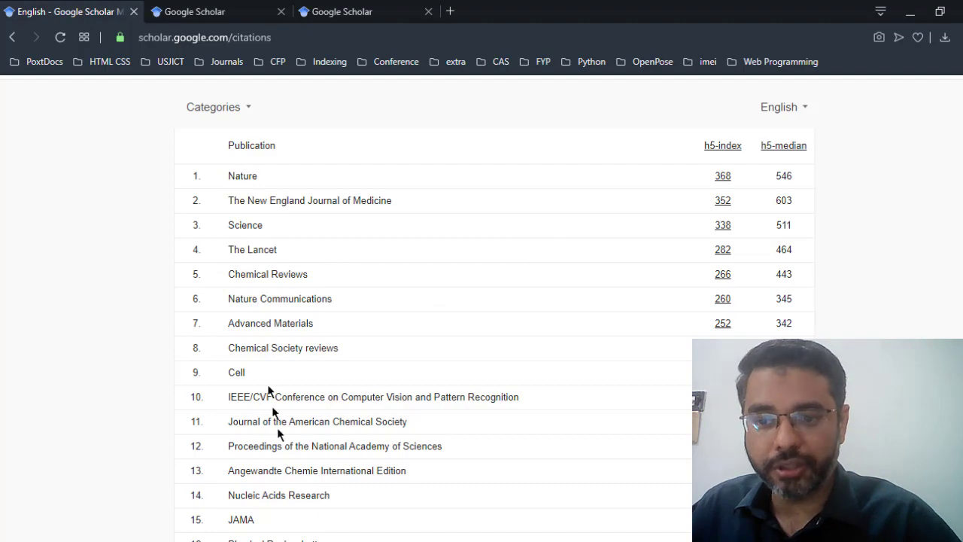
{"action": "scroll", "coordinate": [269, 391], "scroll_direction": "down", "scroll_amount": 4}
{"action": "scroll", "coordinate": [467, 401], "scroll_direction": "up", "scroll_amount": 5}
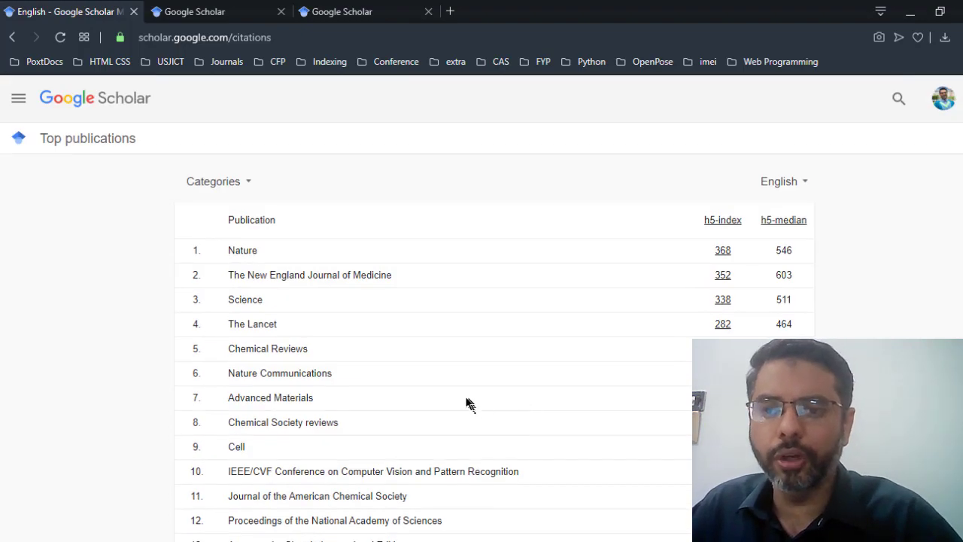
{"action": "scroll", "coordinate": [516, 380], "scroll_direction": "down", "scroll_amount": 14}
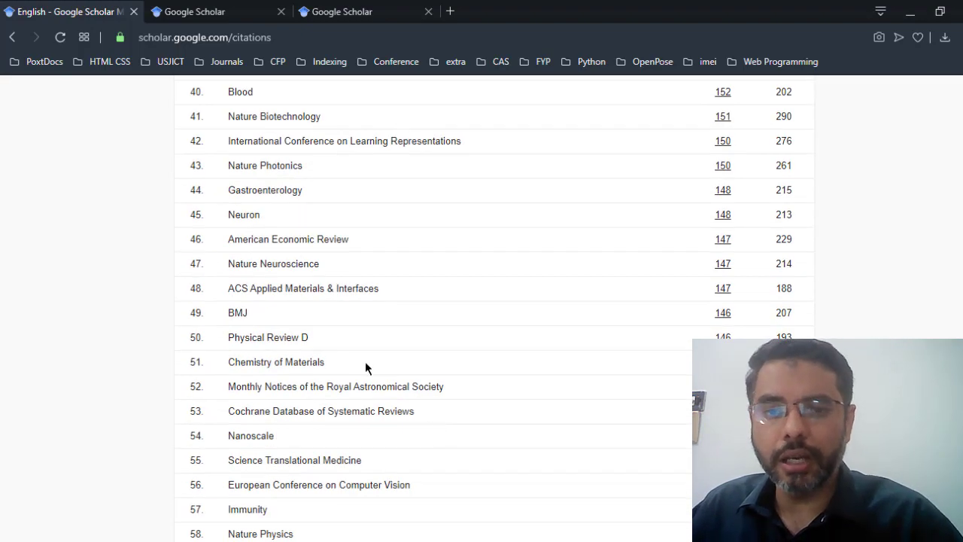
{"action": "scroll", "coordinate": [384, 355], "scroll_direction": "down", "scroll_amount": 8}
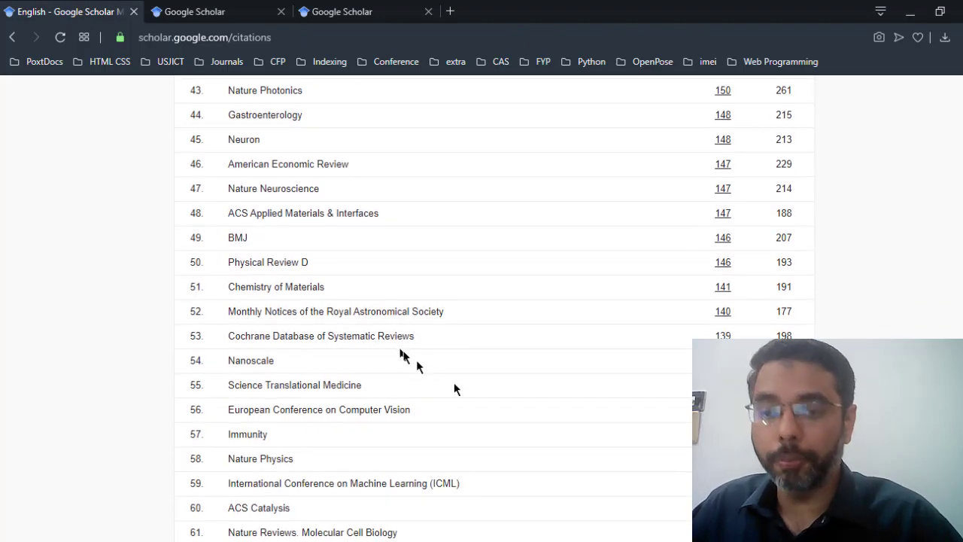
{"action": "scroll", "coordinate": [572, 391], "scroll_direction": "up", "scroll_amount": 20}
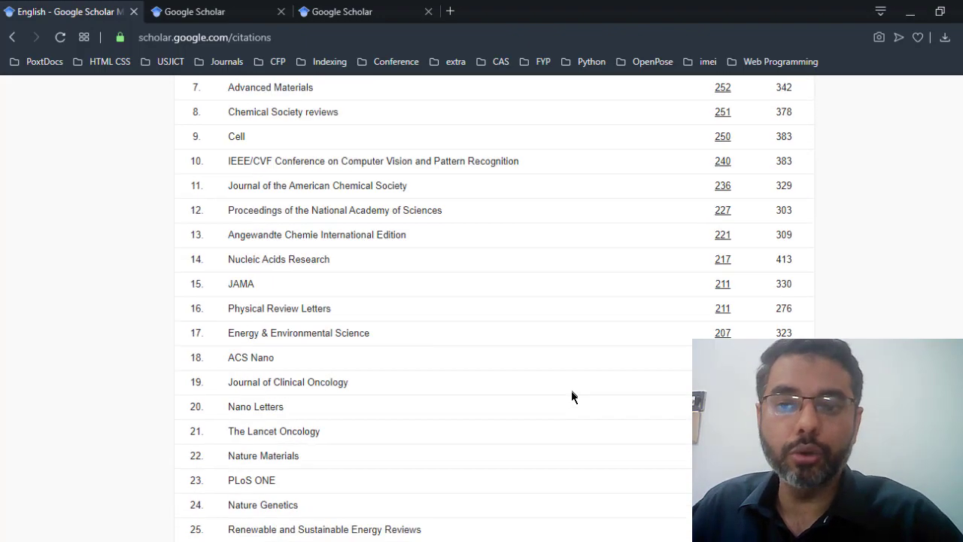
{"action": "left_click", "coordinate": [18, 102]}
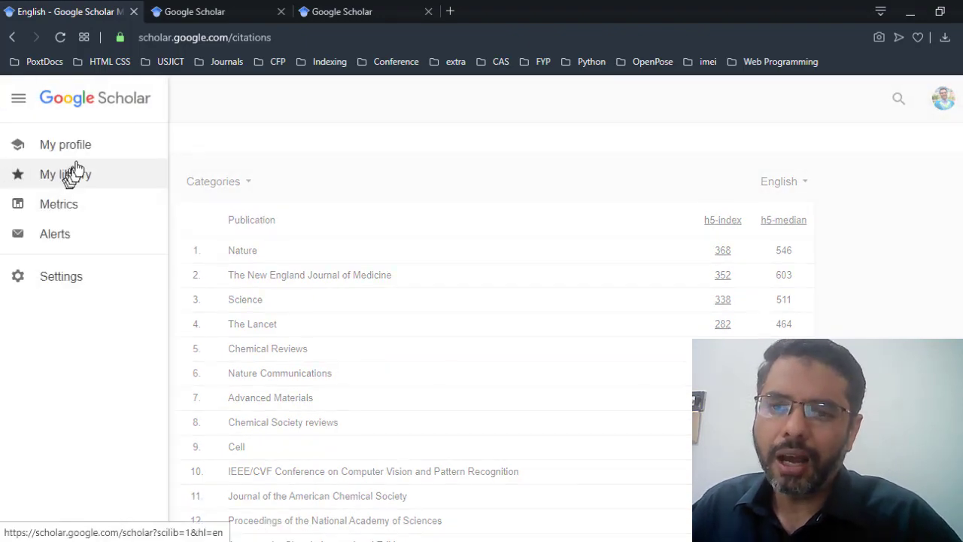
Step: Return to my author profile showing 301 citations and the citation-sorted article list
{"action": "left_click", "coordinate": [78, 158]}
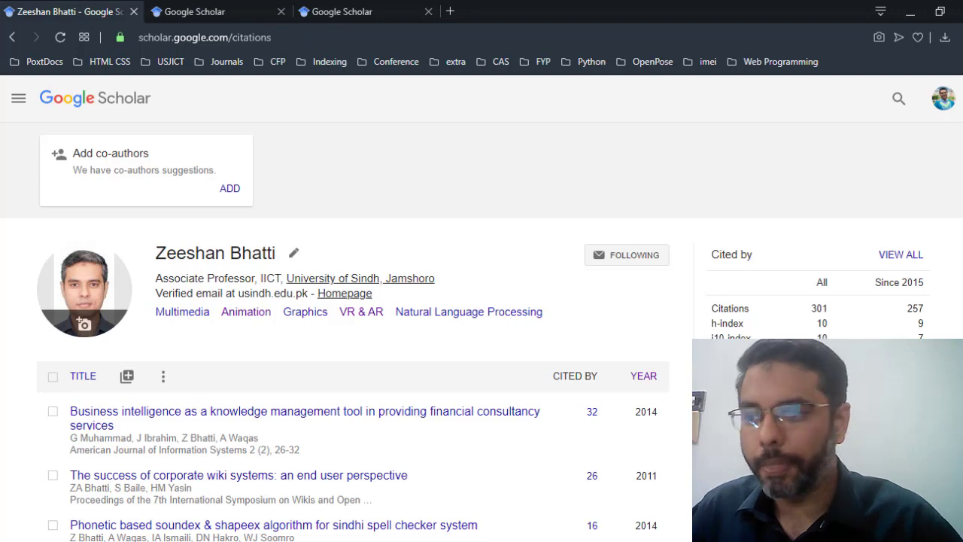
{"action": "scroll", "coordinate": [459, 334], "scroll_direction": "down", "scroll_amount": 3}
{"action": "scroll", "coordinate": [469, 337], "scroll_direction": "up", "scroll_amount": 3}
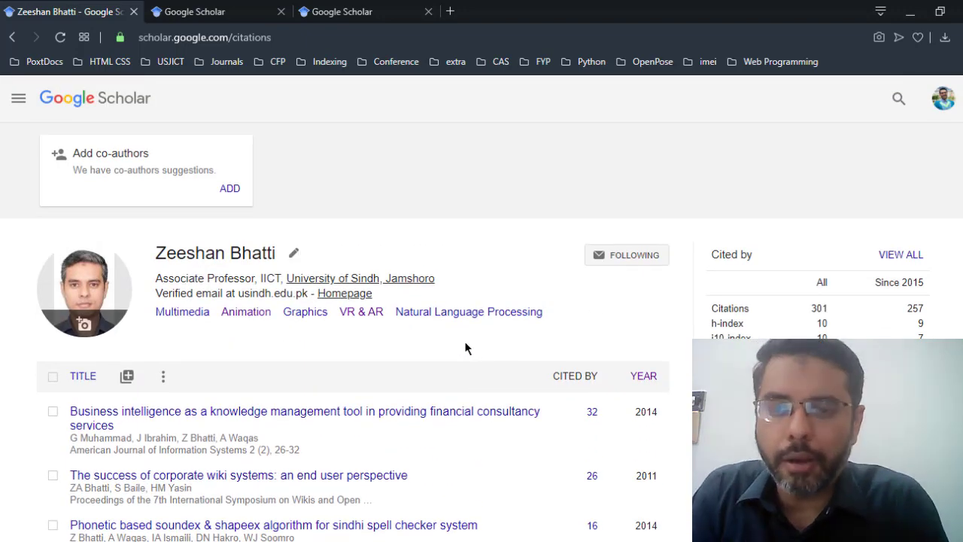